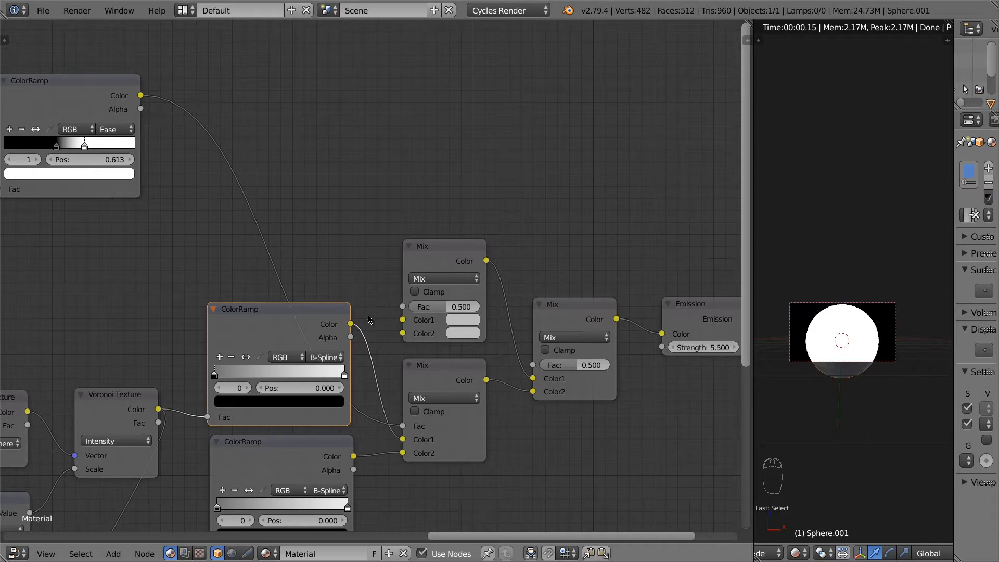
Step: Add five extra colour stops to the upper B-Spline ColorRamp
click(219, 357)
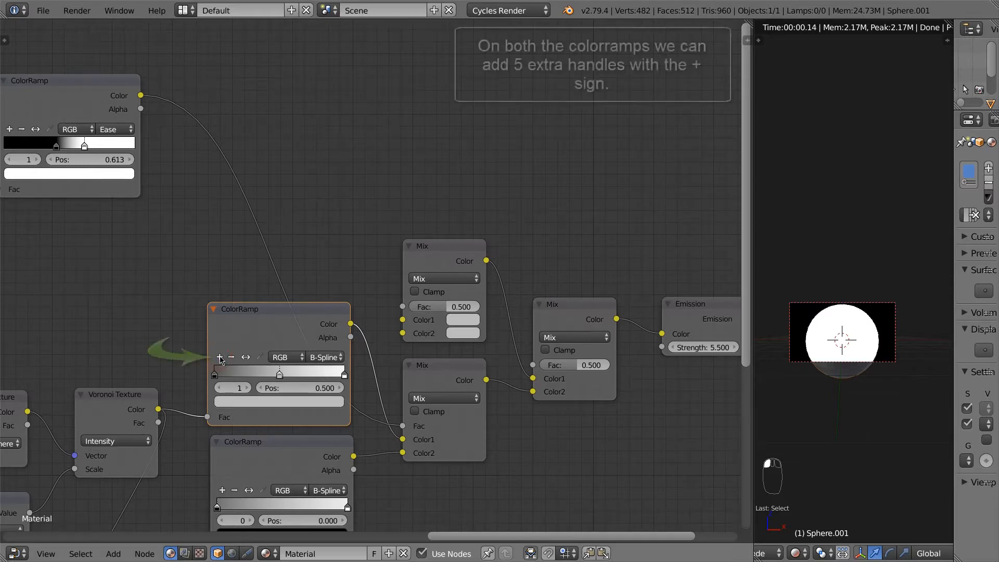
click(219, 357)
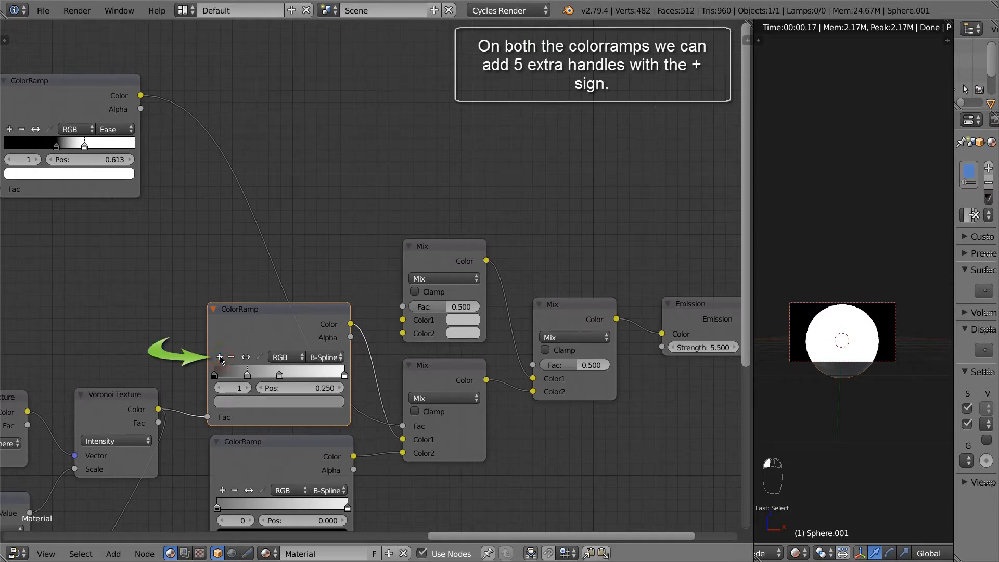
click(220, 357)
click(220, 357)
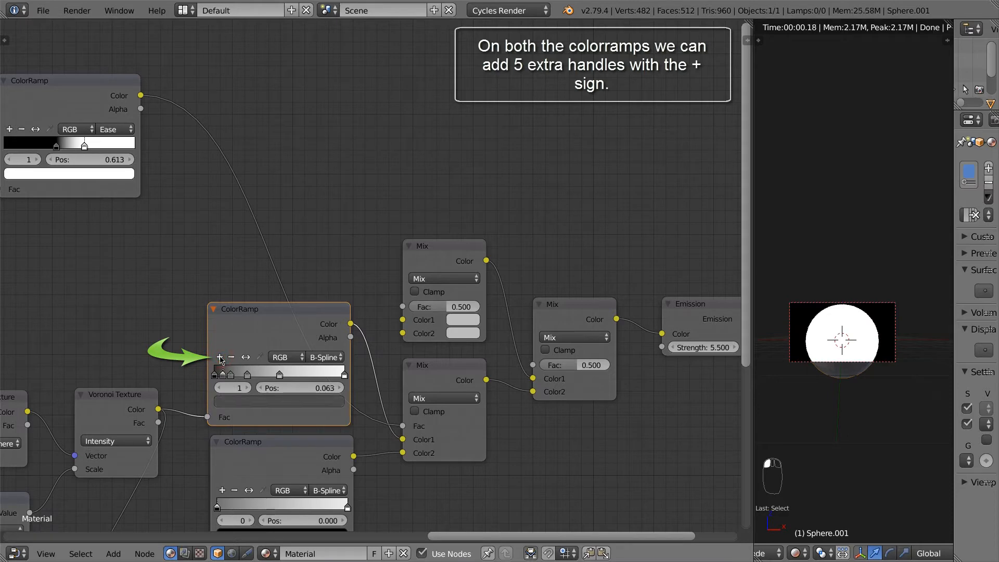
click(220, 357)
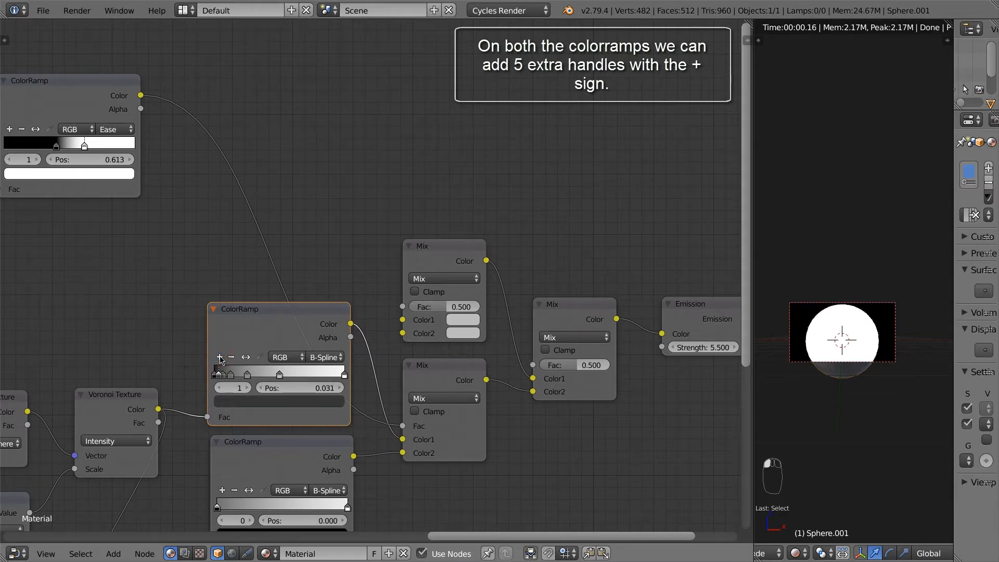
Step: Select the lower ColorRamp and add five extra colour stops to it
middle_drag(253, 345, 250, 304)
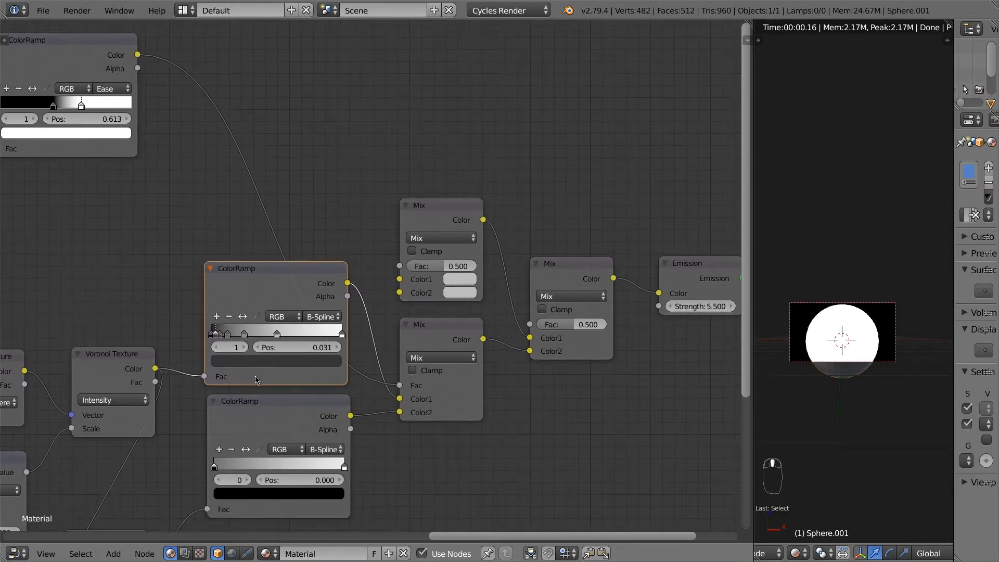
click(261, 415)
click(220, 449)
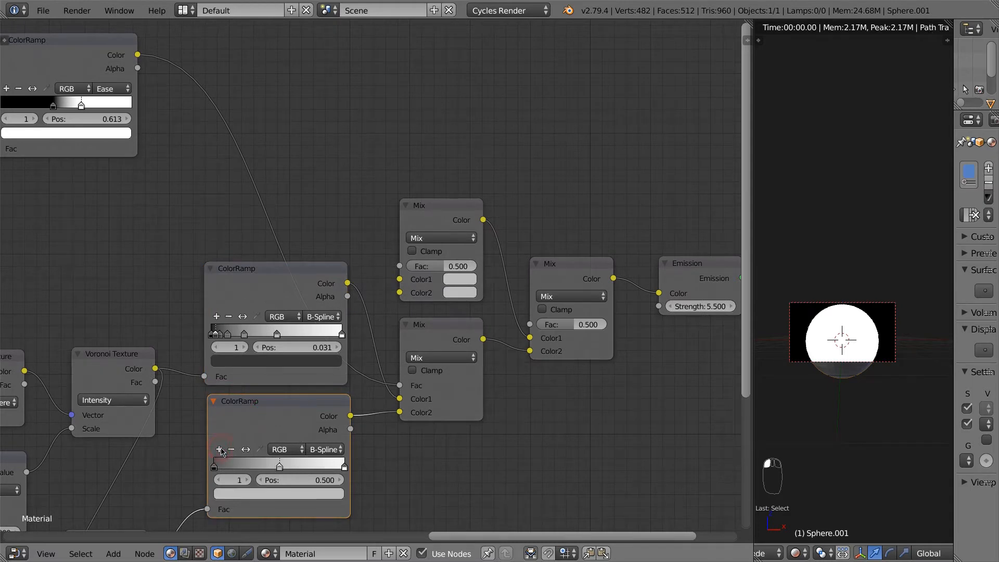
click(220, 450)
click(219, 449)
click(219, 449)
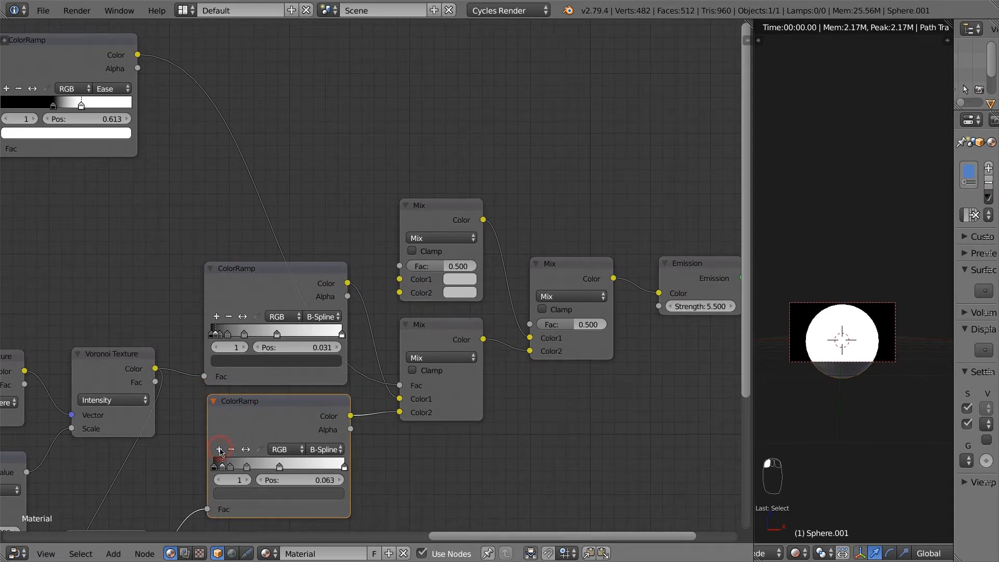
click(219, 450)
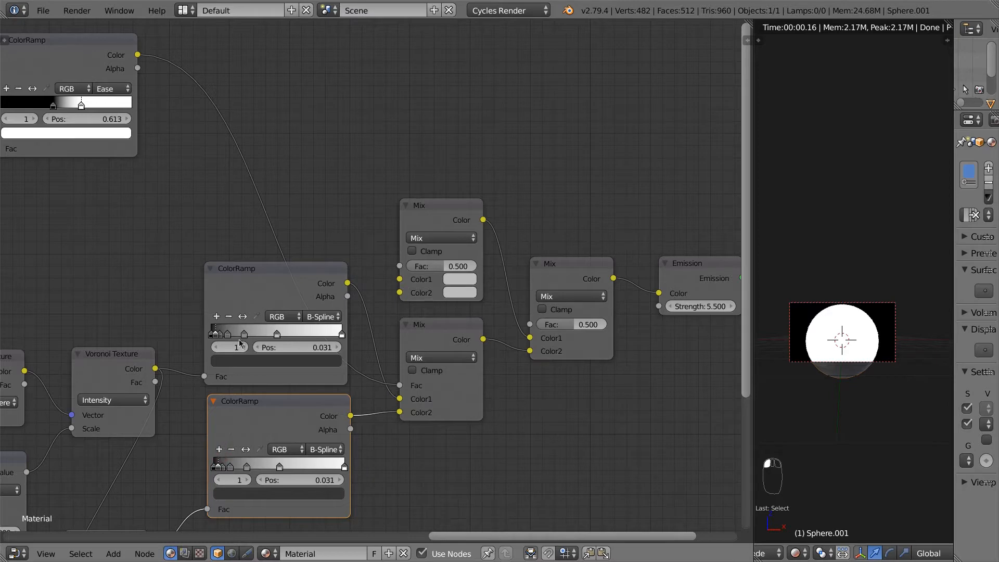
Step: Reselect the upper ColorRamp and step to its next handle
click(252, 288)
middle_drag(279, 289, 269, 310)
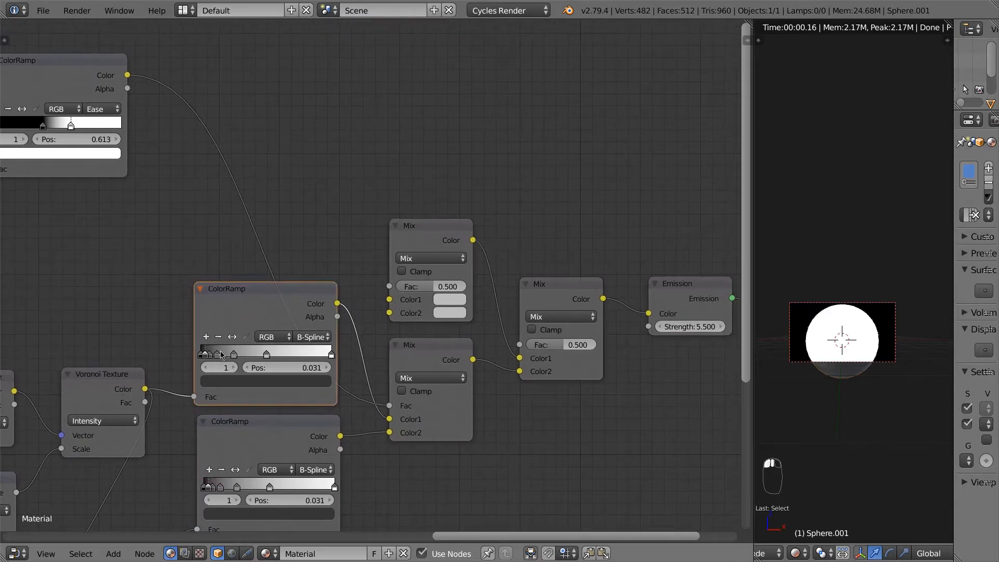
click(233, 367)
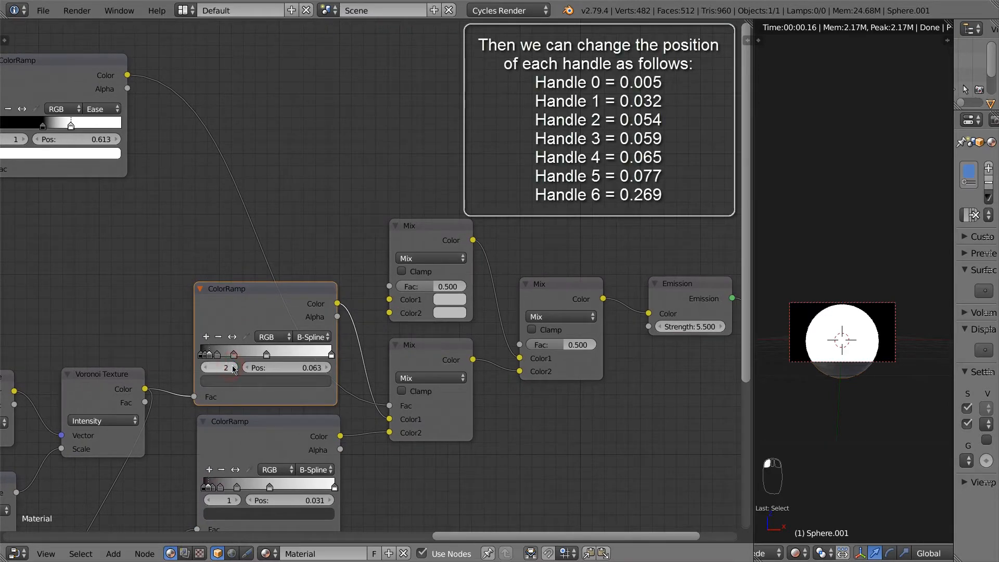
Step: Select handle 0 of the upper ColorRamp and set its position to 0.005
click(233, 367)
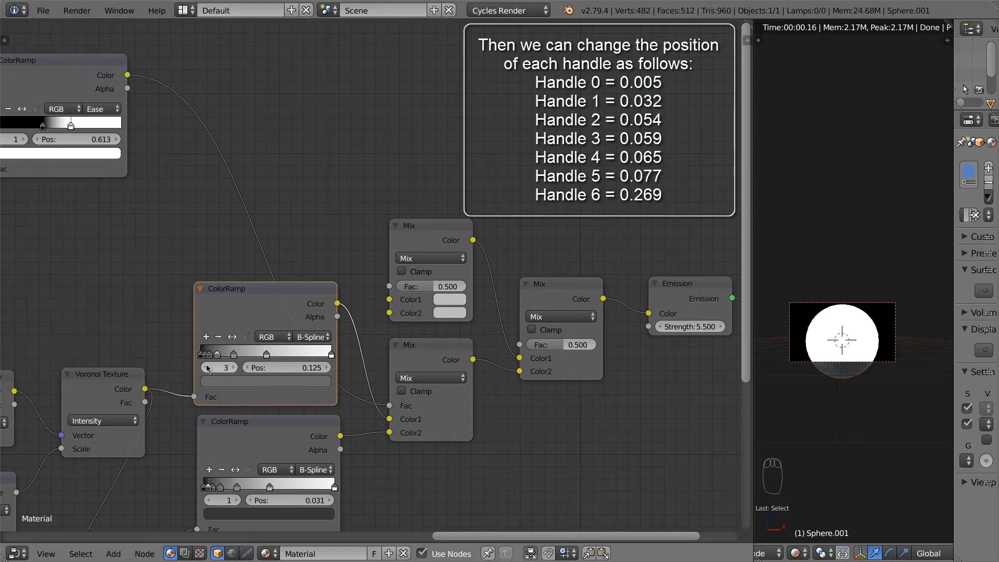
click(207, 368)
click(206, 368)
click(207, 368)
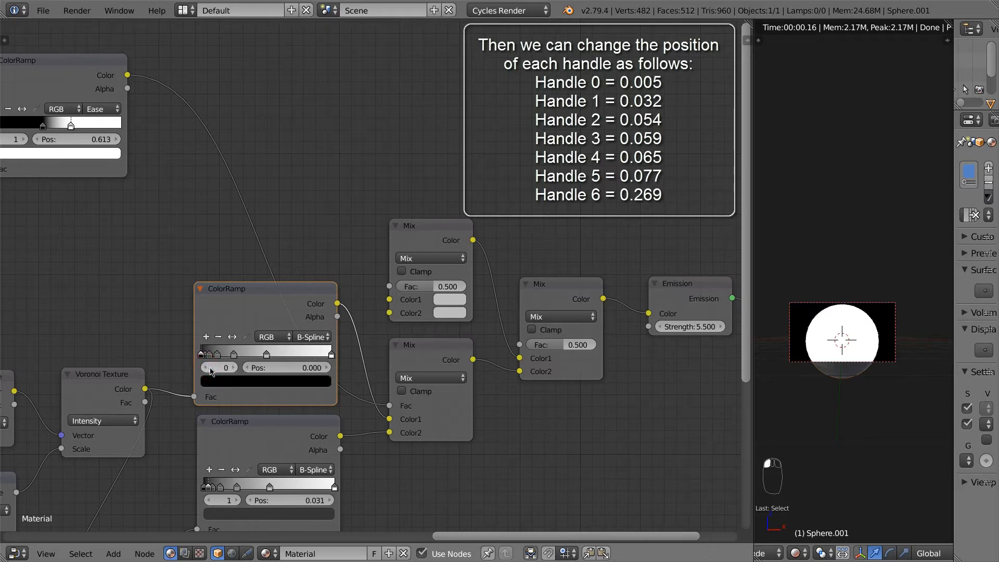
click(314, 366)
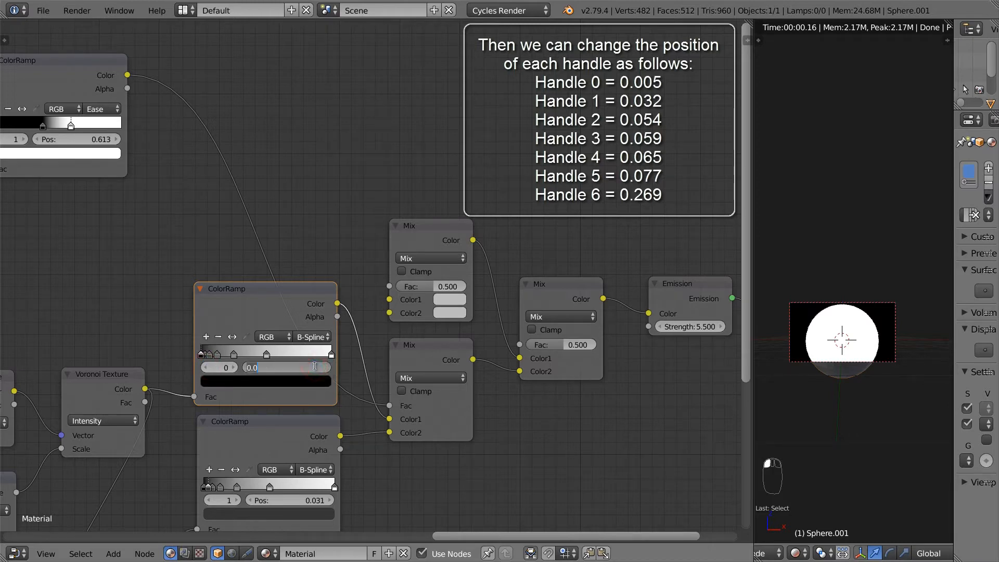
text(0)
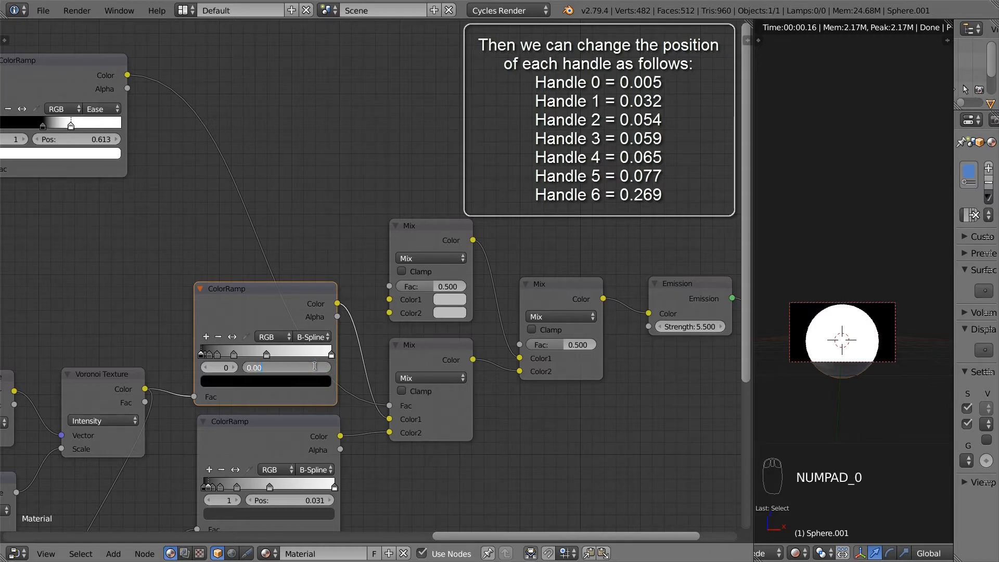
text(5)
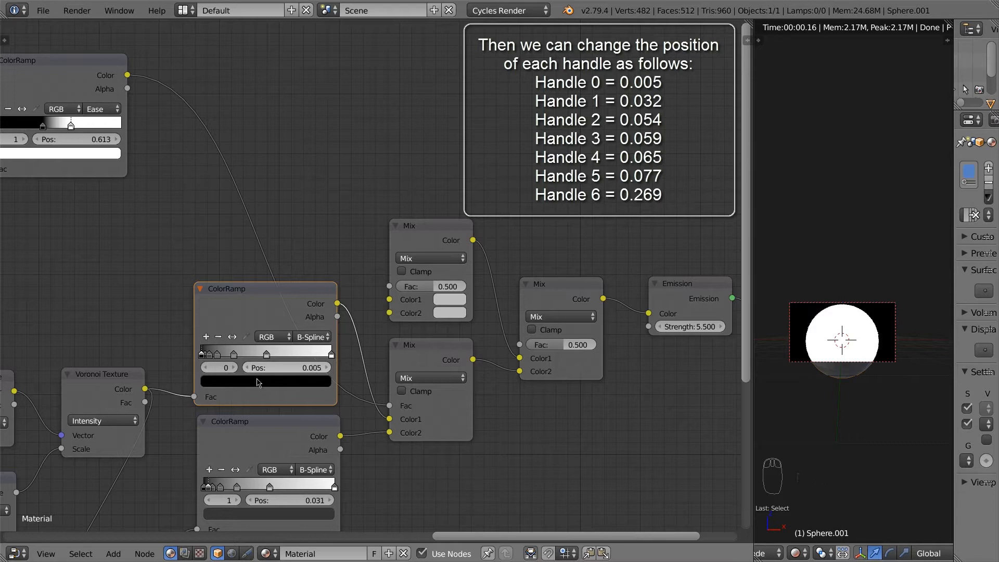
key(Return)
Step: Set upper-ramp handles 1 and 2 to positions 0.032 and 0.054
click(234, 367)
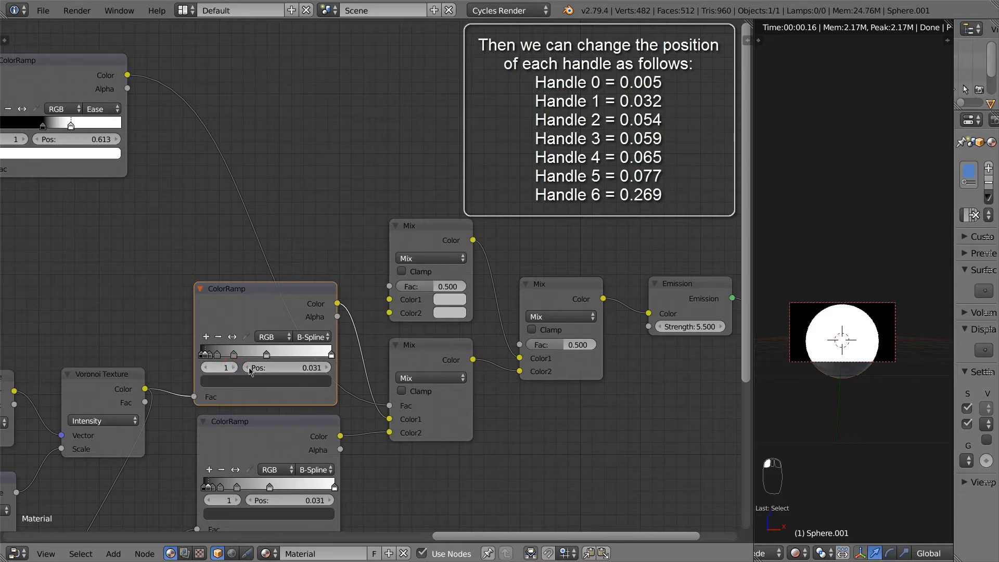
click(313, 368)
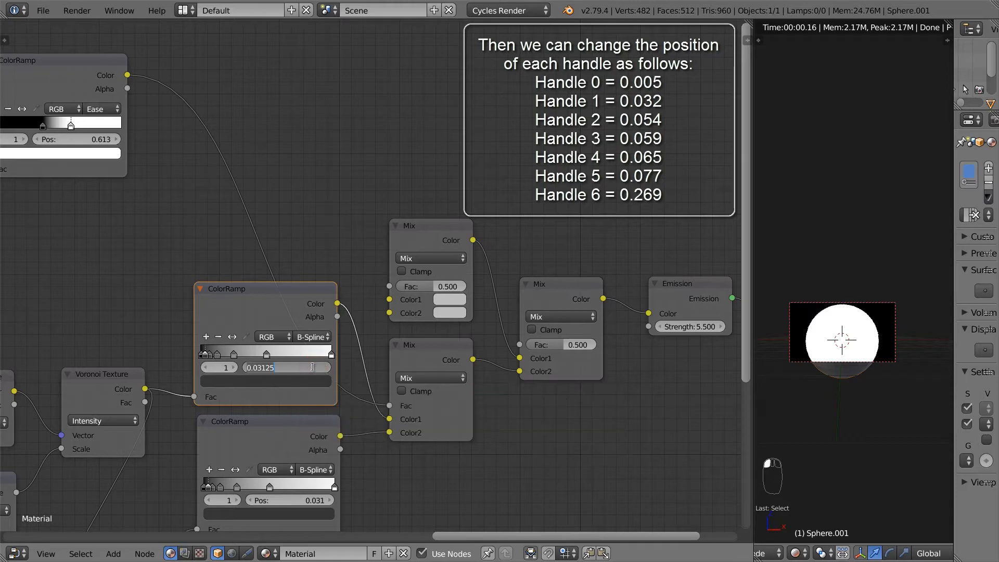
text(0.032)
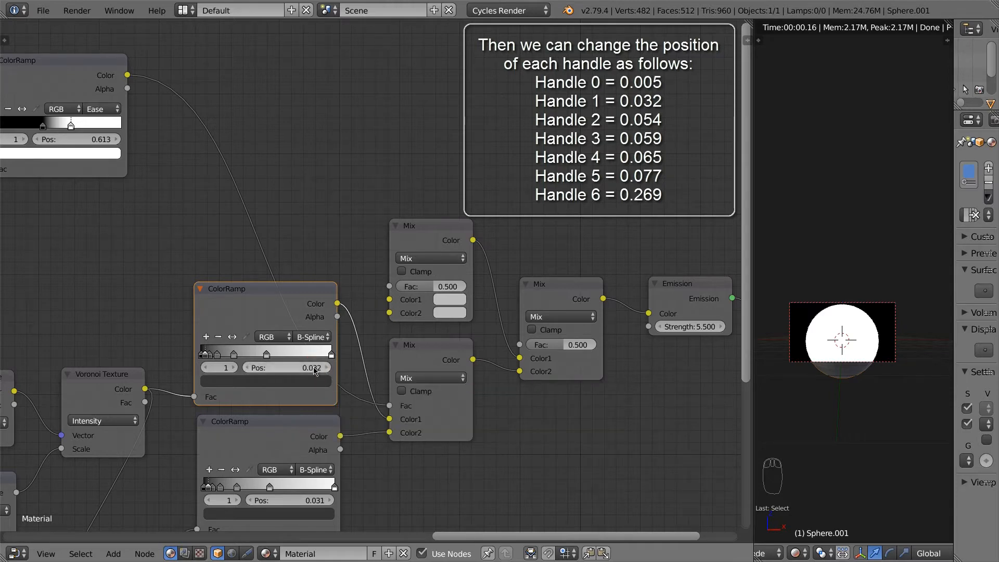
key(Return)
click(235, 368)
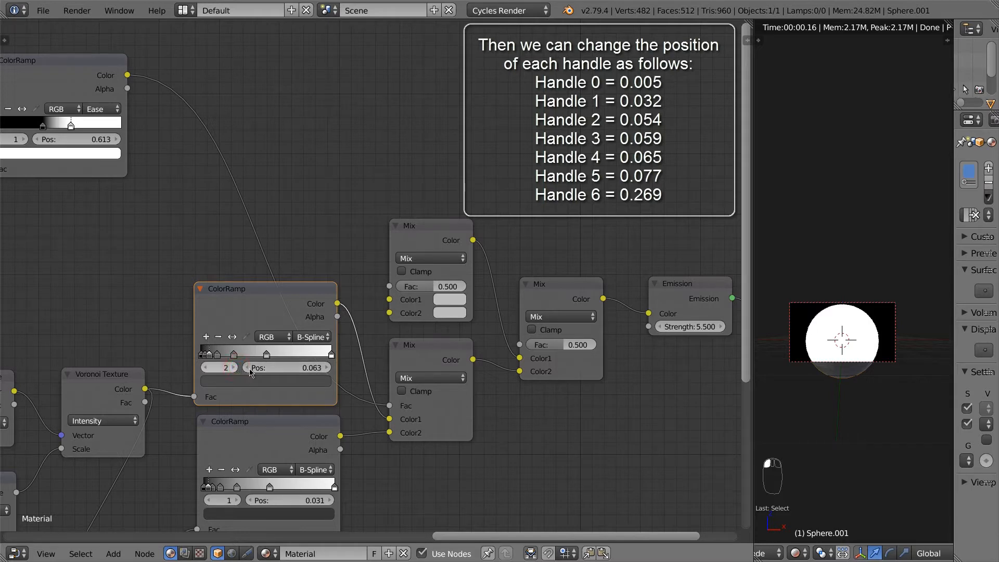
click(313, 368)
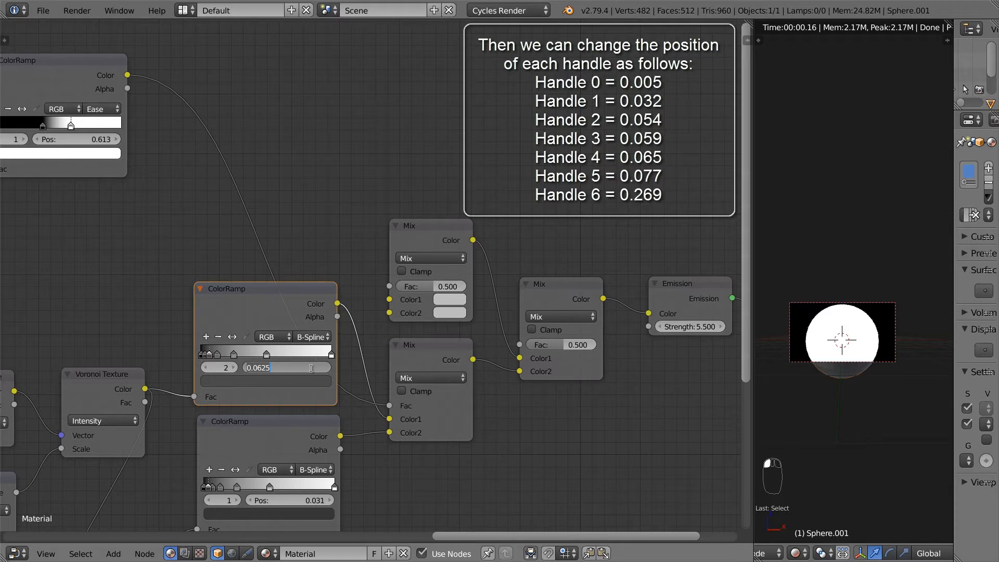
text(0.0)
key(Return)
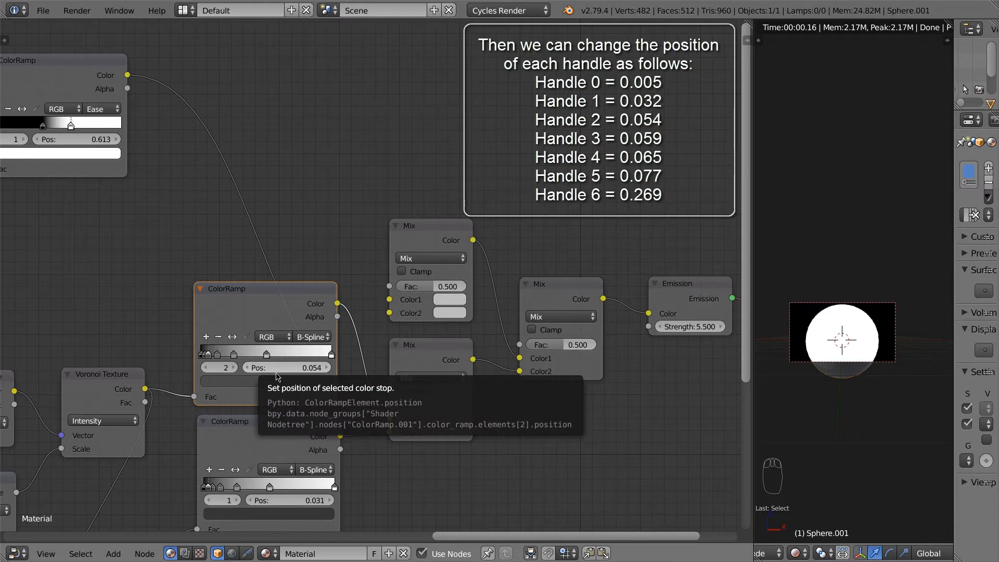
Step: Set upper-ramp handles 3 and 4 to positions 0.059 and 0.065
click(236, 368)
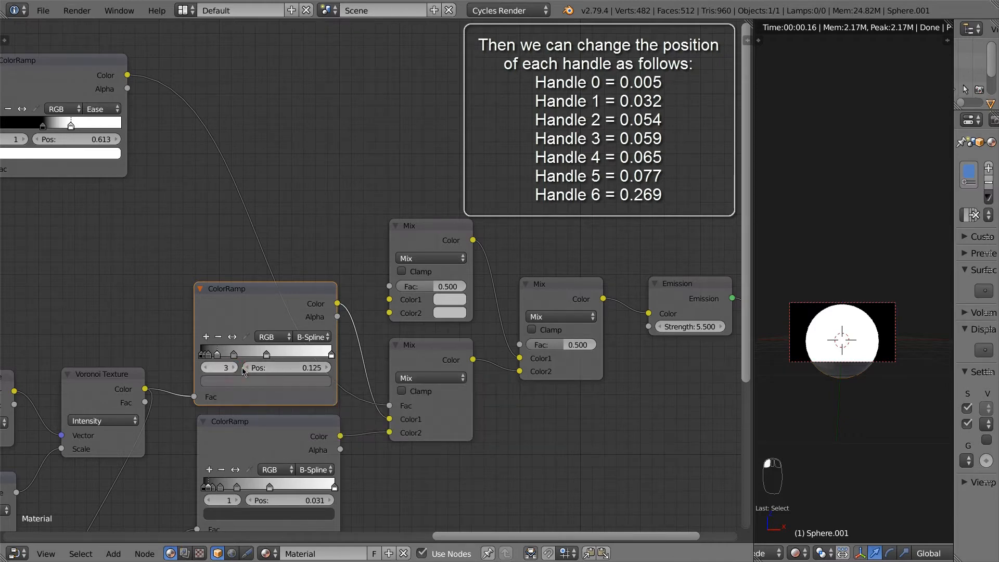
click(313, 370)
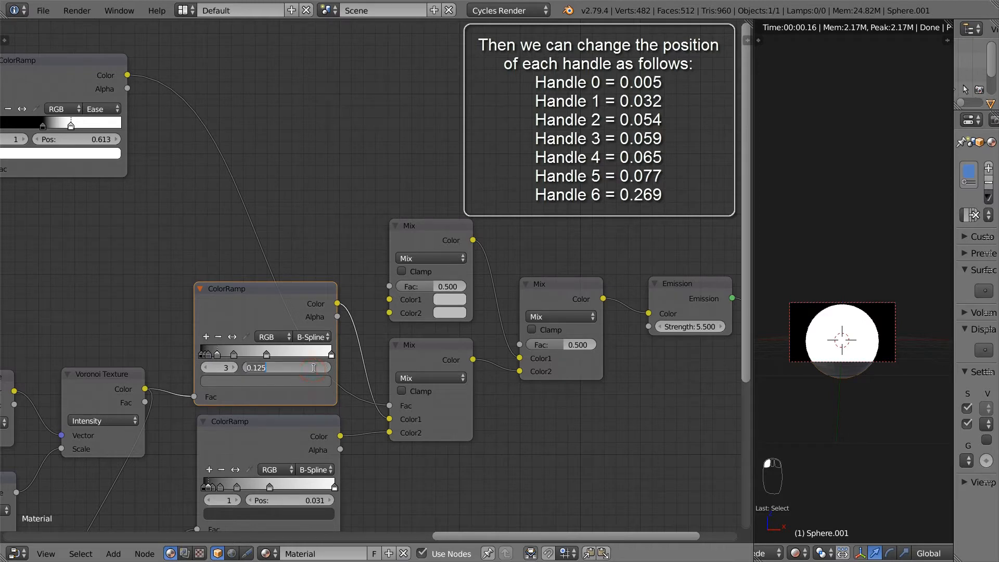
text(0.)
key(Return)
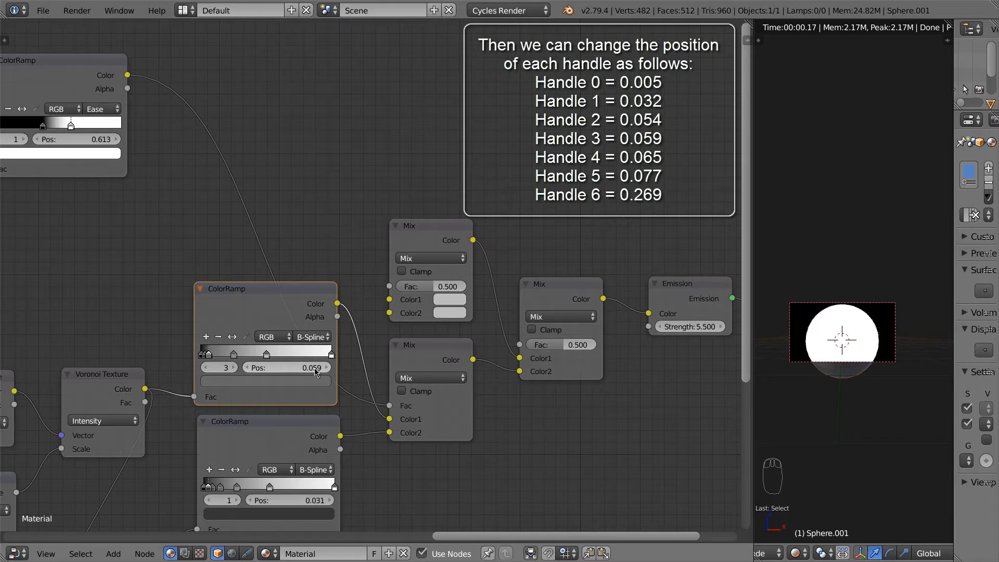
click(204, 368)
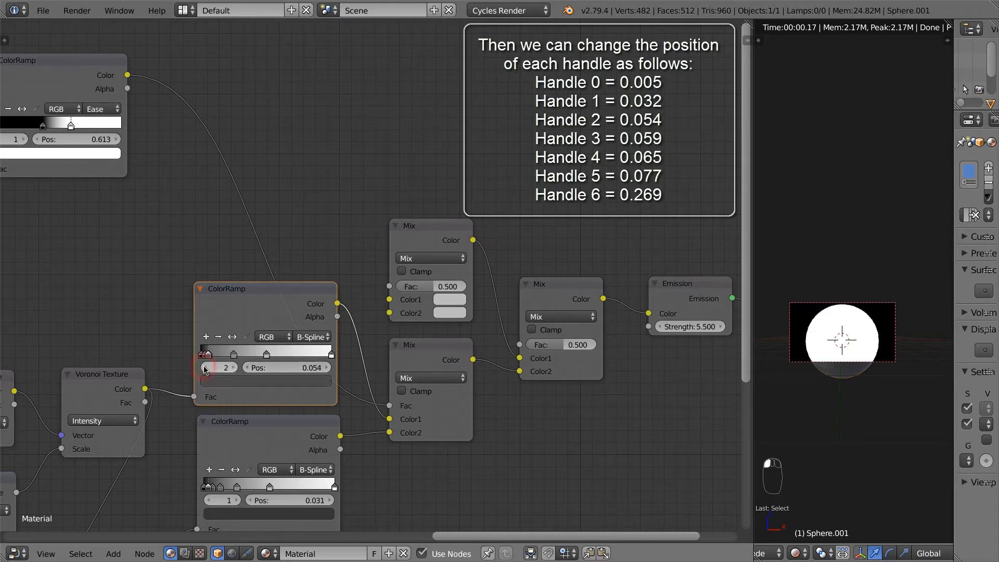
click(235, 367)
click(235, 368)
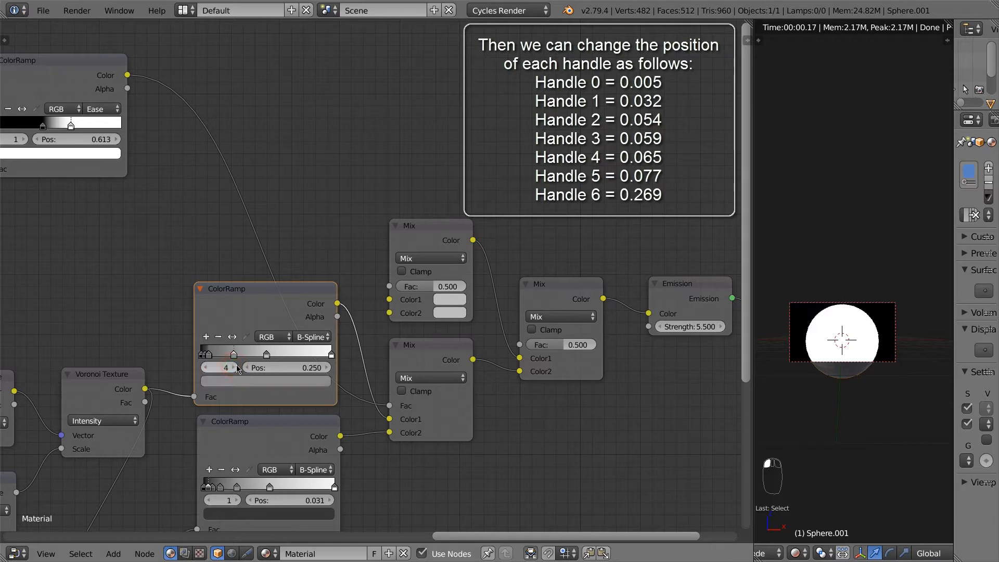
click(312, 368)
text(06)
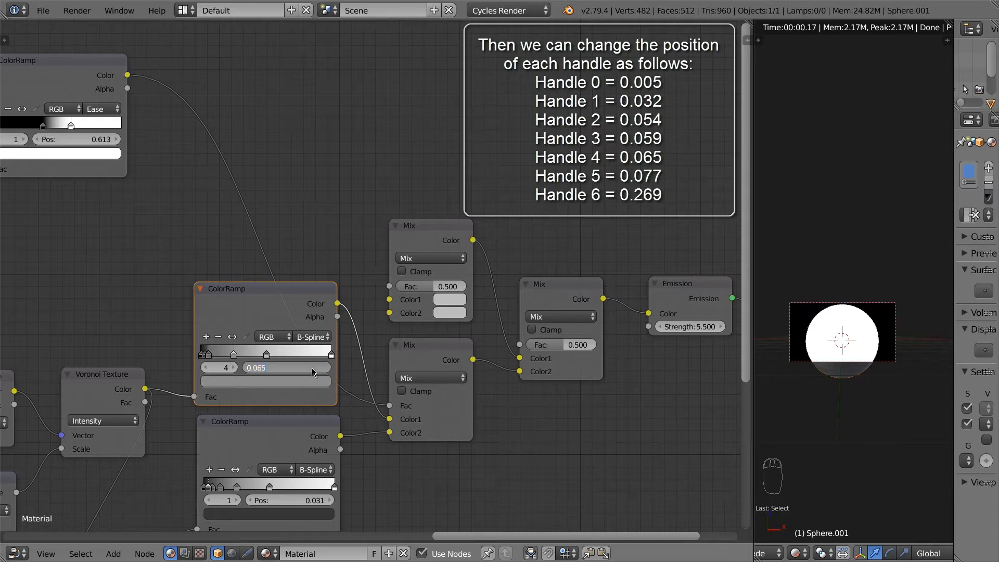
key(Return)
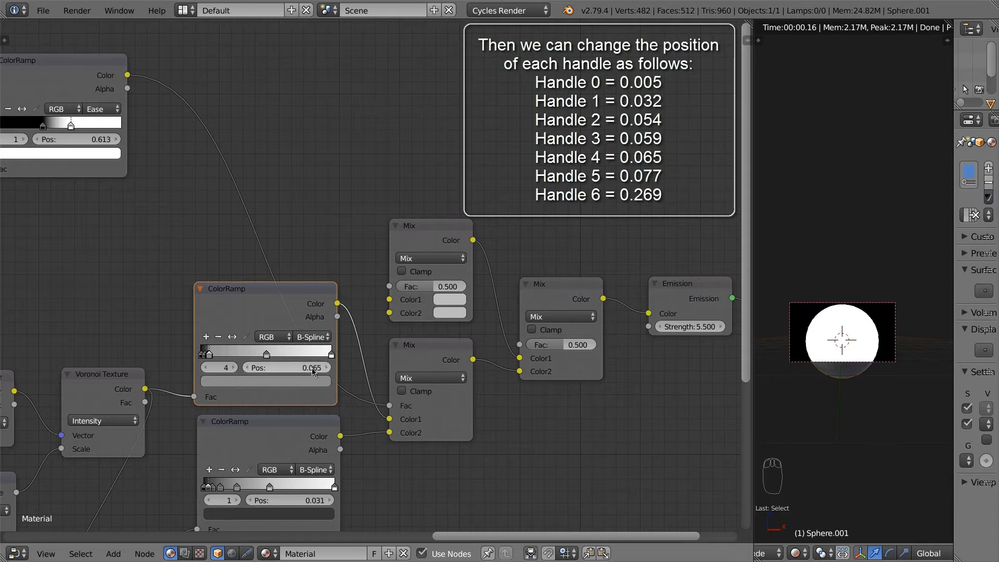
Step: Set upper-ramp handle 5 to 0.077 and the last handle to 0.269
click(234, 368)
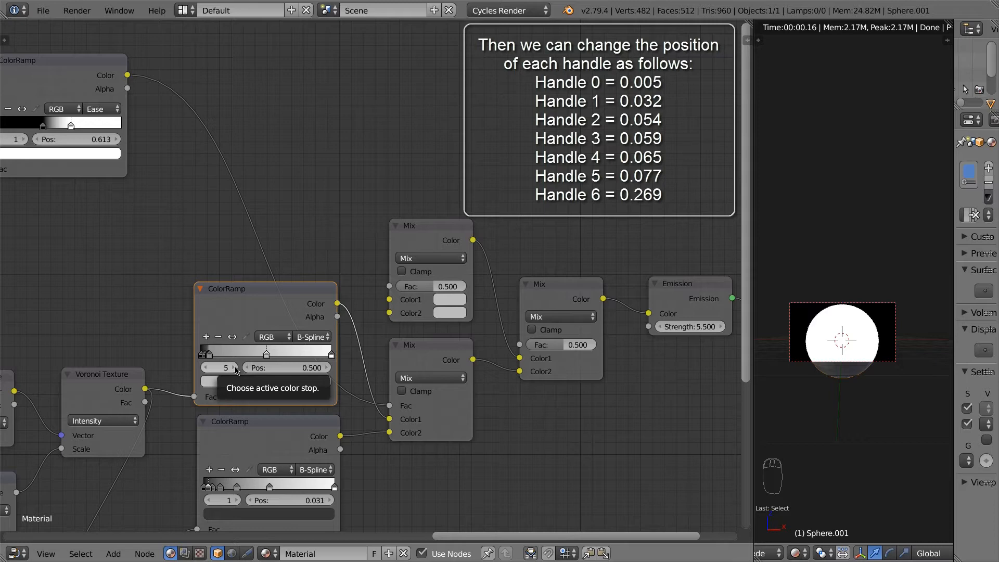
click(305, 368)
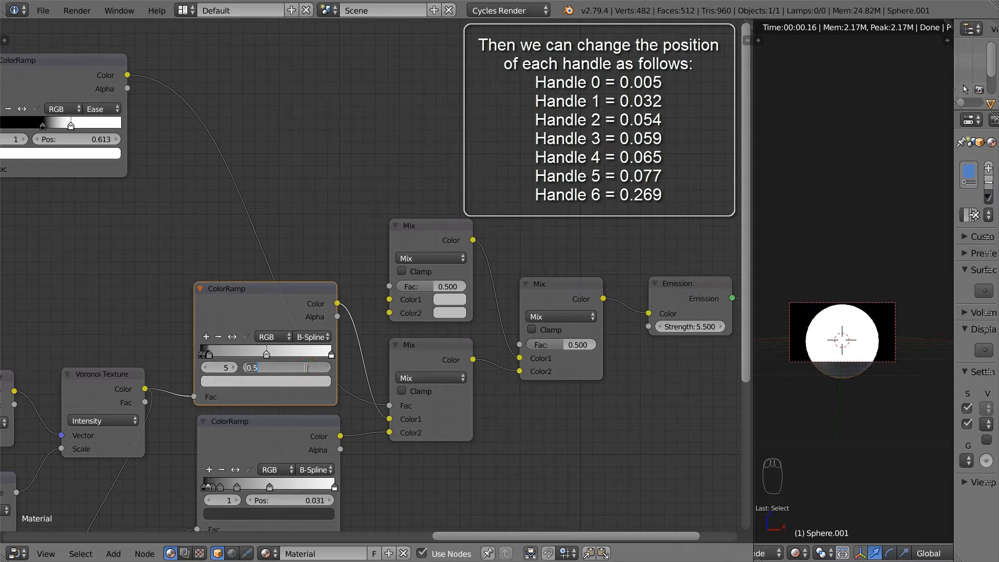
text(0.077)
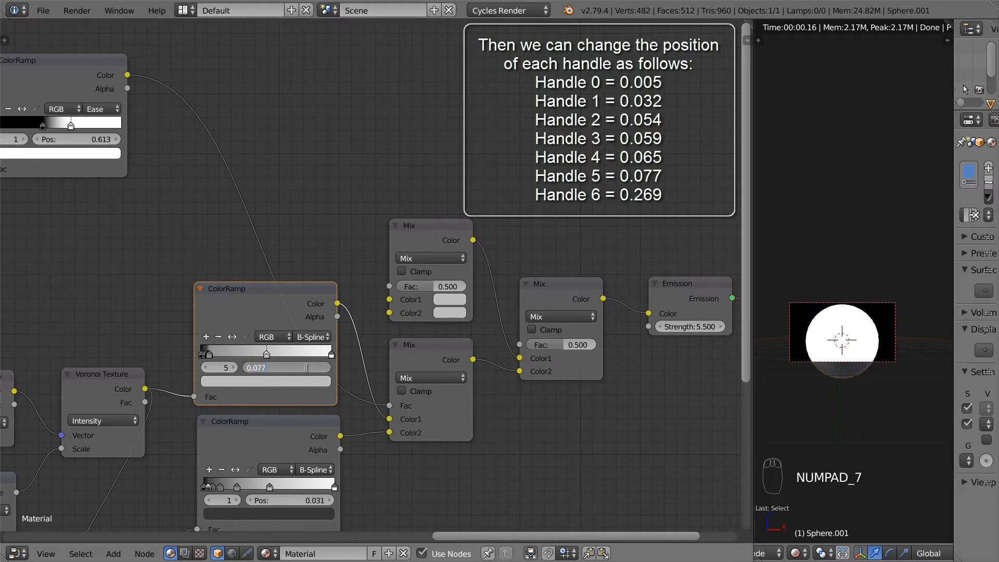
key(Return)
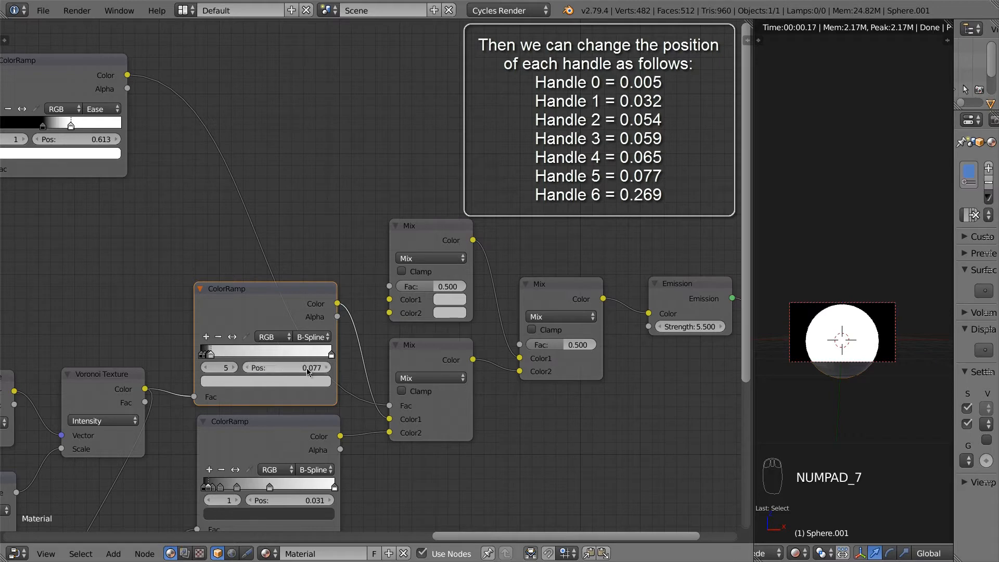
click(234, 368)
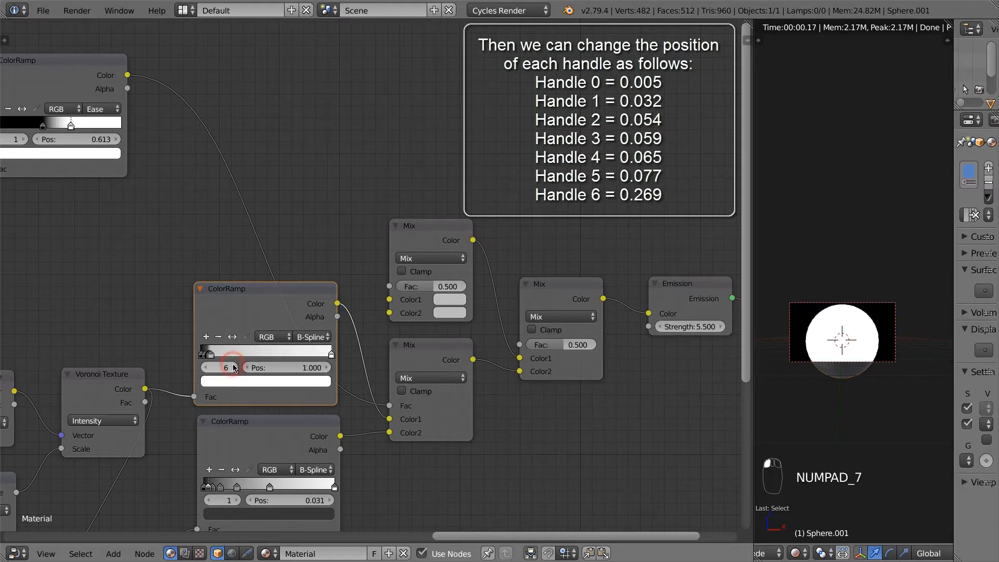
click(310, 368)
text(0.269)
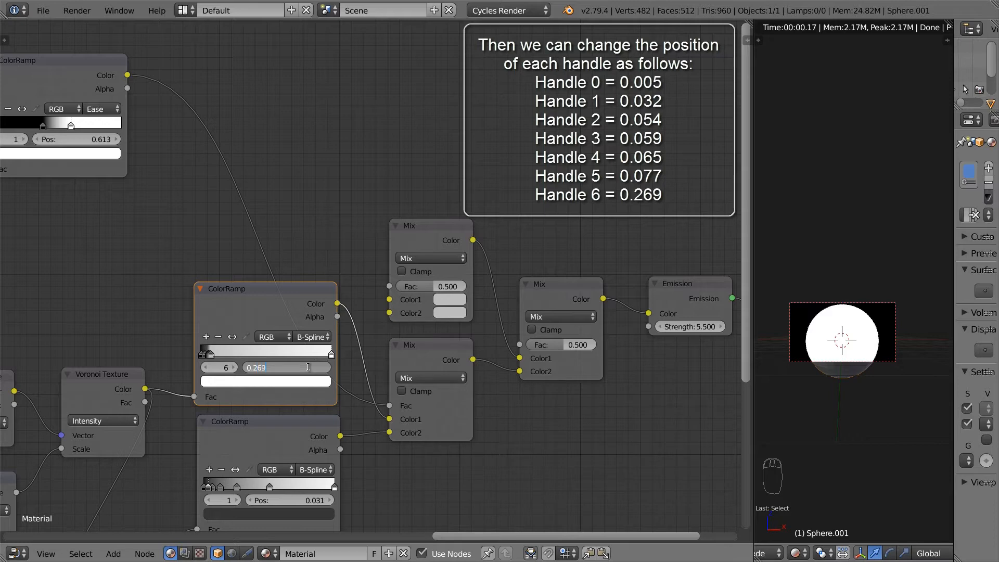
key(Return)
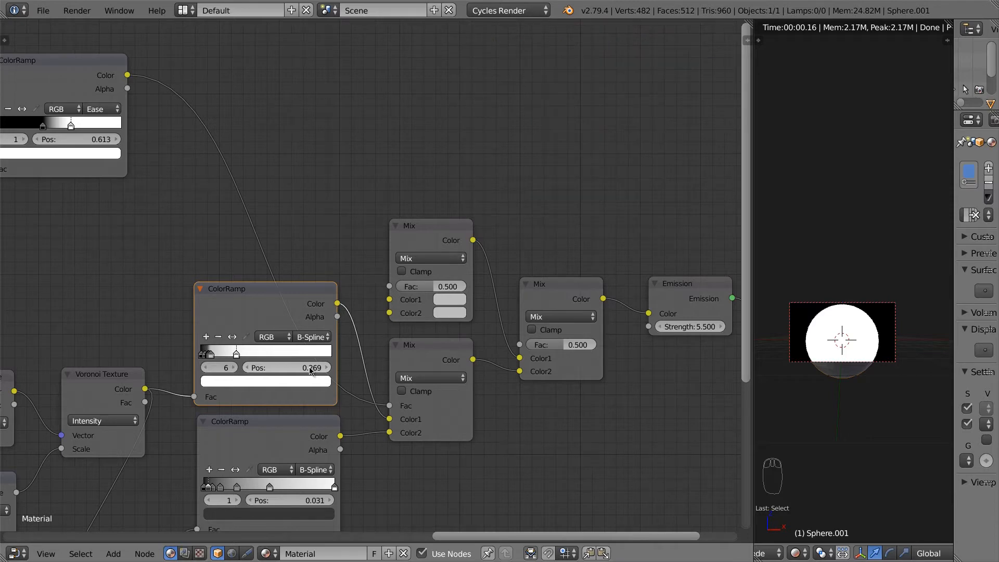
Step: Turn the upper ramp's last handle and handle 5 black
middle_drag(307, 419, 319, 390)
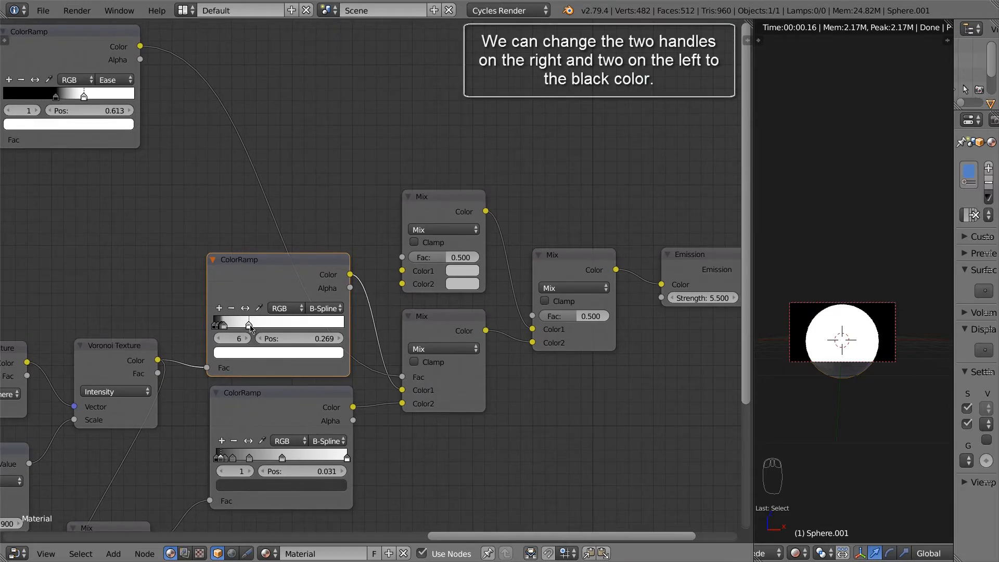
click(305, 352)
click(317, 265)
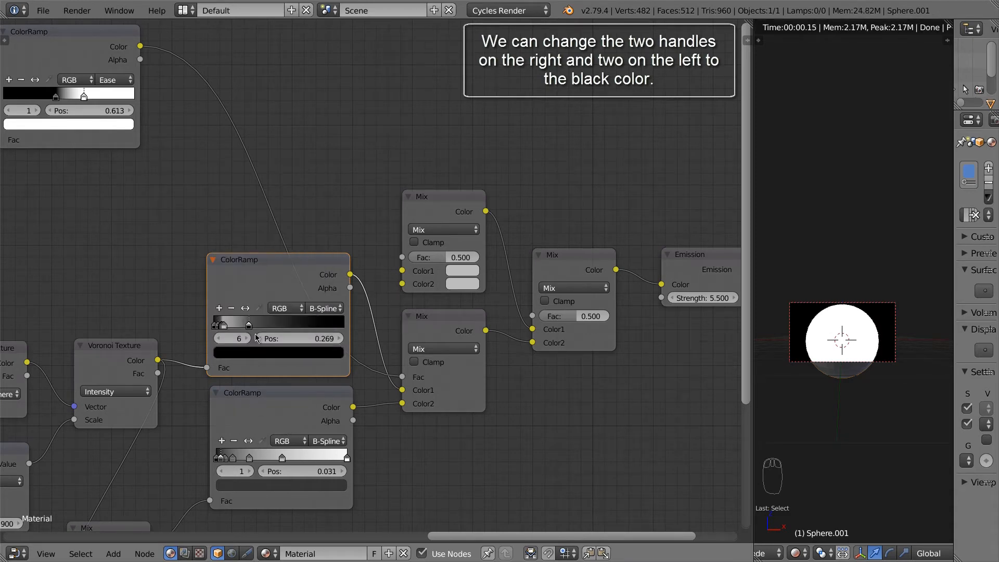
click(223, 338)
click(305, 352)
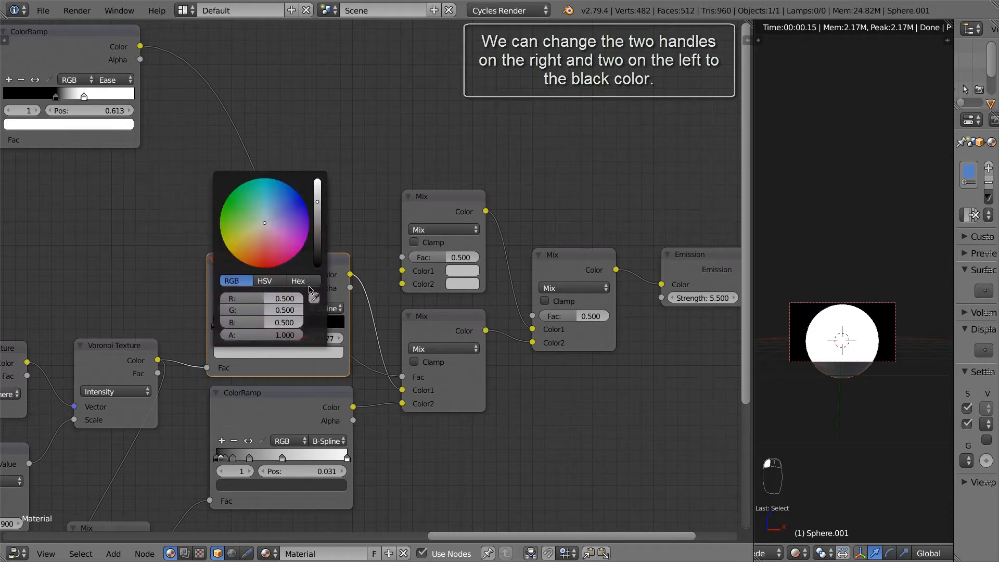
click(318, 263)
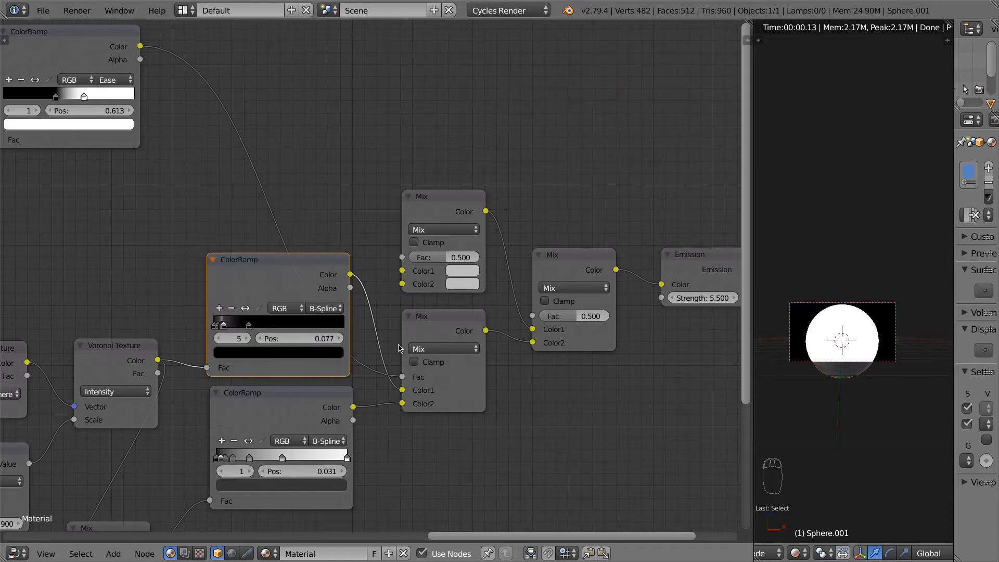
Step: Make upper-ramp handle 2 black, then select and centre the lower ColorRamp node
click(219, 339)
click(219, 340)
click(219, 339)
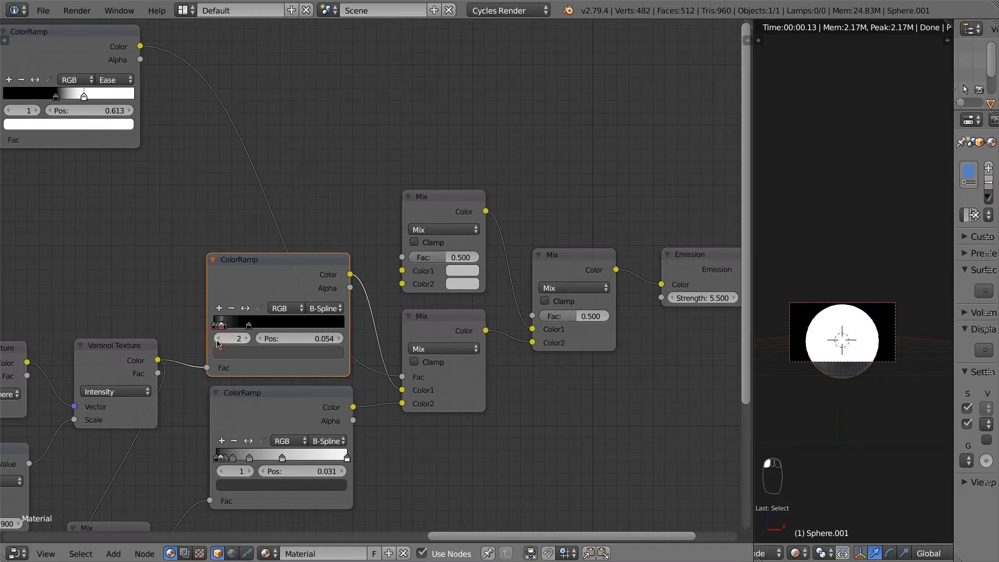
click(219, 339)
click(288, 353)
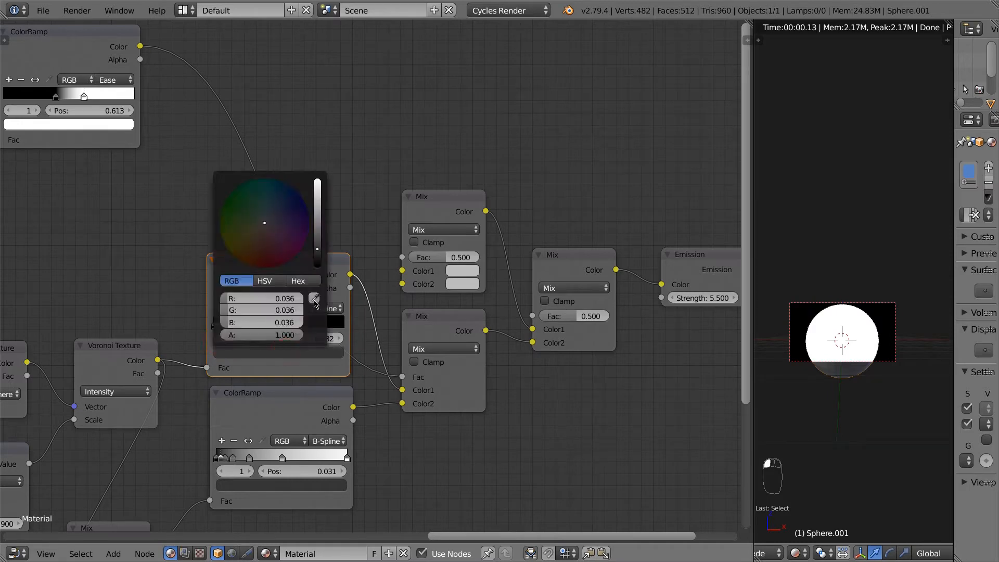
click(318, 264)
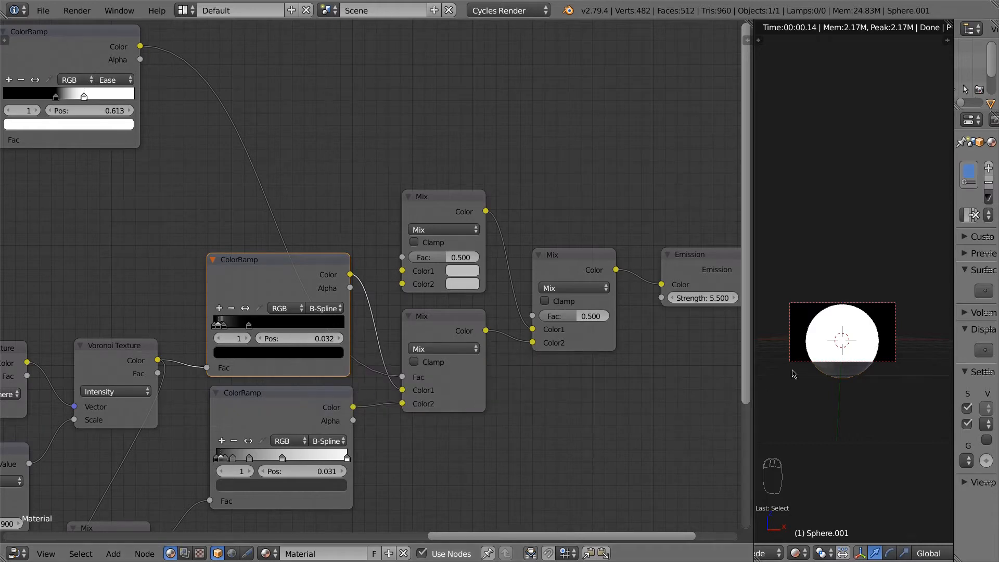
click(302, 418)
middle_drag(422, 445, 489, 424)
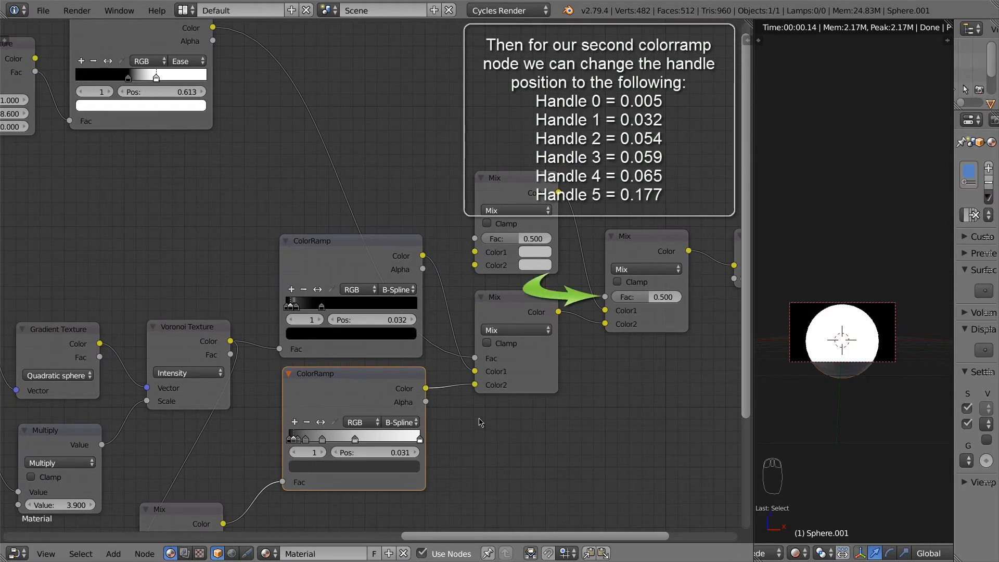
Step: Raise the right Mix node's factor to 1.000 and set lower-ramp handle 0 to 0.005
drag(652, 303, 708, 309)
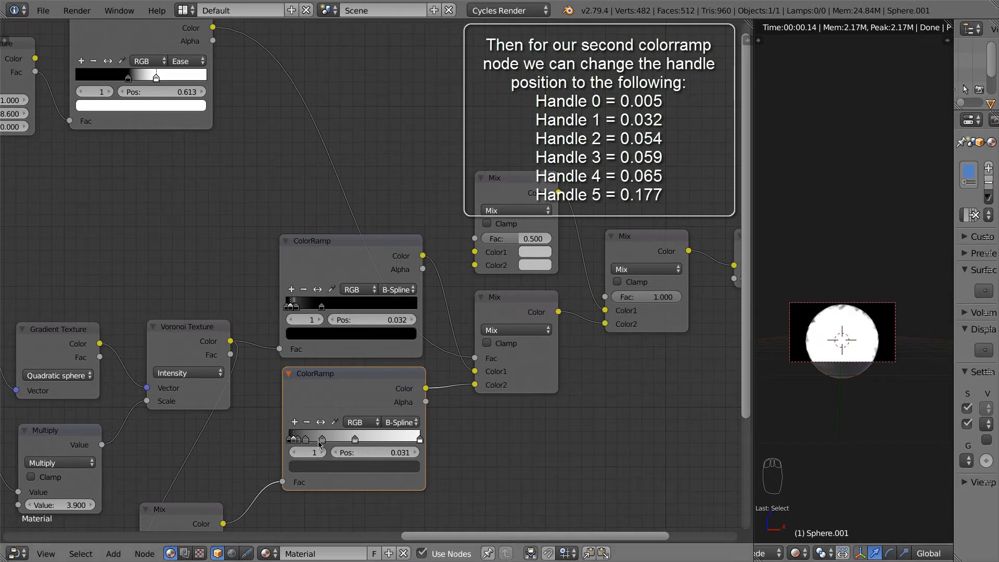
click(294, 453)
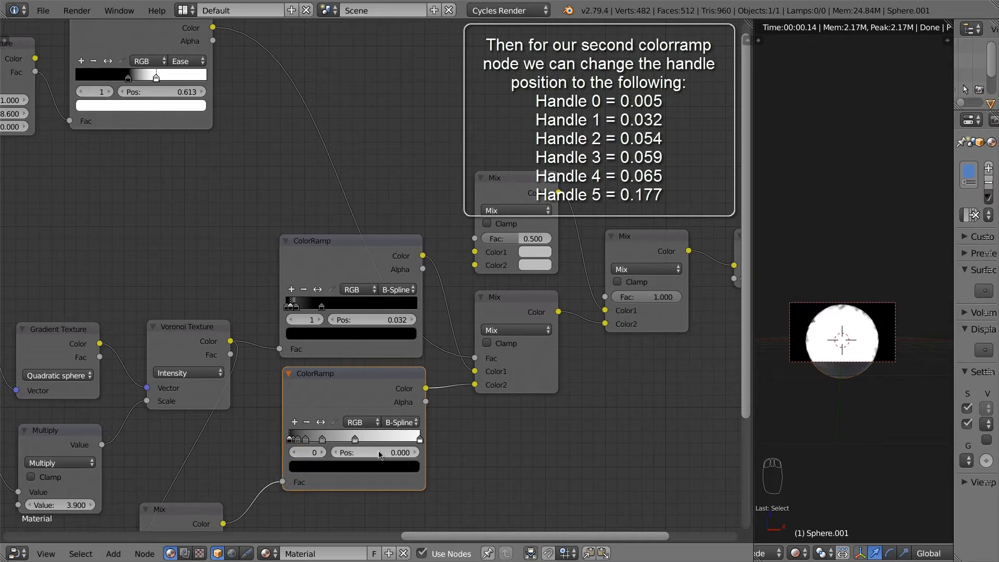
click(401, 452)
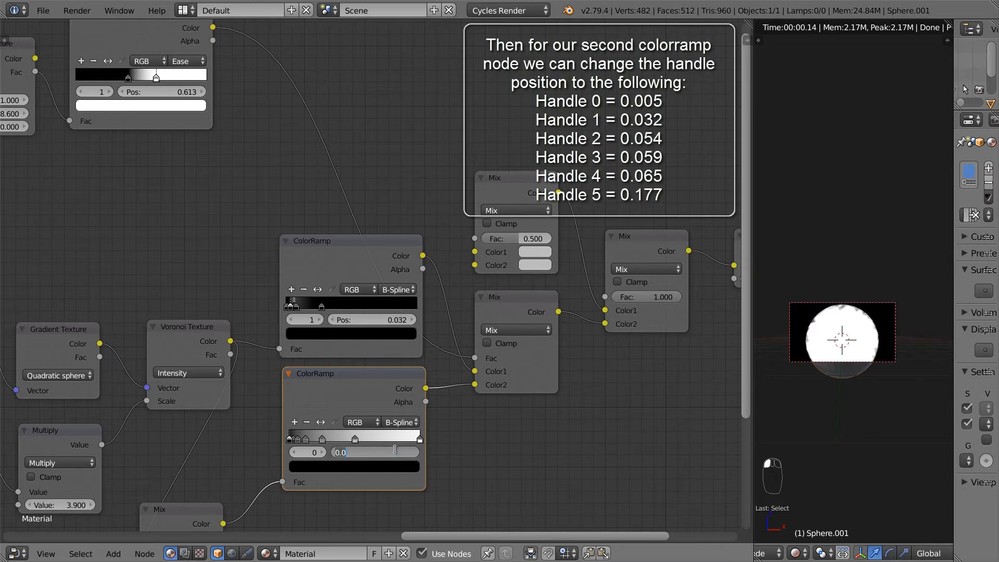
text(05)
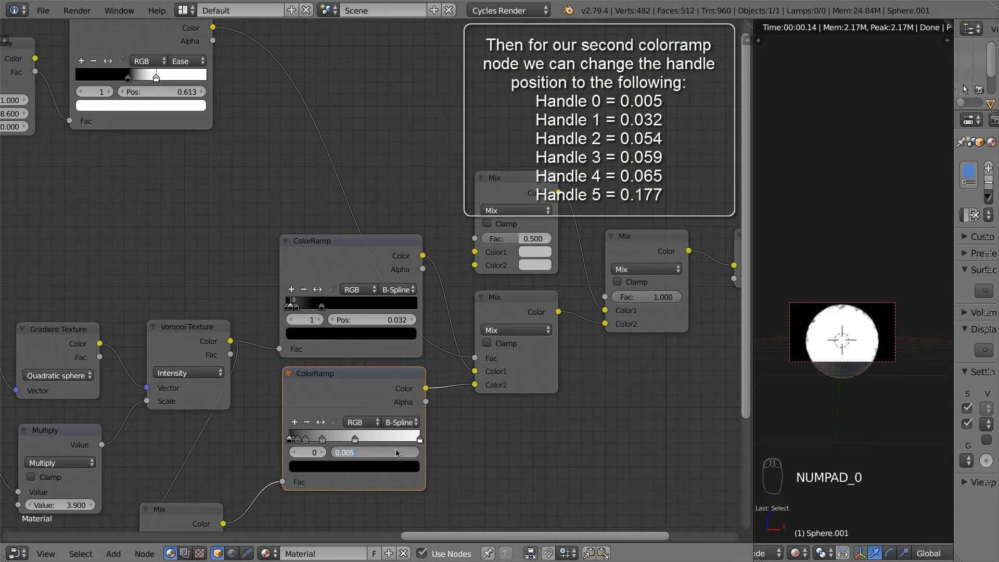
key(Return)
Step: Set lower-ramp handles 1 and 2 to positions 0.032 and 0.054
click(322, 453)
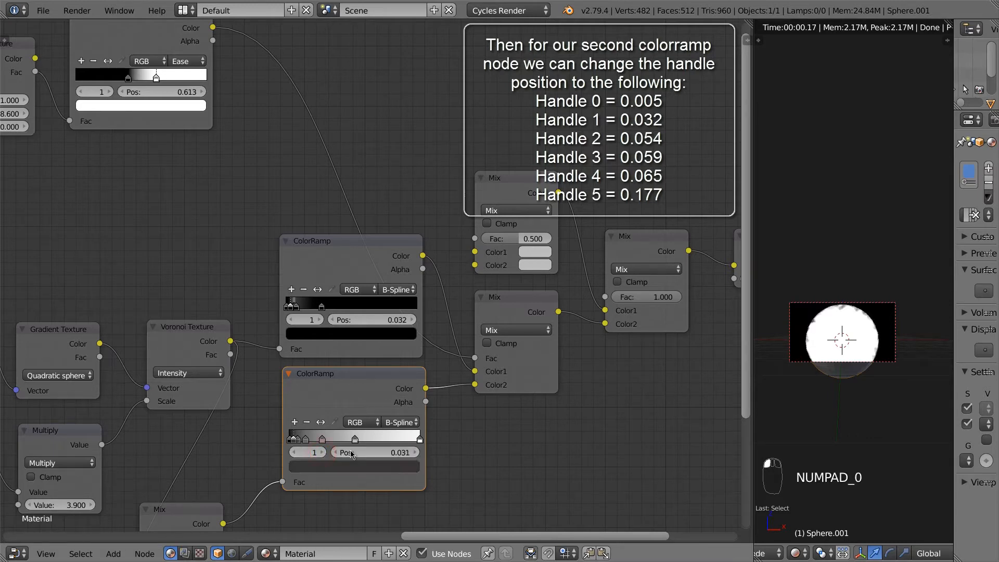
click(403, 452)
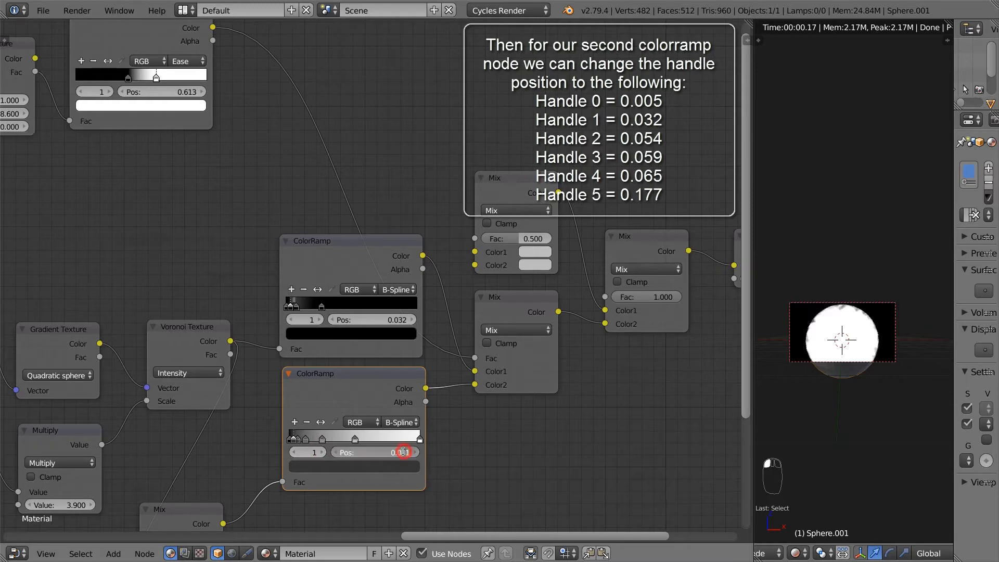
text(0.032)
key(Return)
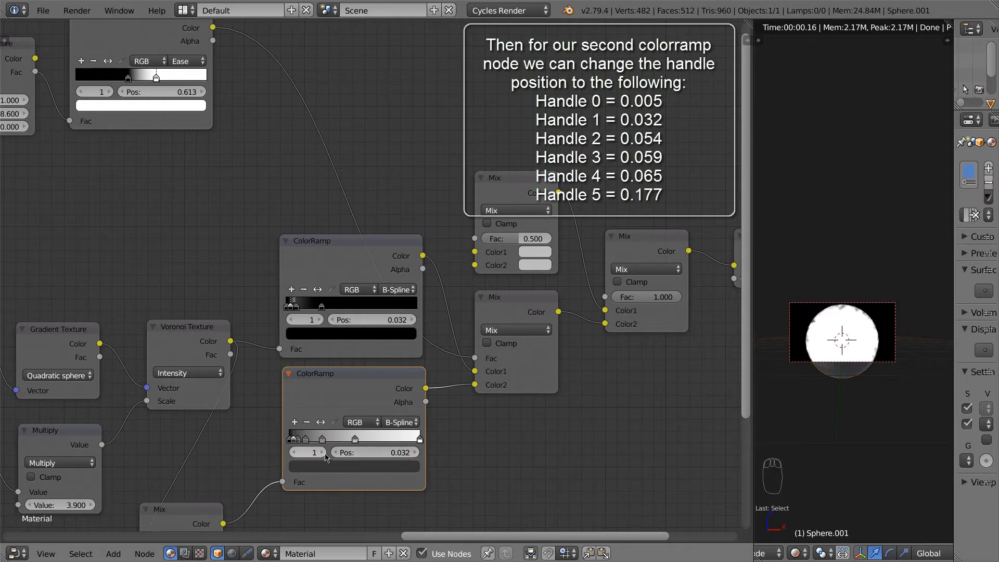
click(322, 452)
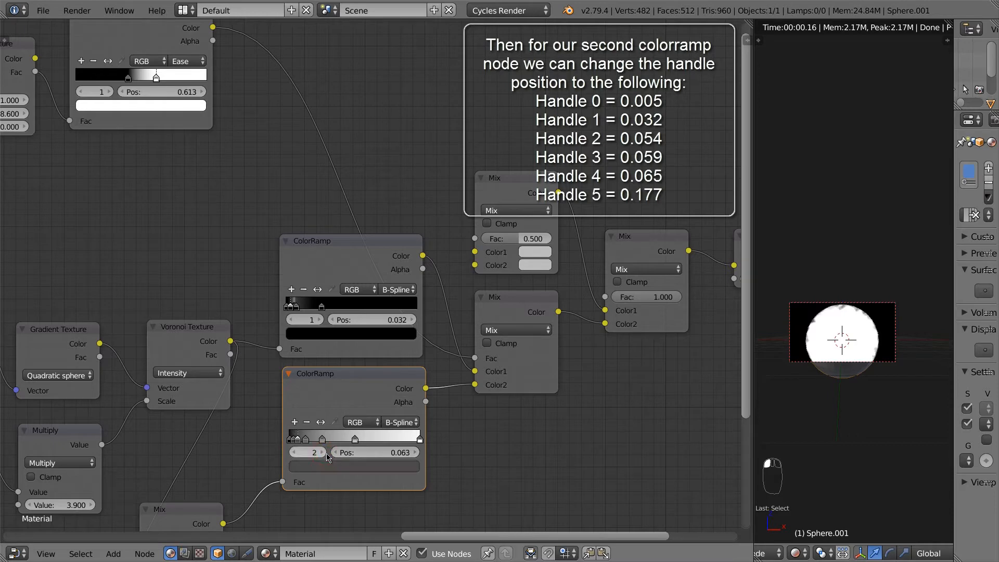
click(401, 452)
text(0.0)
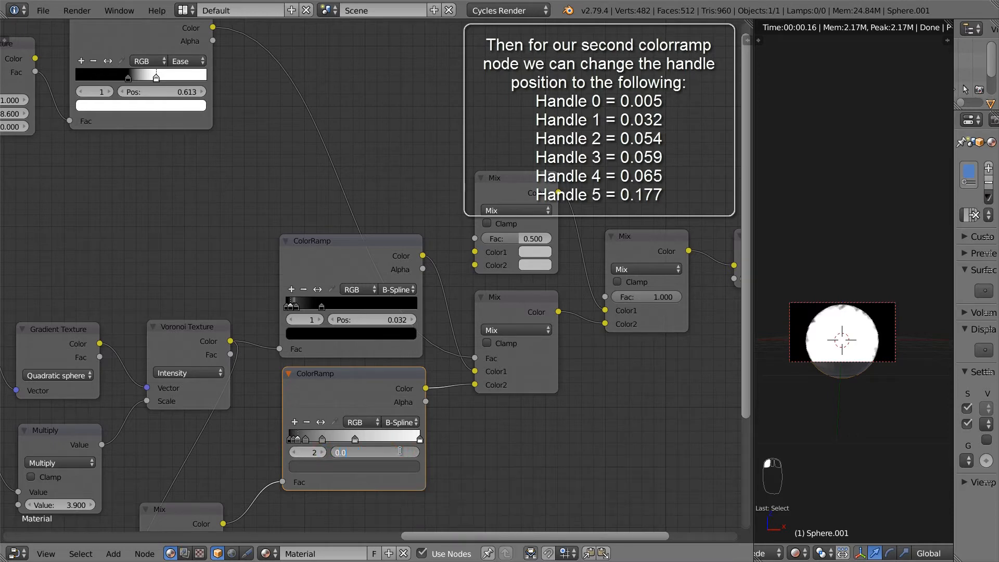
text(54)
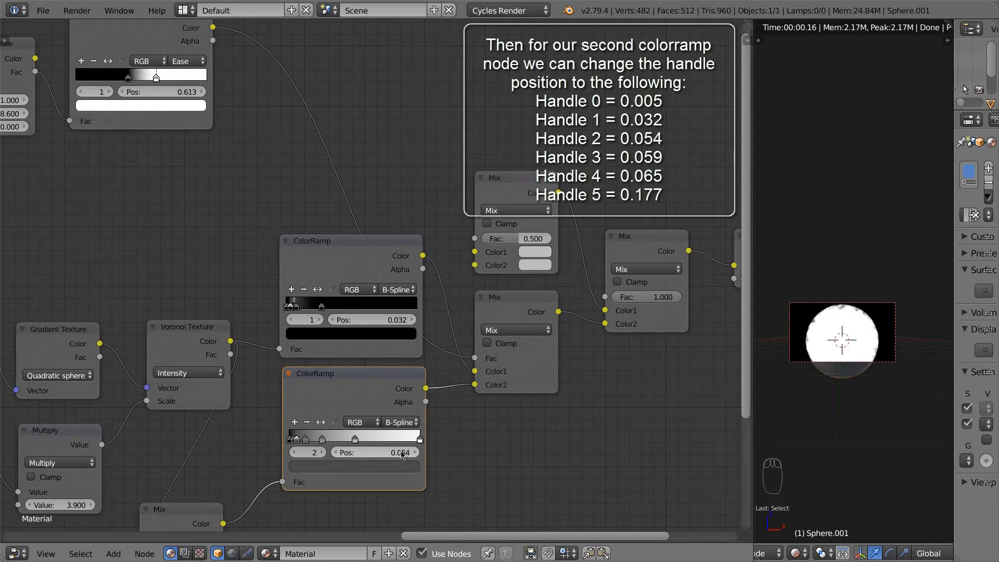
key(Return)
Step: Set lower-ramp handles 3 and 4 to positions 0.059 and 0.065
click(322, 452)
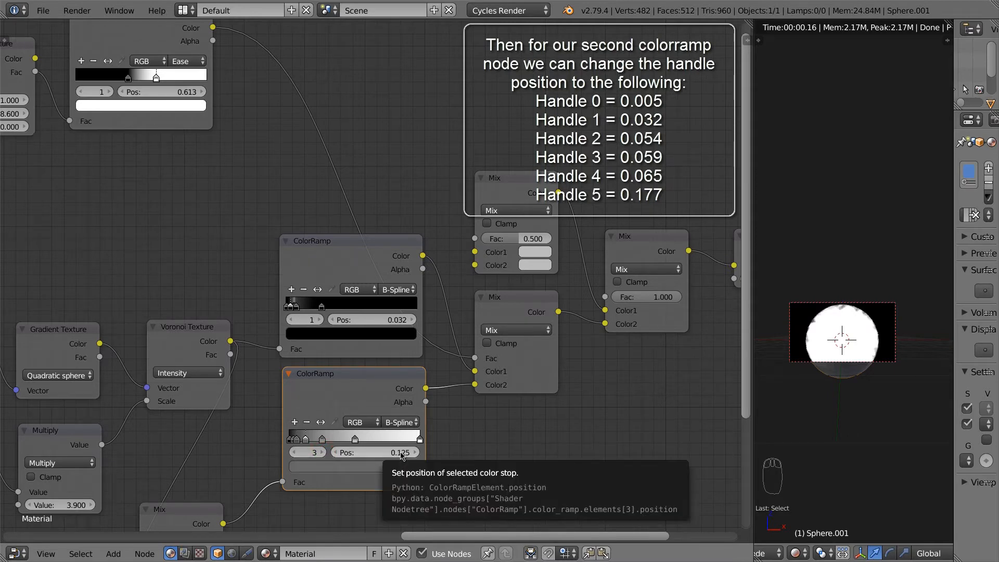
click(400, 452)
text(0.05)
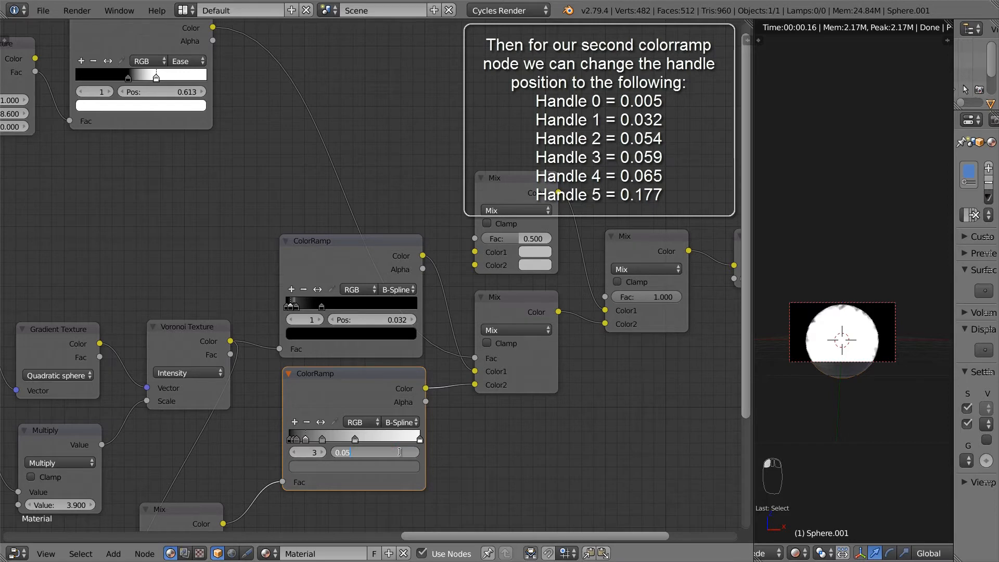
text(9)
key(Return)
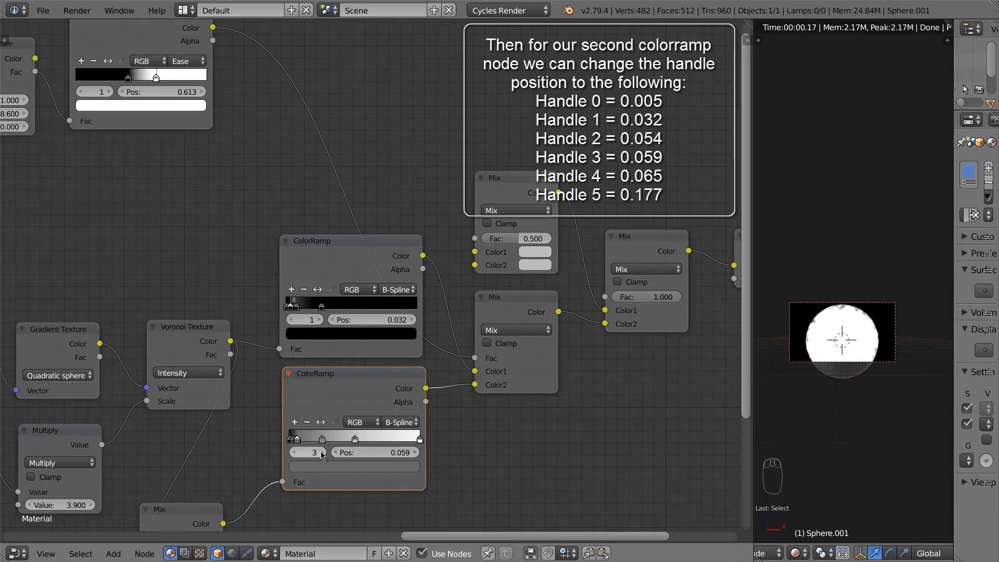
click(322, 453)
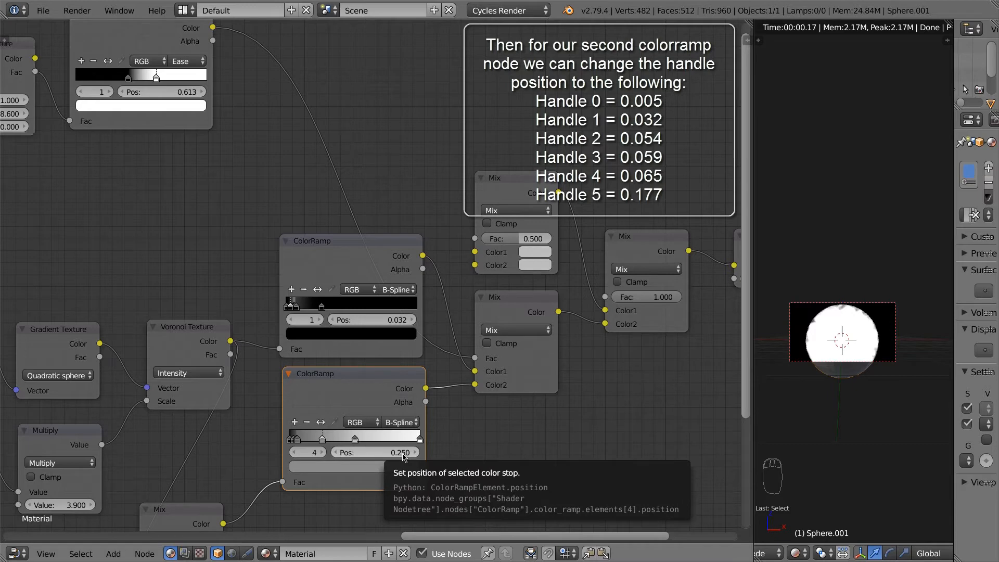
click(401, 452)
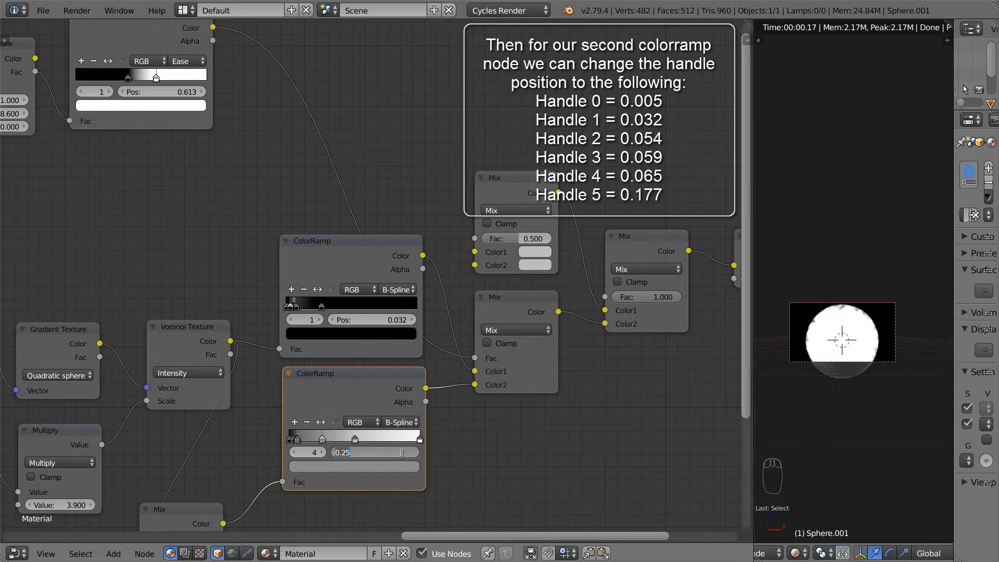
key(BackSpace)
key(BackSpace)
key(Return)
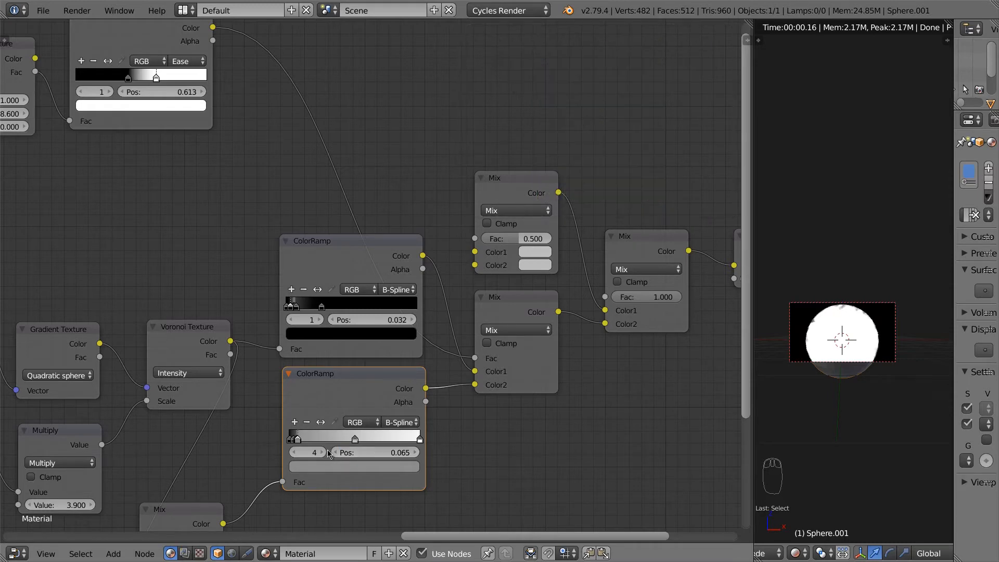
click(323, 452)
click(400, 452)
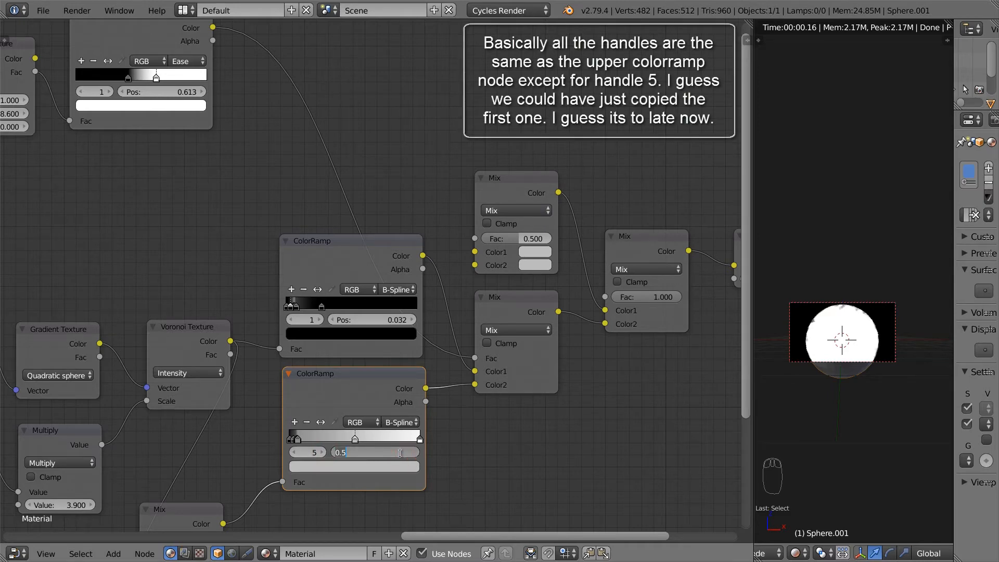
Step: Set lower-ramp stop 5 to 0.177, correcting an accidental nudge to 0.187
key(BackSpace)
key(BackSpace)
text(.177)
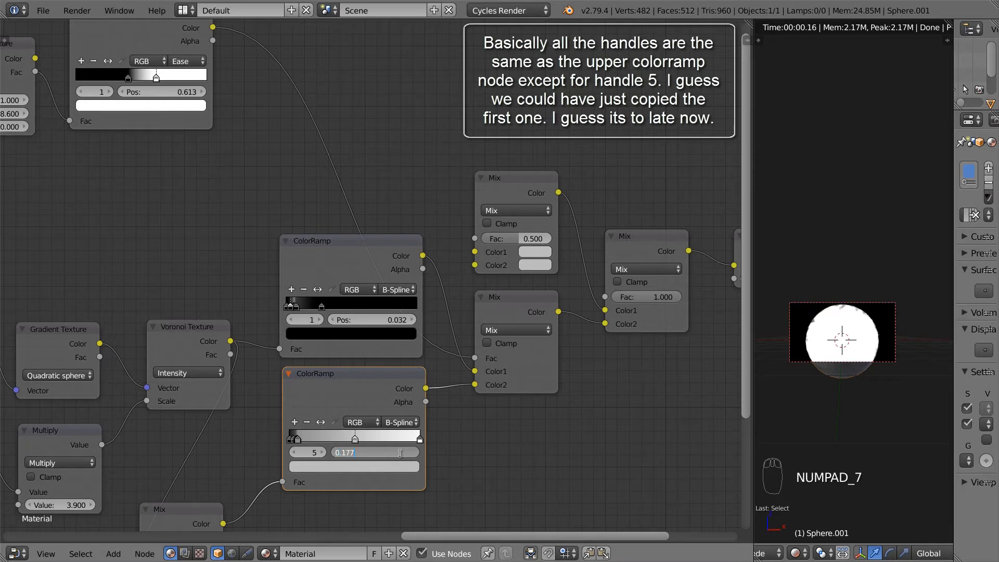
key(Return)
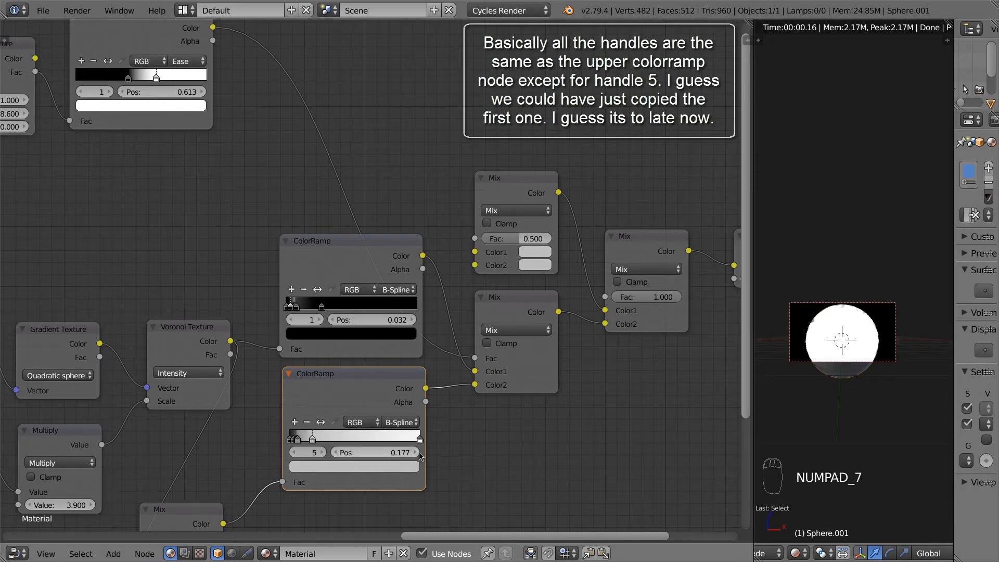
click(415, 452)
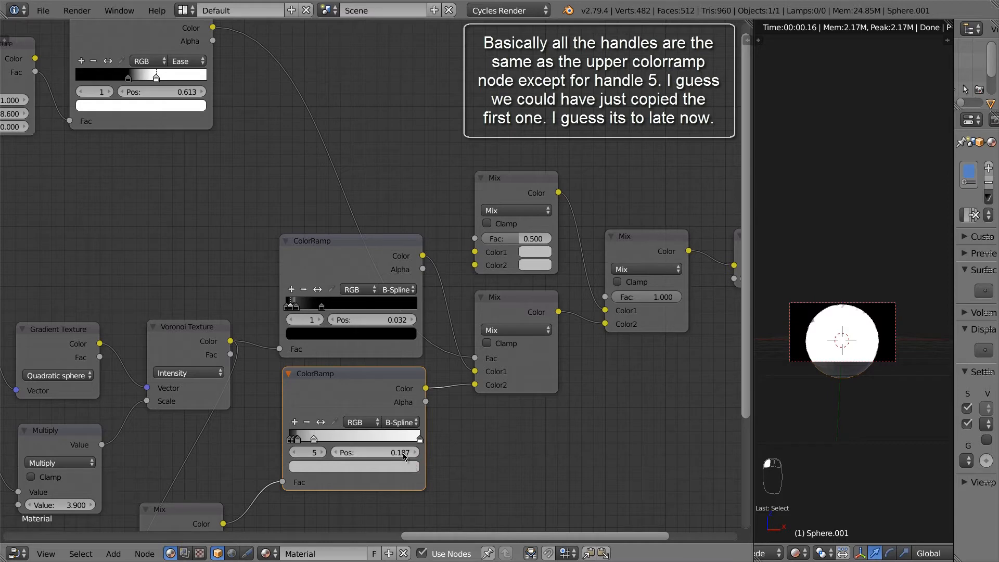
click(402, 453)
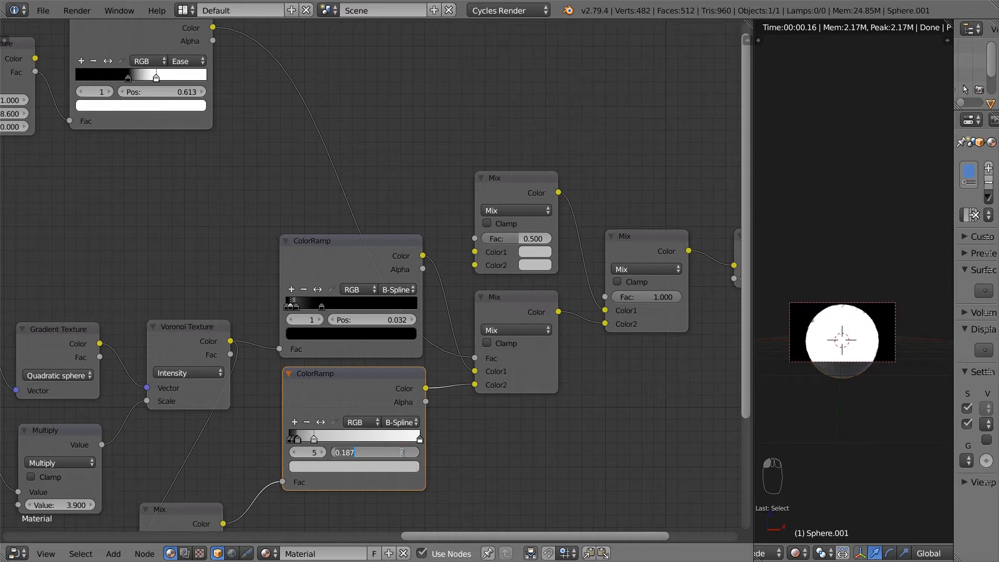
text(0.177)
key(Return)
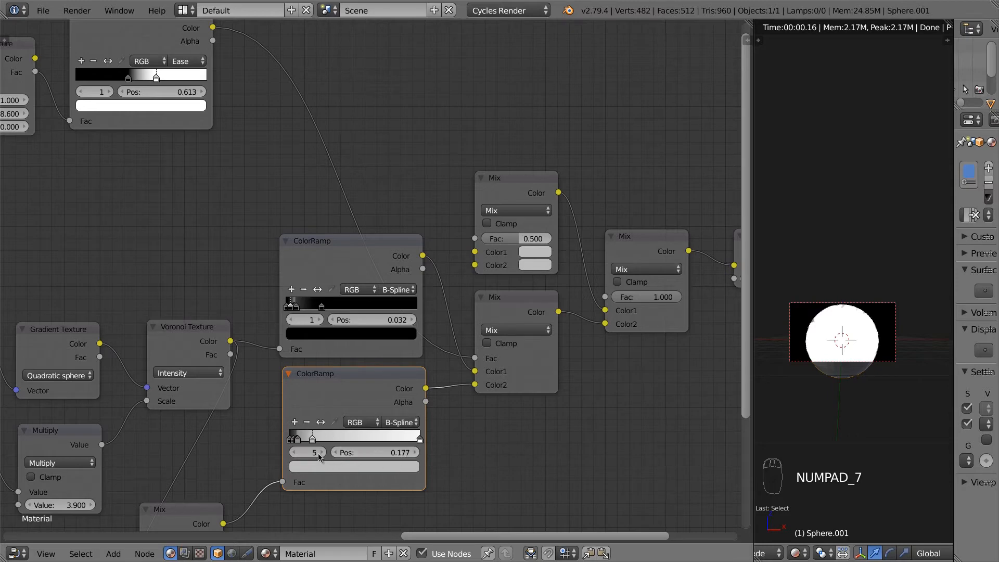
Step: Set the lower ramp's last stop to position 0.269
click(318, 453)
click(402, 451)
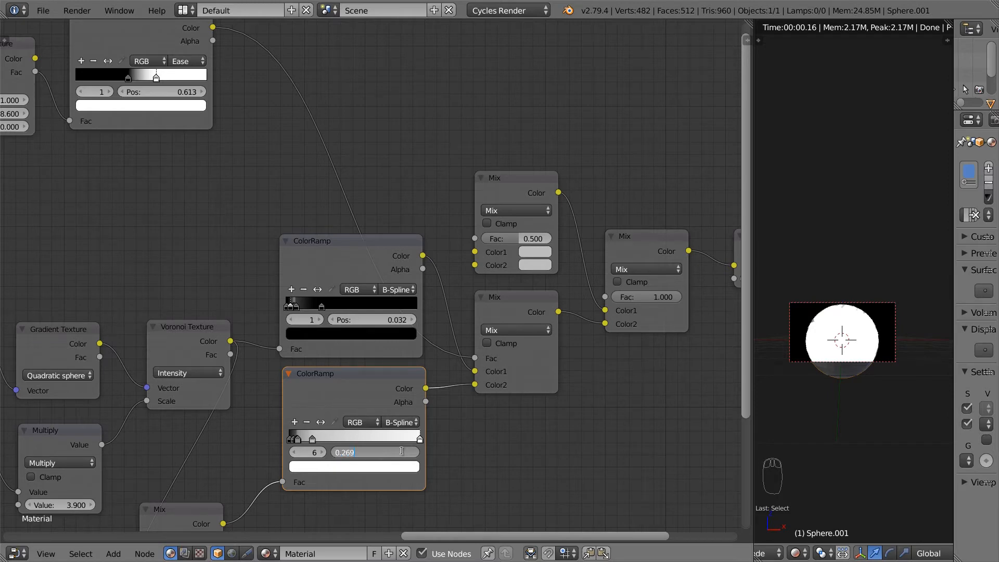
key(Return)
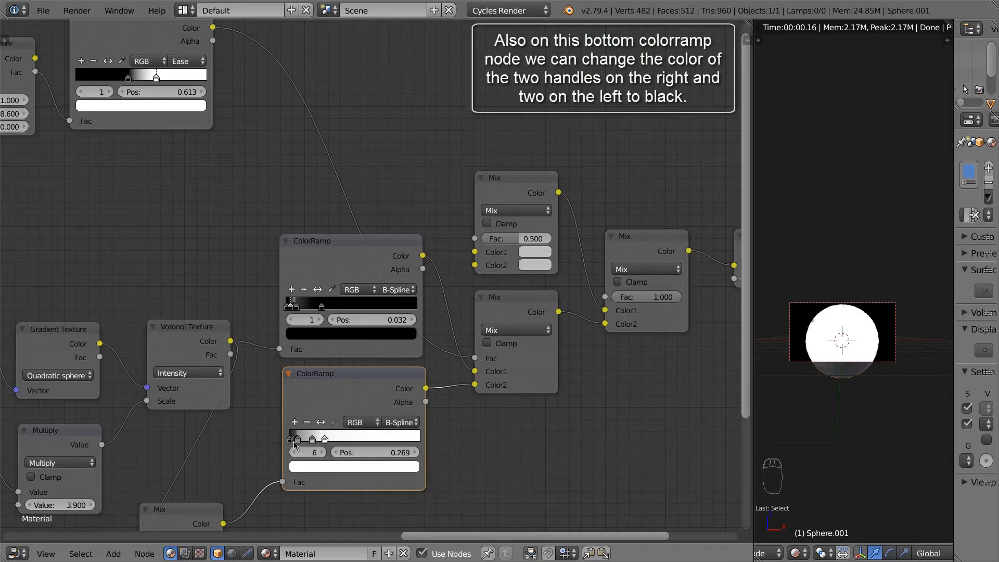
Step: Darken lower-ramp handles 6, 5 and the first handle to black
click(359, 467)
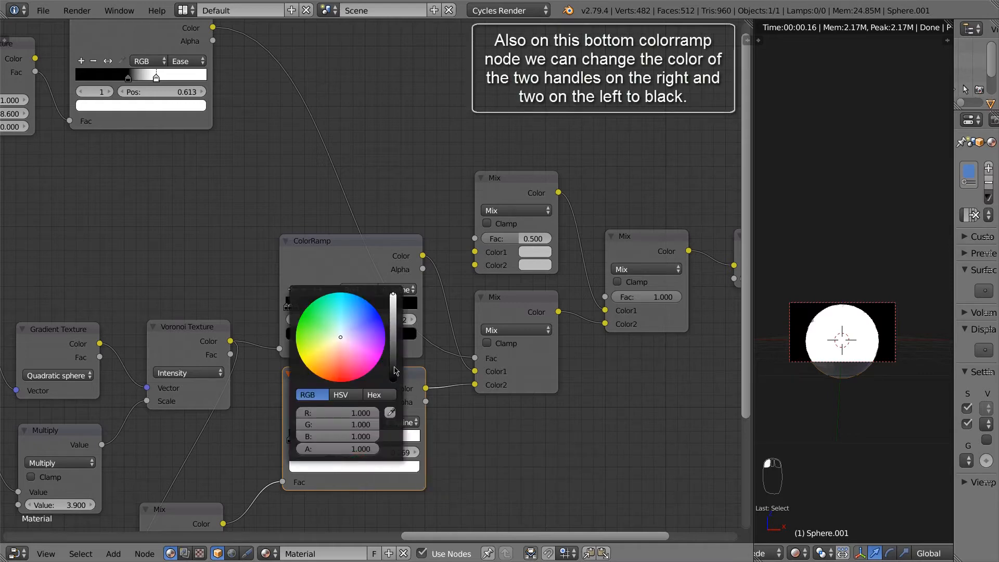
drag(395, 371, 394, 383)
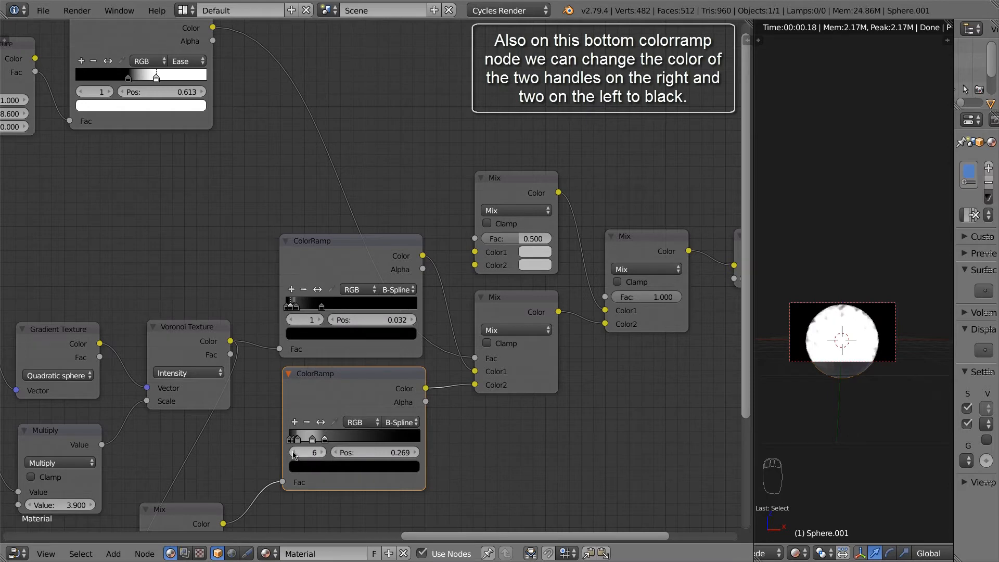
click(293, 455)
click(374, 464)
drag(394, 350, 396, 389)
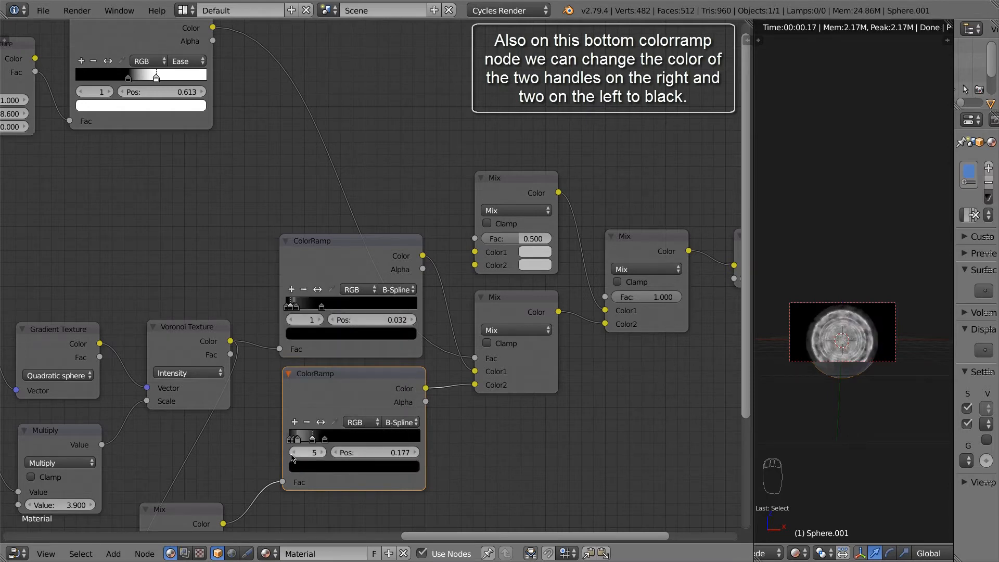
click(292, 452)
click(292, 453)
click(292, 453)
click(292, 453)
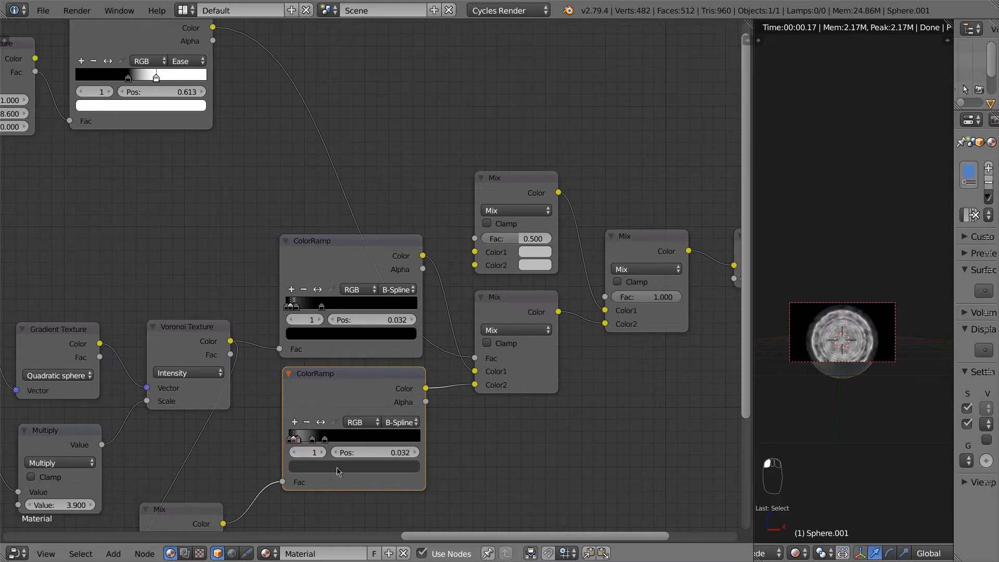
click(337, 471)
drag(394, 366, 394, 381)
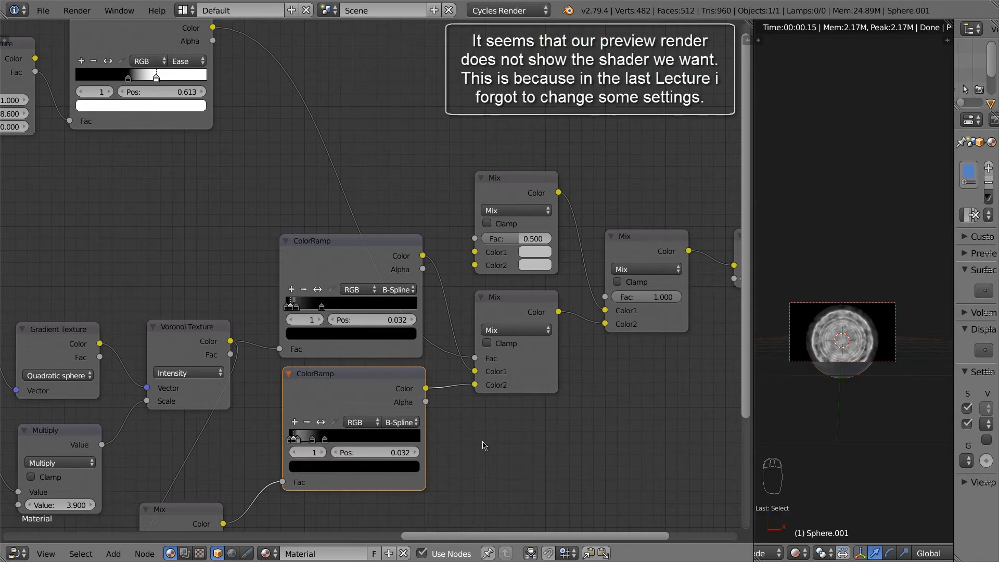
Step: Switch the lower Mix node's blend type from Mix to Burn
scroll(483, 446, down, 1)
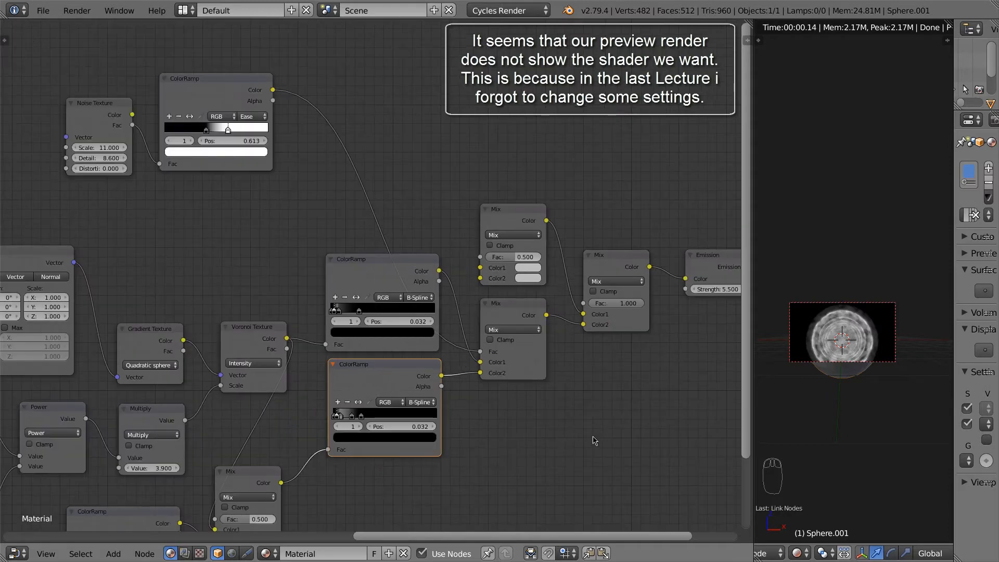
click(828, 439)
middle_drag(475, 462, 616, 367)
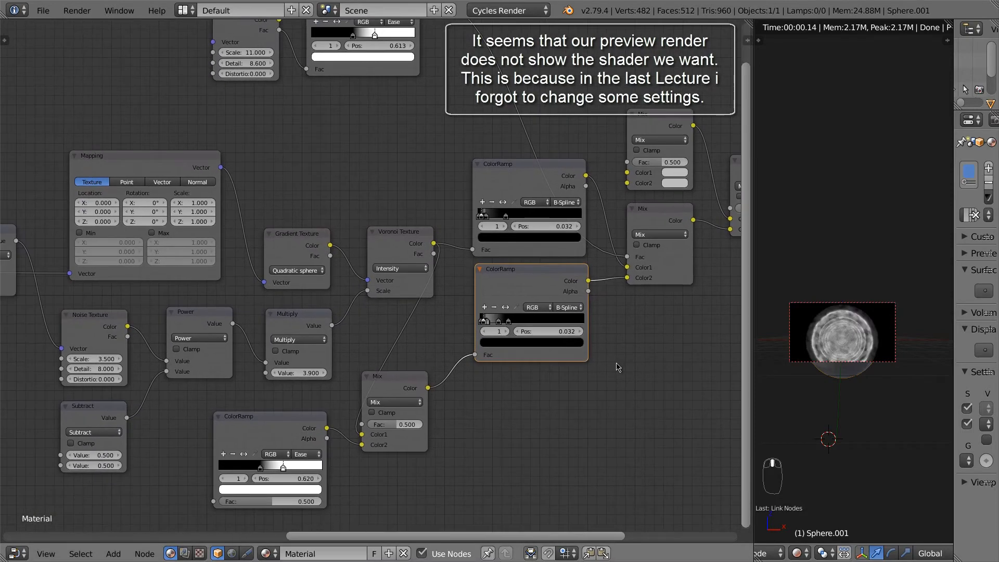
middle_drag(452, 455, 578, 435)
click(520, 381)
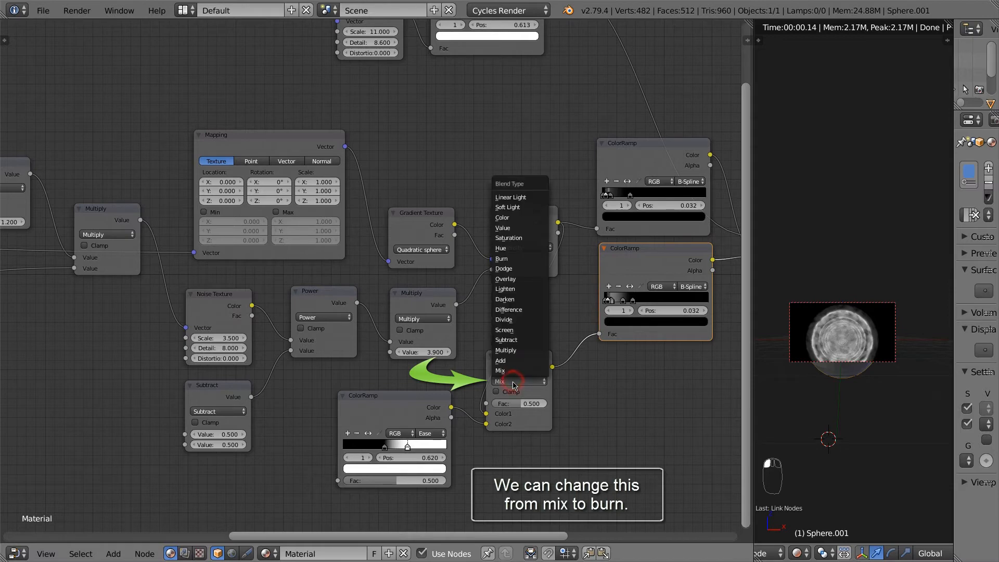
click(514, 261)
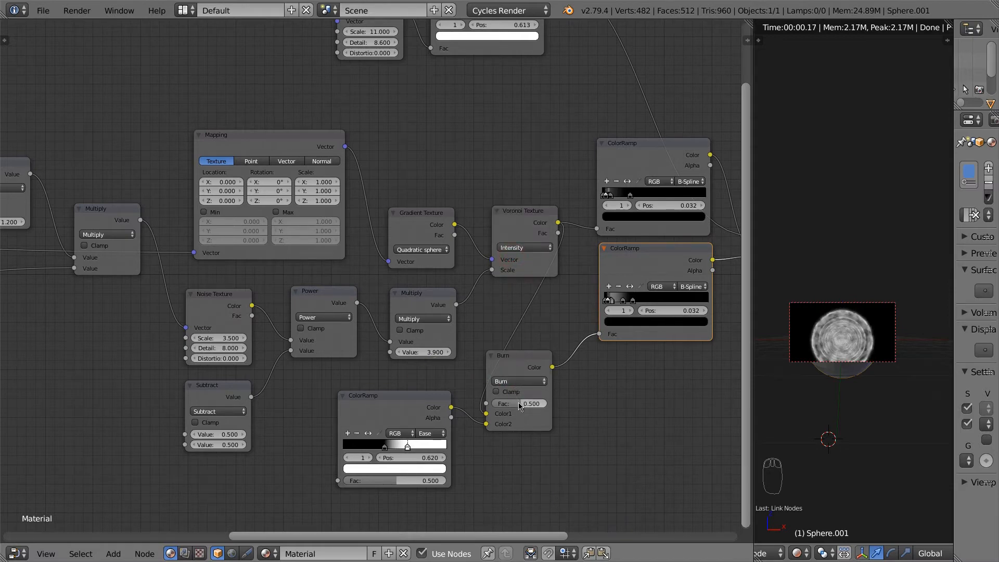
click(215, 391)
Step: Enter 4.5 as the Subtract node's first value, test higher values, then return to 4.500
click(228, 434)
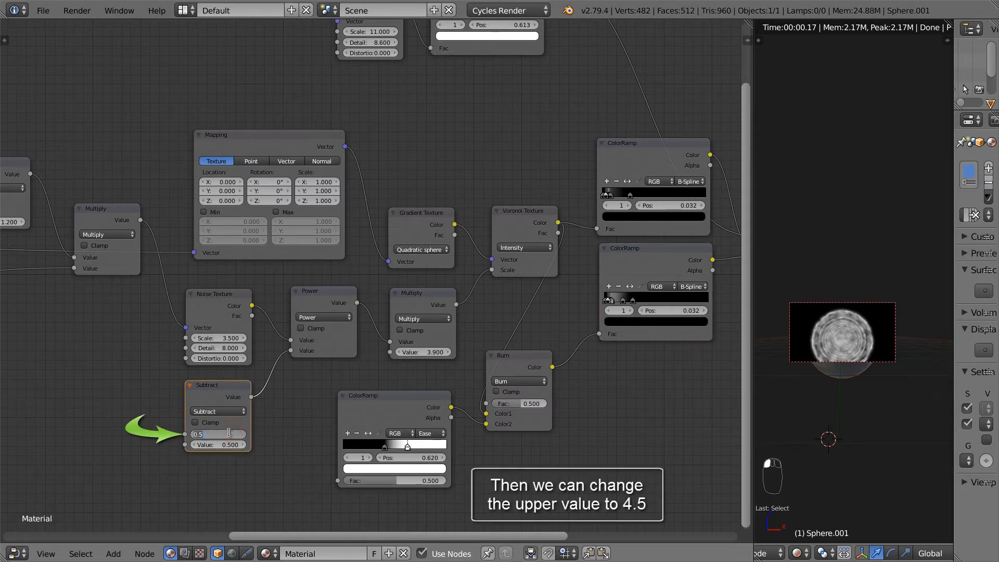
text(4.5)
key(Return)
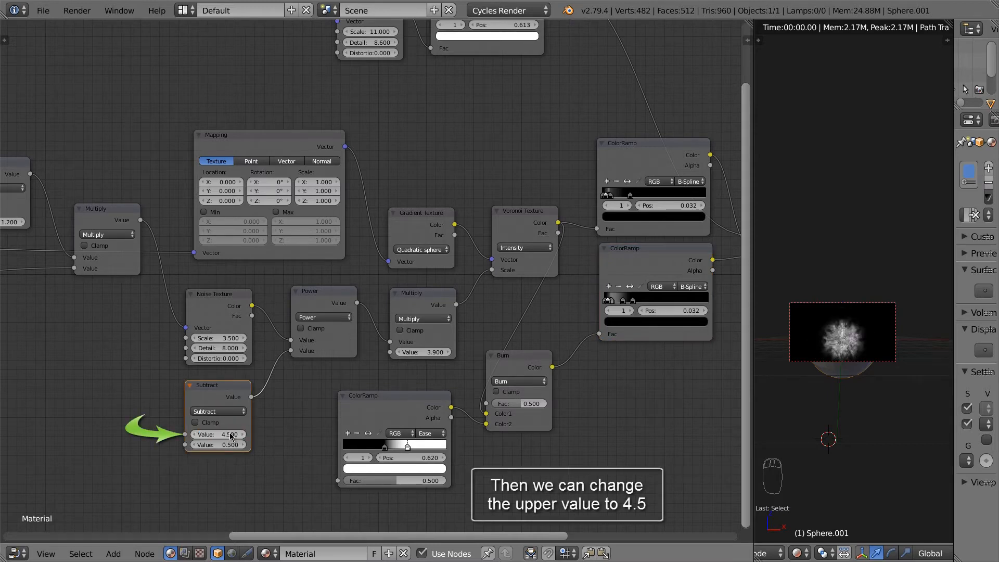
click(239, 434)
mouse_move(239, 434)
mouse_down()
mouse_move(255, 440)
mouse_move(216, 435)
mouse_move(235, 441)
mouse_up()
click(194, 436)
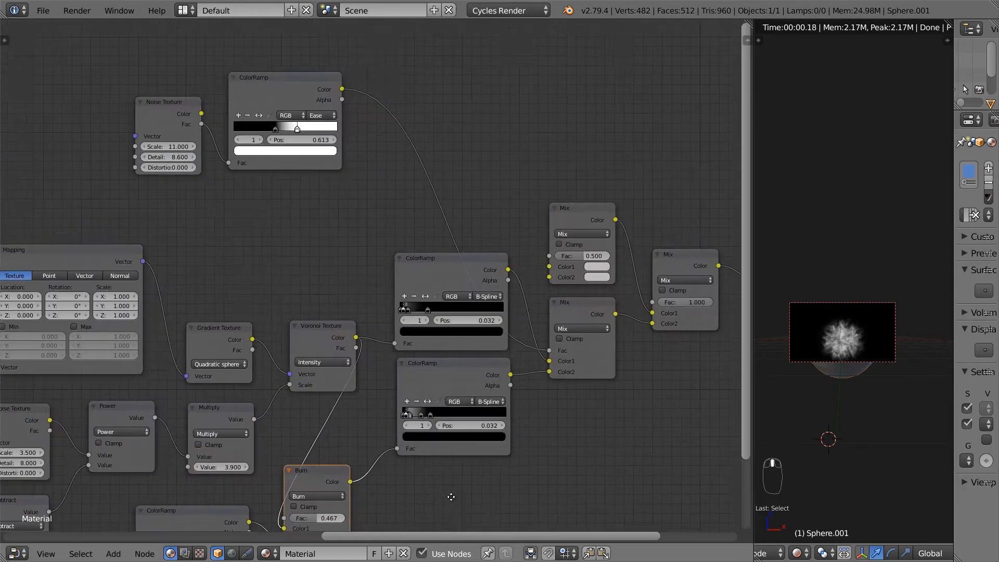
Step: Pan and zoom to both ColorRamp nodes, then select the upper ramp's second stop
middle_drag(451, 497, 440, 508)
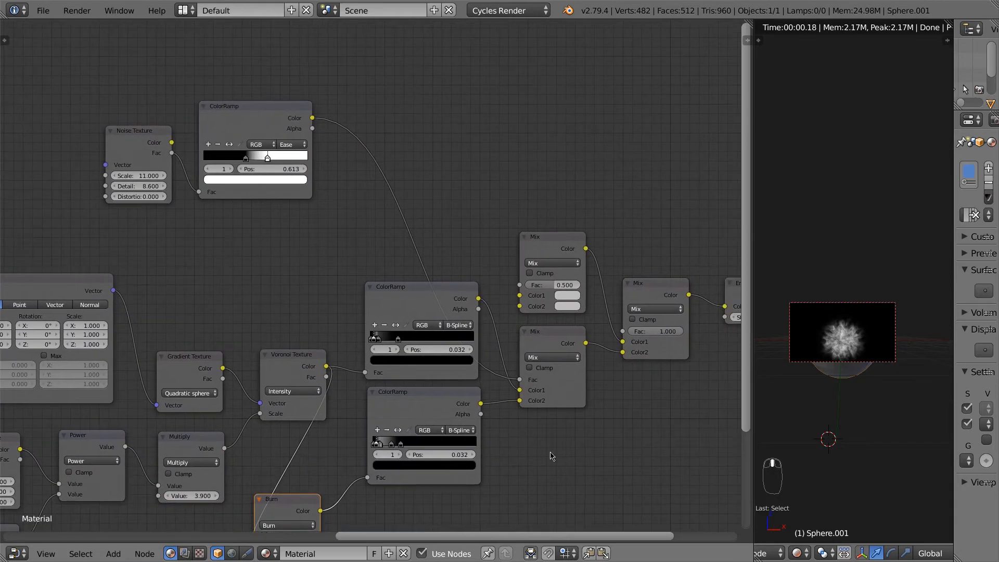
middle_drag(580, 435, 522, 430)
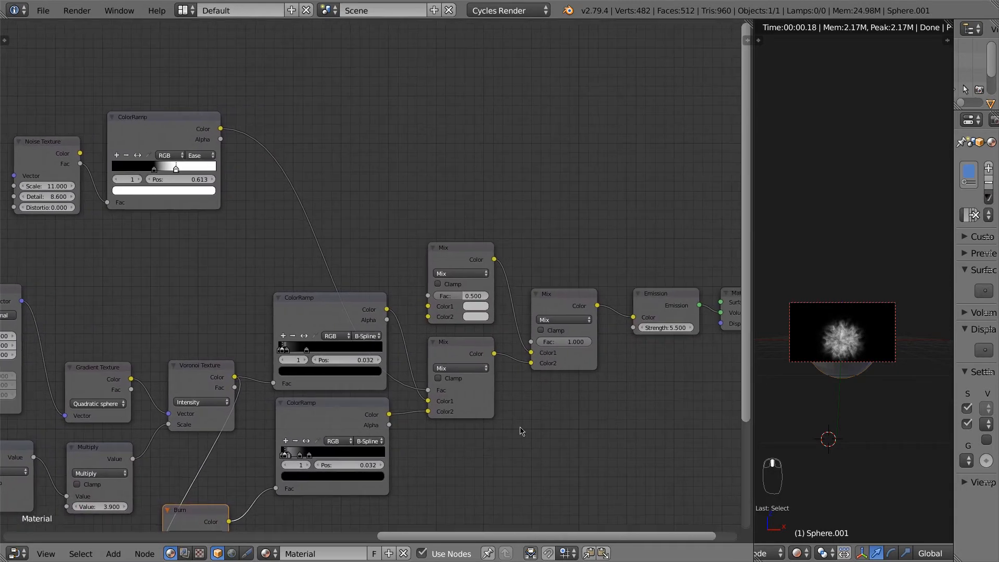
scroll(308, 372, up, 2)
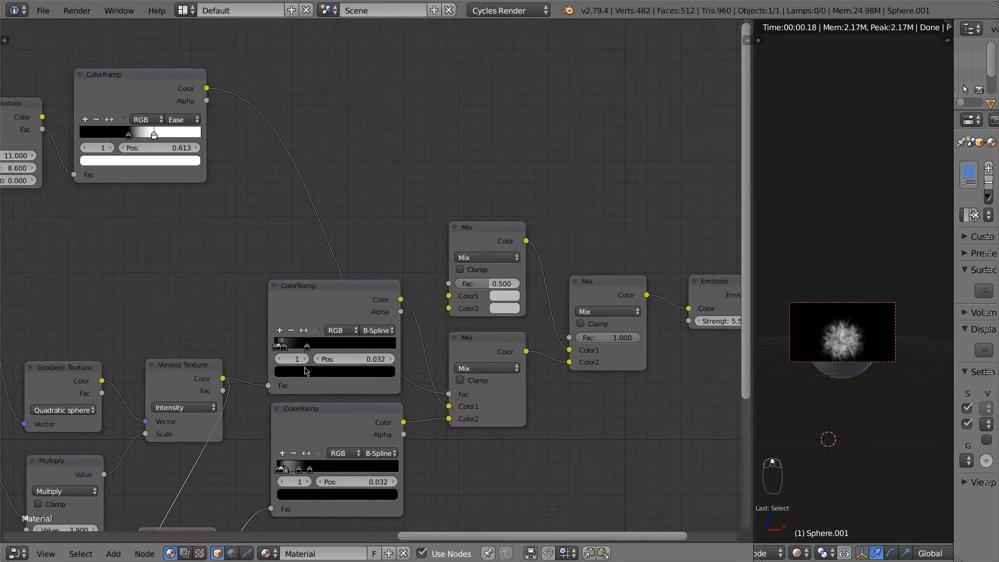
middle_drag(364, 401, 325, 362)
scroll(359, 374, up, 3)
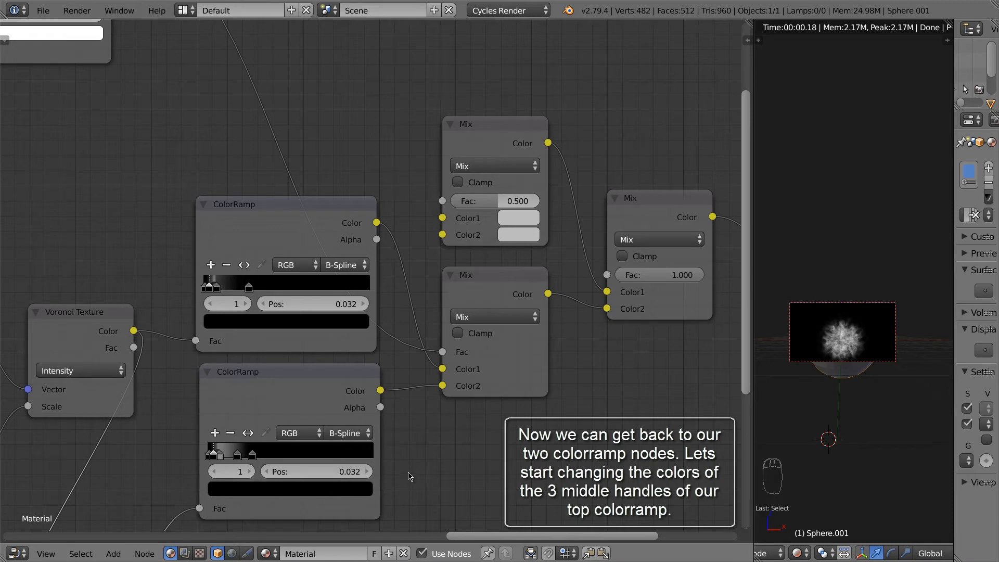
click(250, 229)
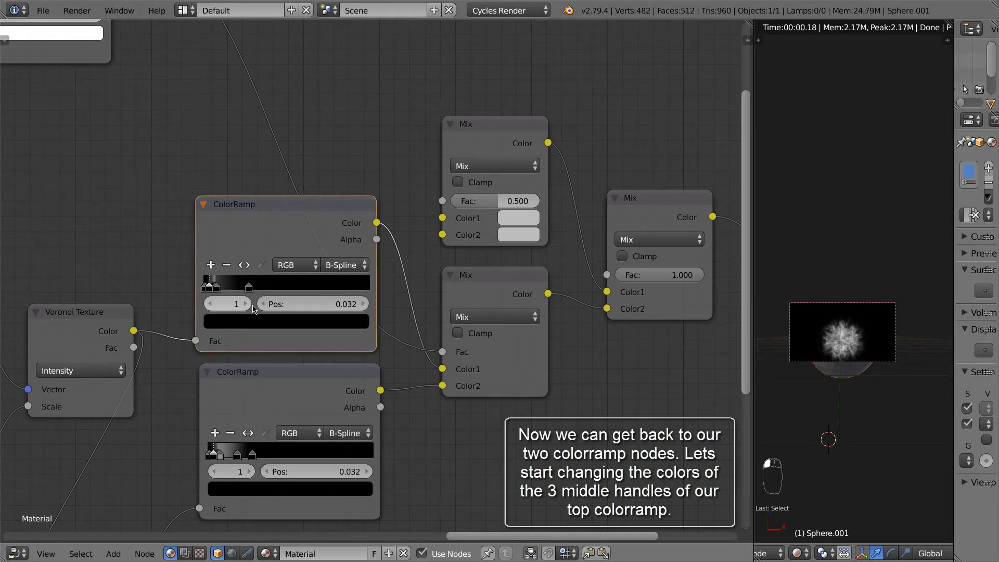
click(246, 304)
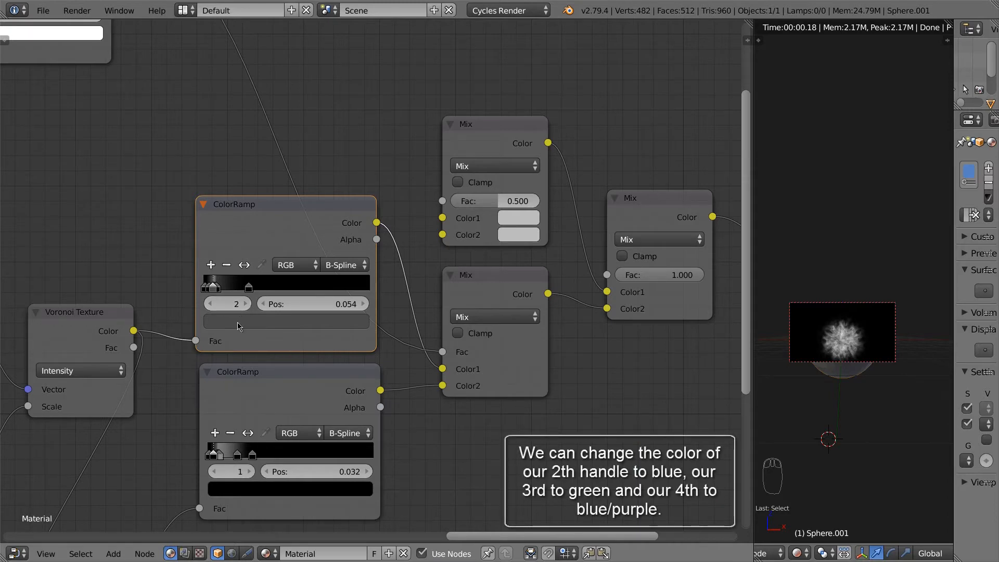
Step: Make the upper ramp's second stop bright blue and restrict the preview render to the sphere
click(241, 321)
drag(335, 169, 335, 143)
click(319, 139)
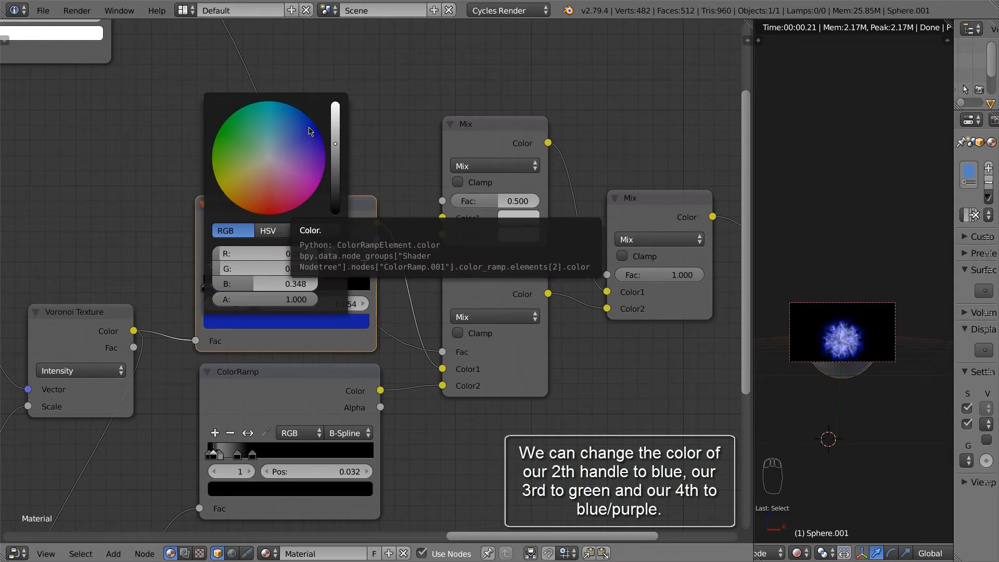
scroll(849, 334, up, 2)
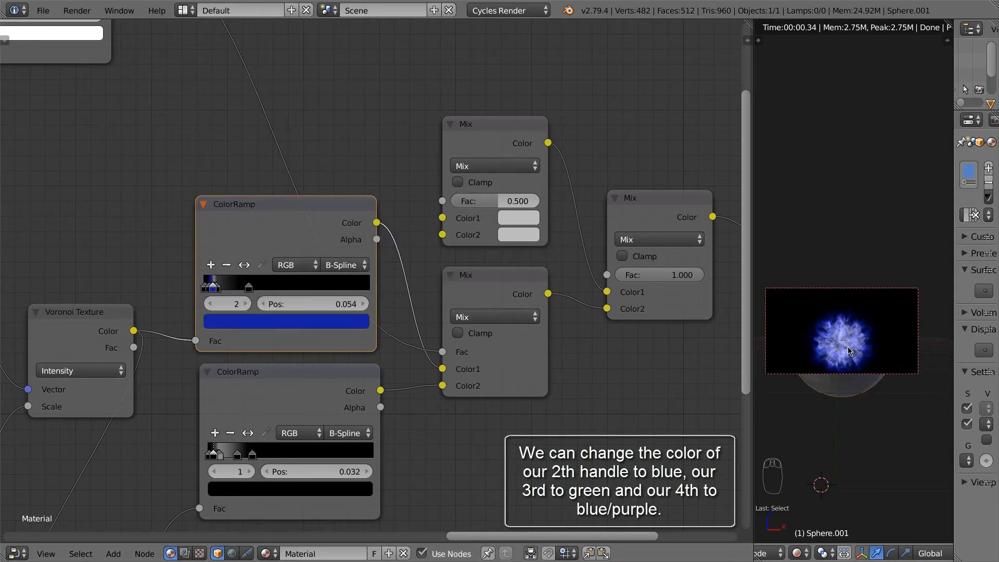
key(shift+b)
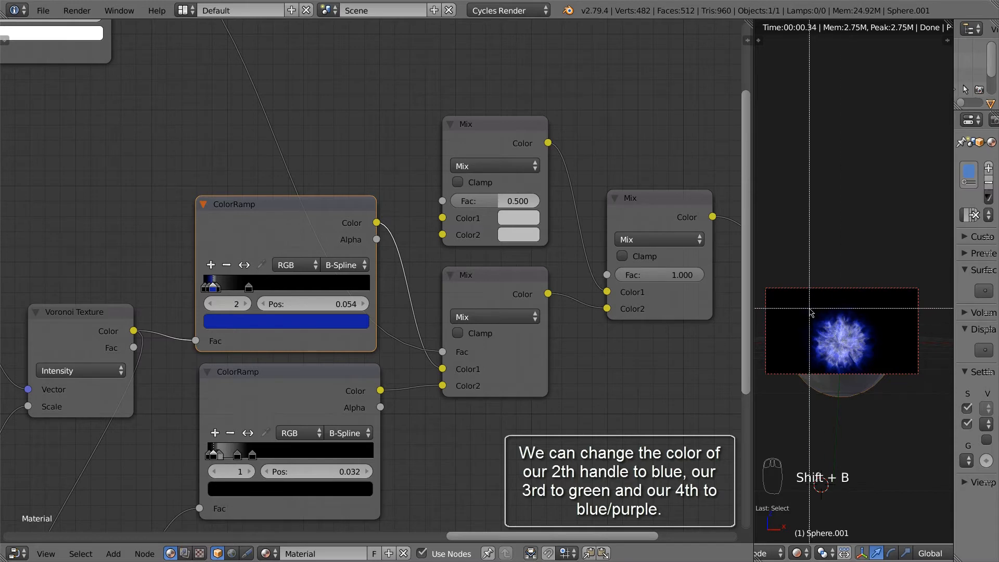
drag(804, 306, 876, 373)
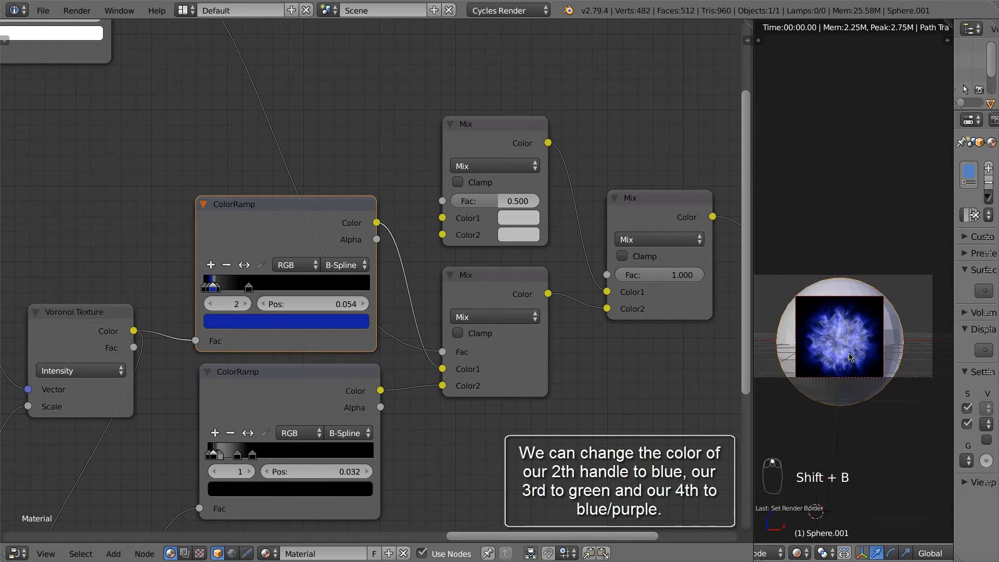
Step: Set the upper ramp's third stop to a bright green
click(247, 304)
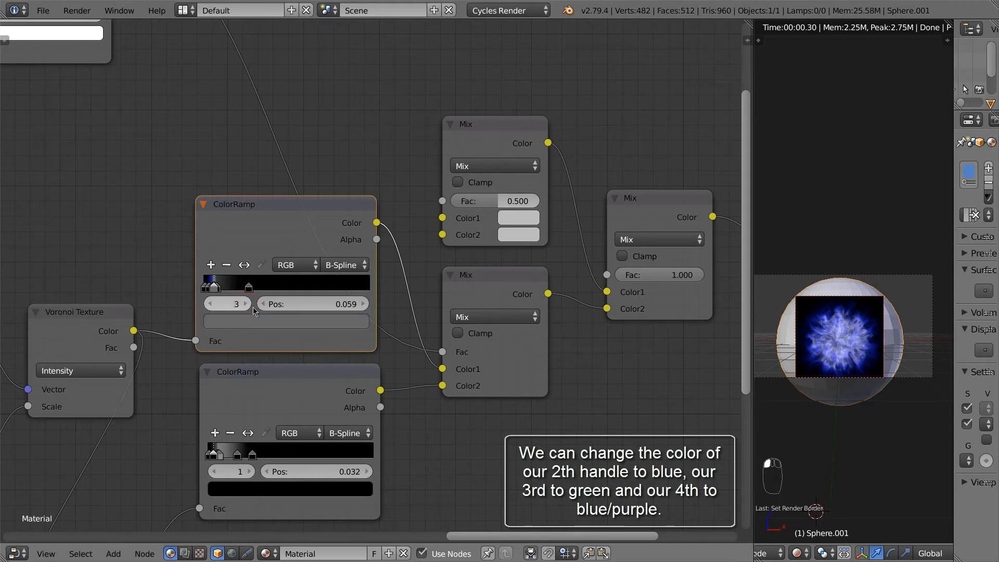
click(271, 321)
click(221, 144)
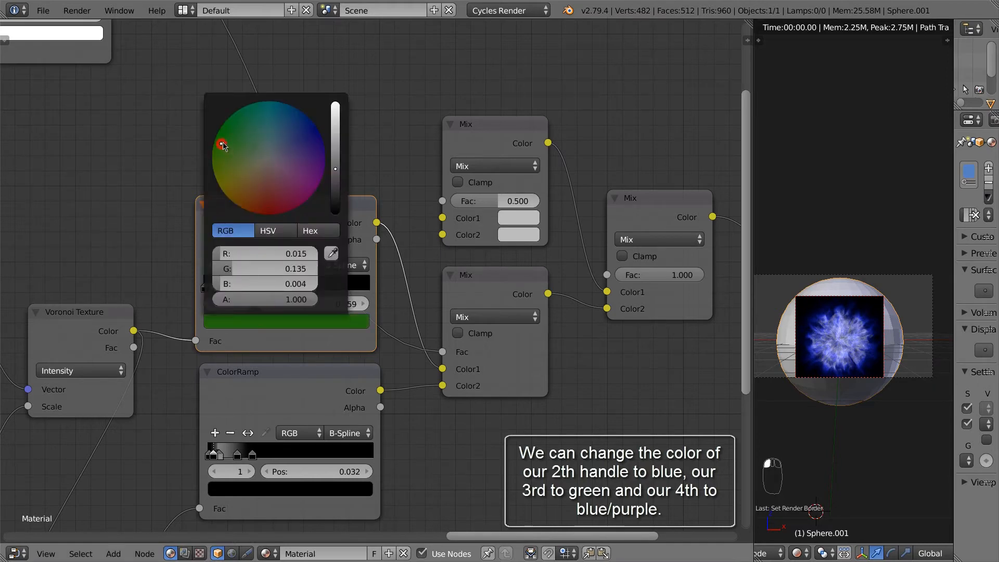
drag(336, 136, 339, 127)
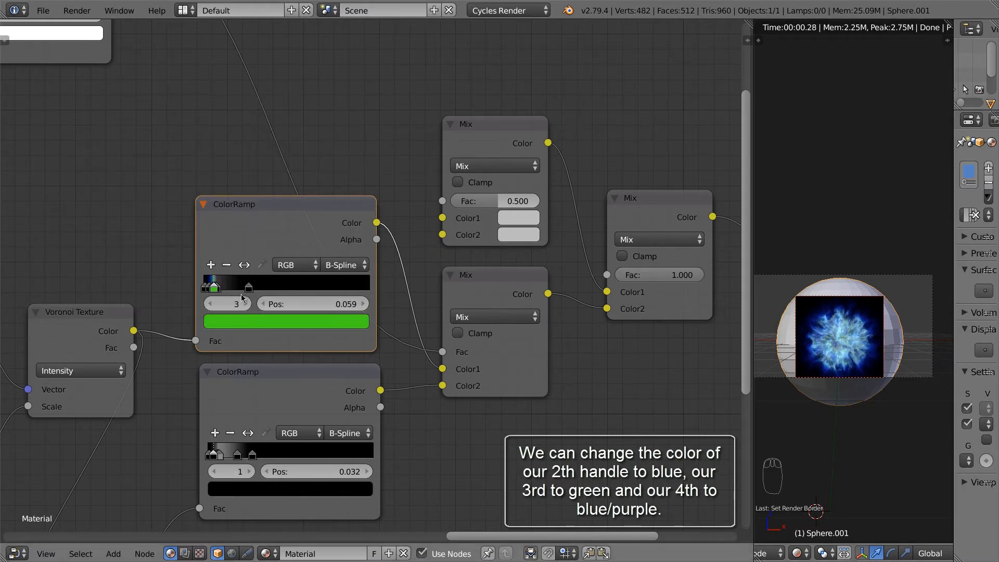
Step: Set the upper ramp's fourth stop to purple
click(247, 306)
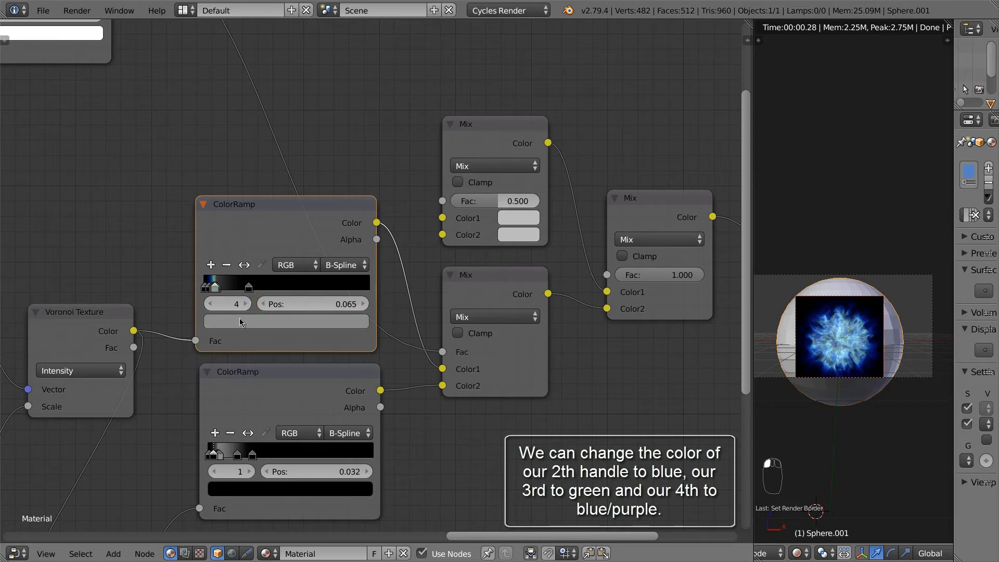
click(245, 321)
mouse_move(319, 145)
mouse_down()
mouse_move(336, 151)
mouse_move(335, 143)
mouse_up()
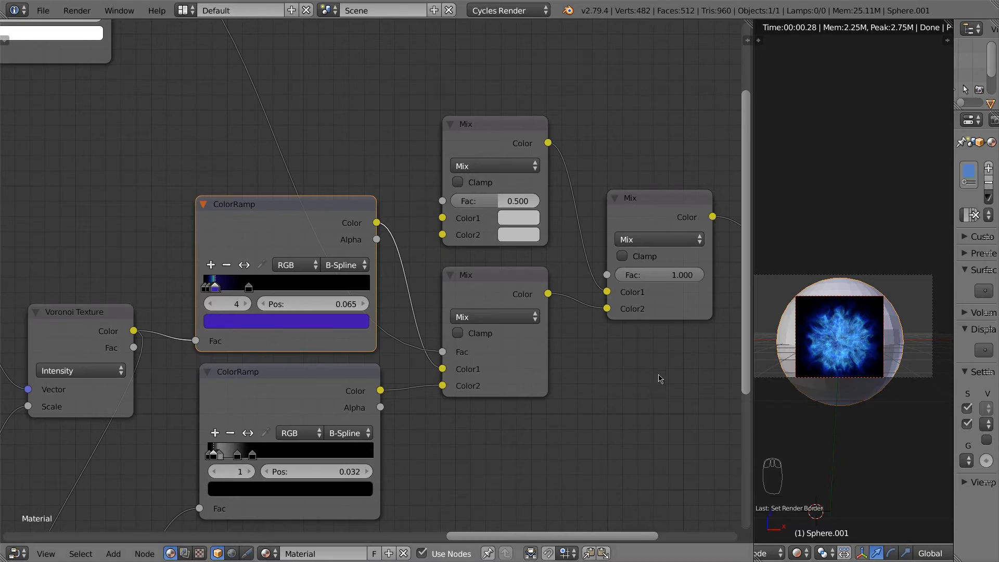
middle_drag(658, 374, 626, 367)
scroll(625, 349, down, 2)
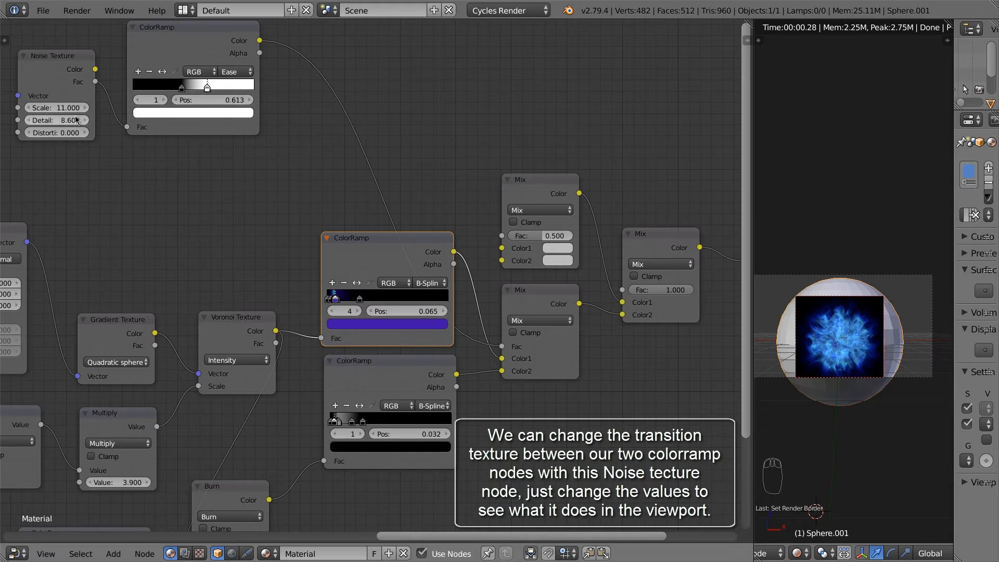
middle_drag(126, 155, 179, 183)
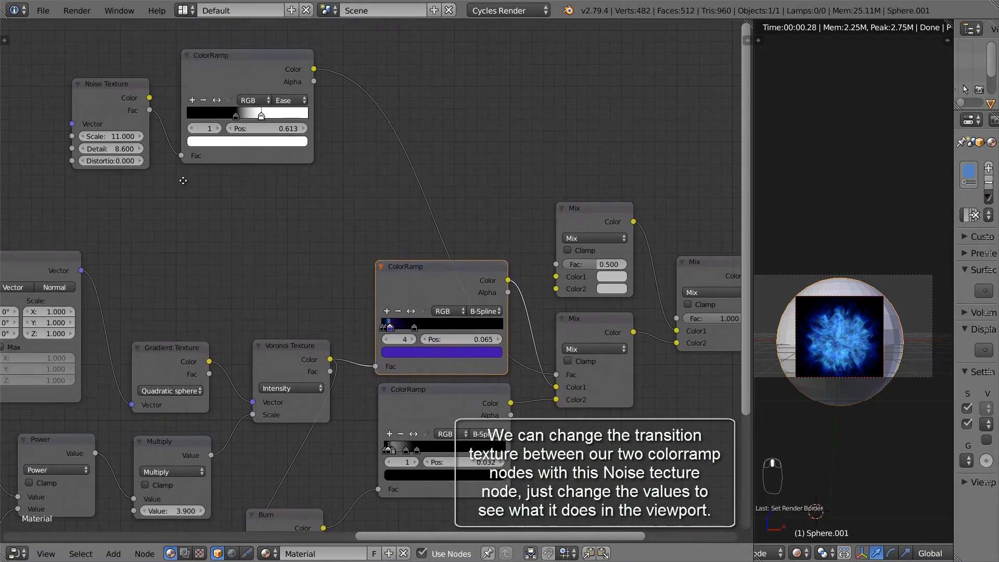
drag(123, 136, 154, 147)
click(98, 116)
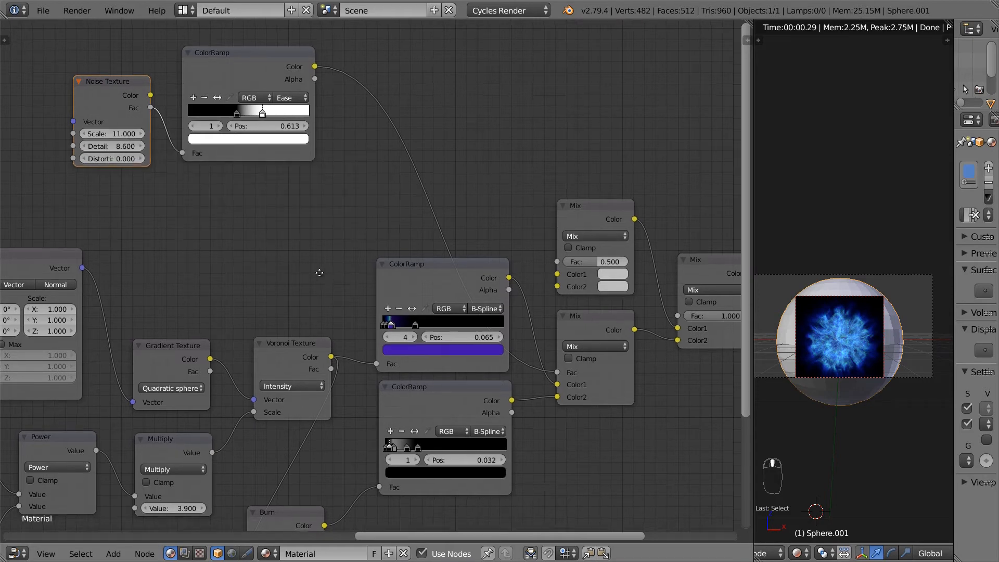
middle_drag(319, 272, 243, 198)
scroll(421, 325, up, 2)
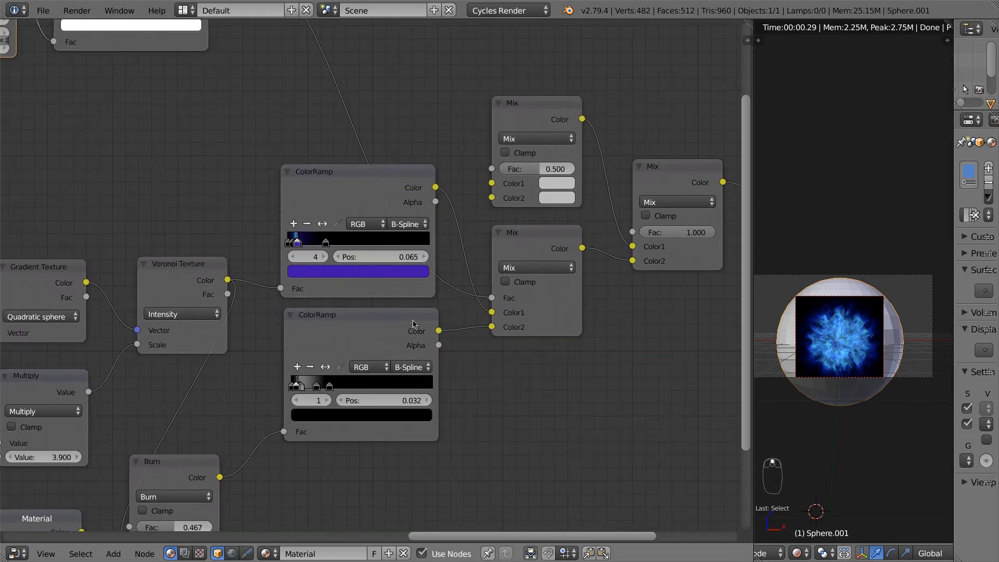
Step: Select the lower ColorRamp and make its second stop a full-value red
click(359, 321)
scroll(470, 368, up, 2)
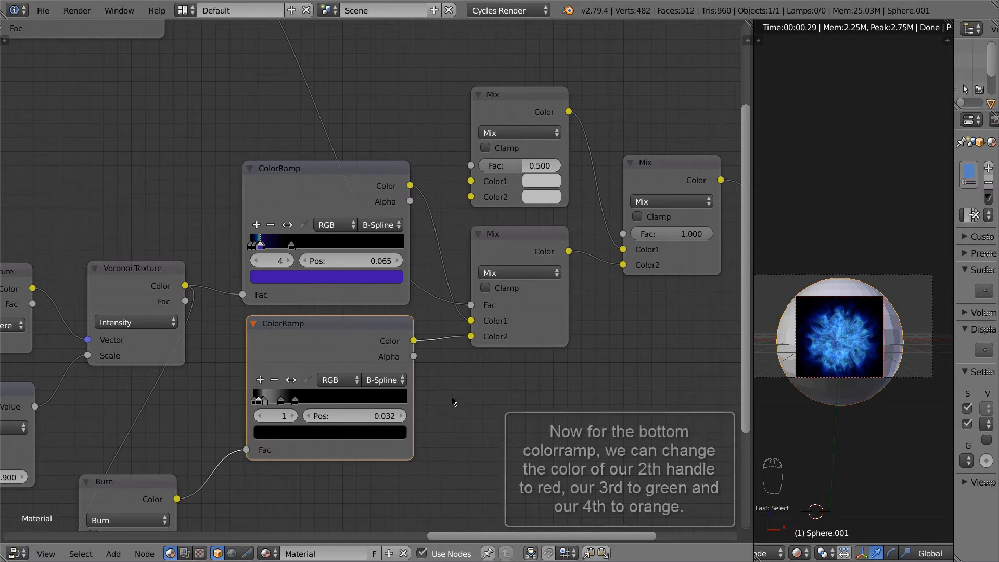
click(292, 417)
click(294, 435)
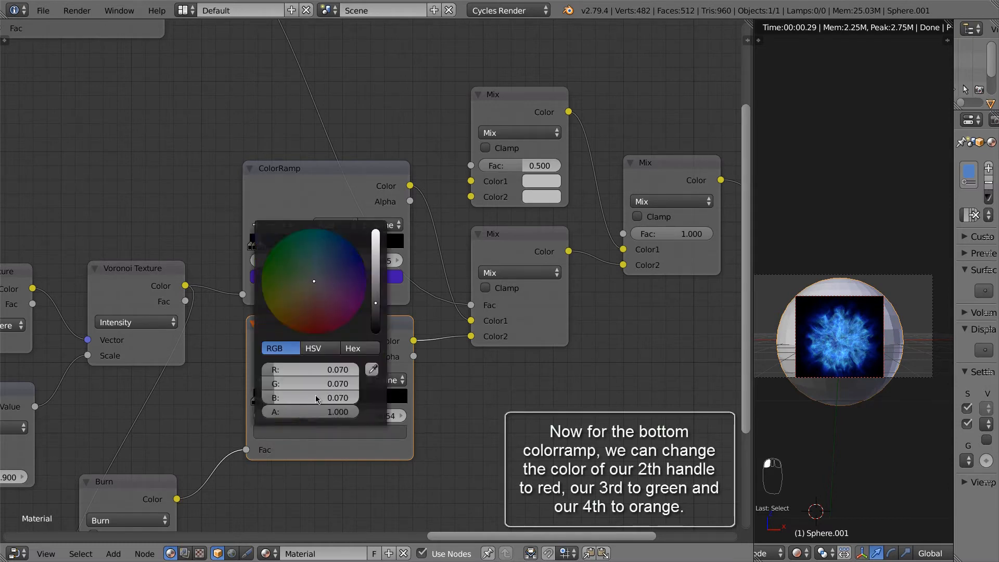
drag(380, 276, 376, 219)
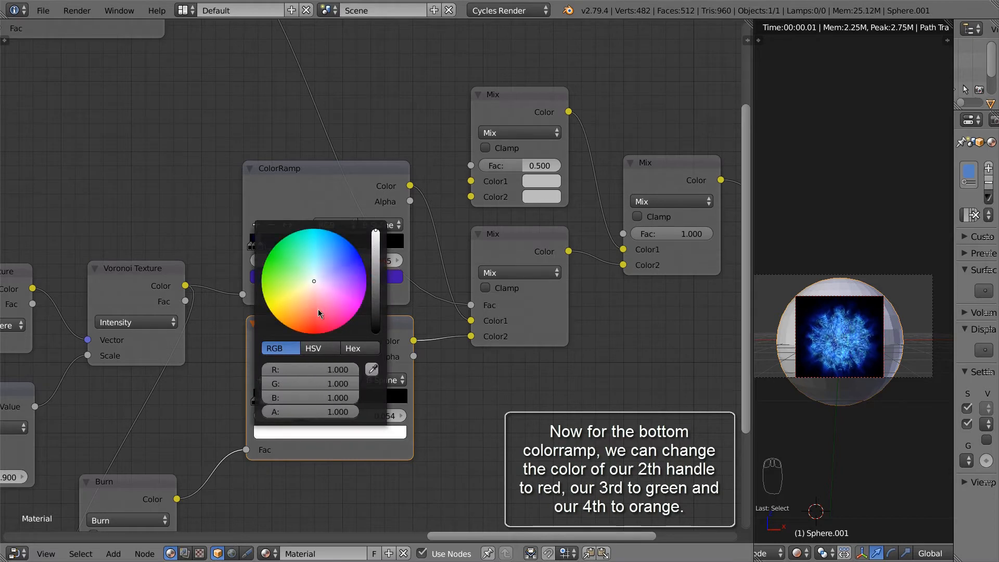
click(311, 333)
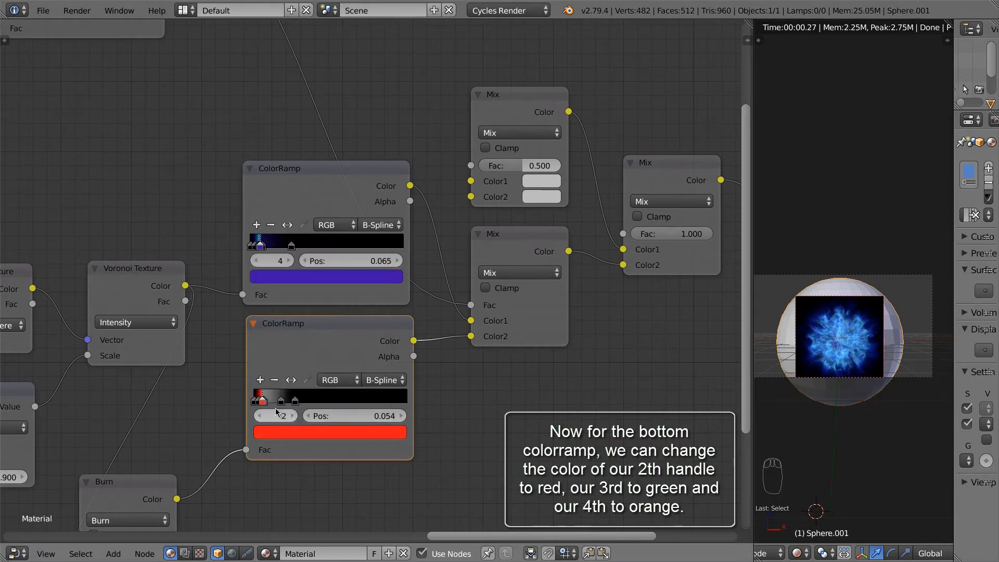
Step: Make the lower ramp's third stop green
click(295, 416)
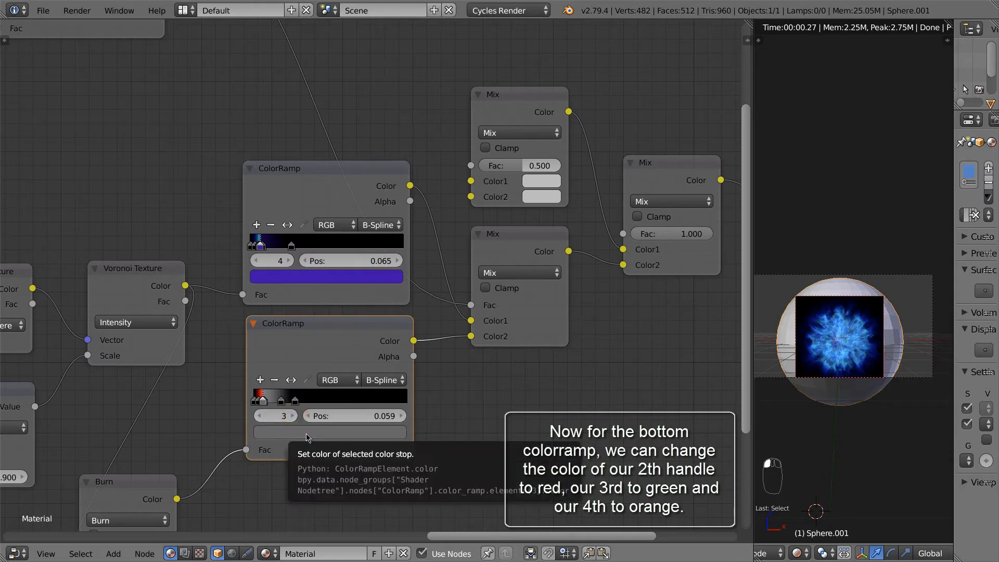
click(306, 433)
click(285, 278)
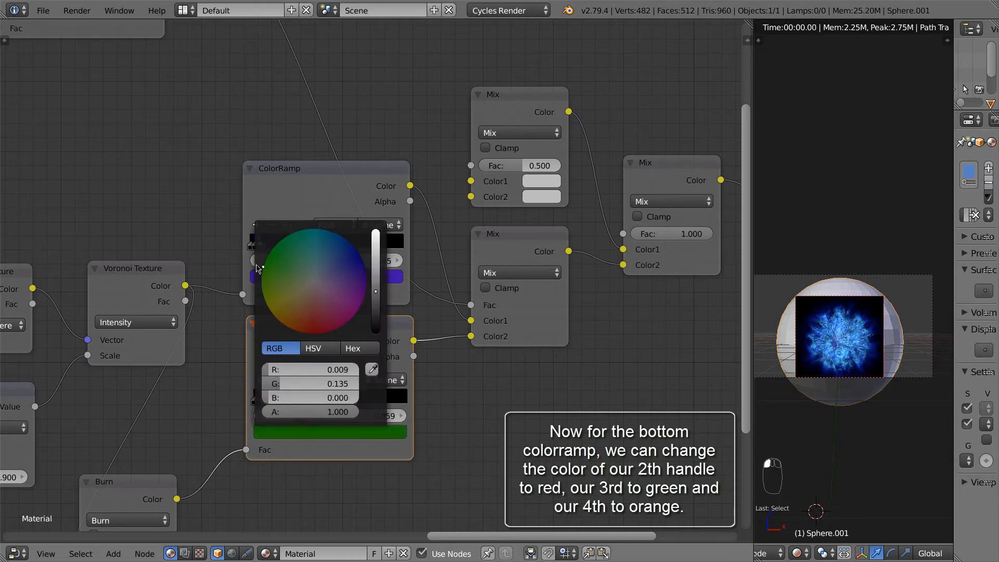
Step: Make the lower ramp's fourth stop a bright, saturated orange
click(294, 416)
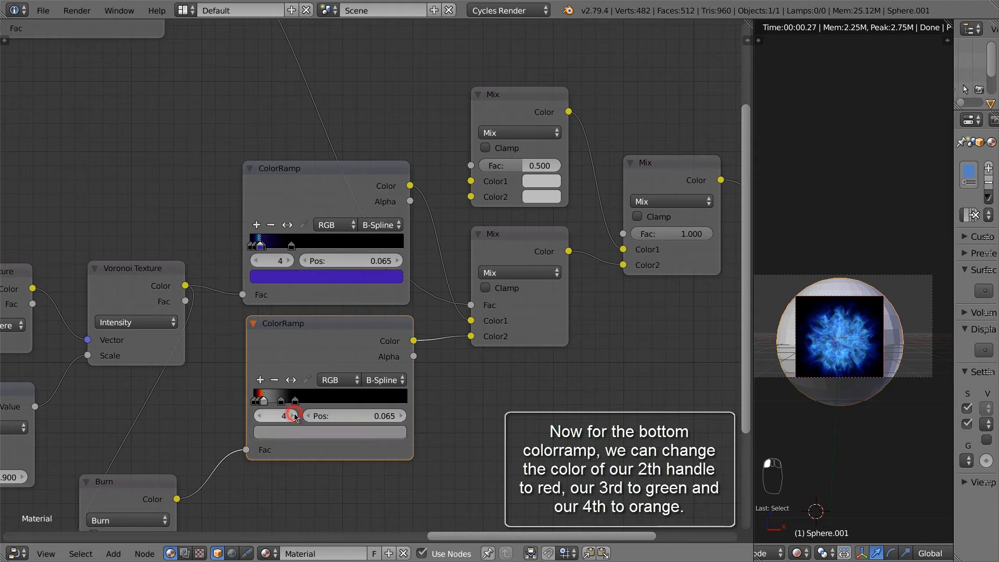
click(324, 432)
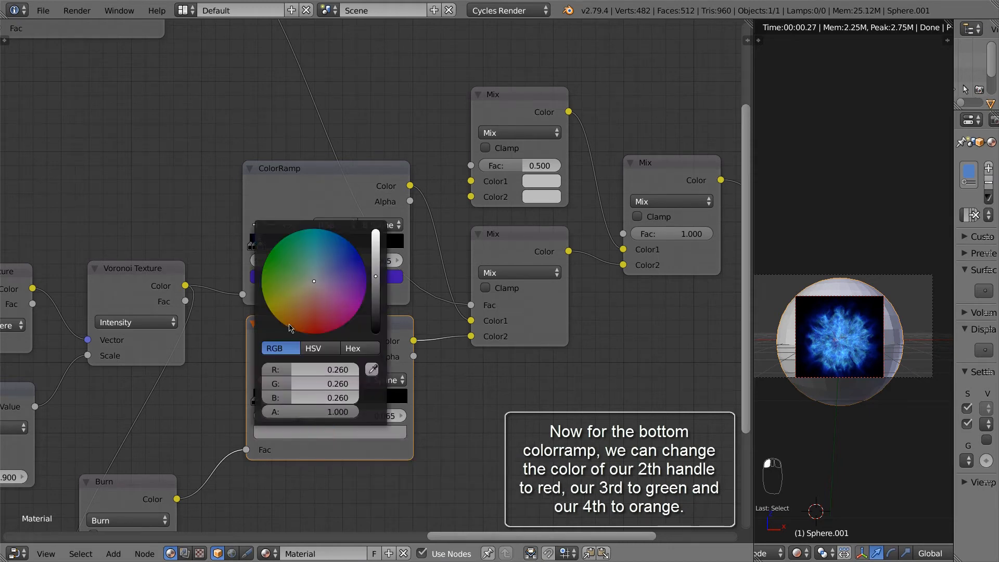
mouse_move(291, 329)
mouse_down()
mouse_move(284, 323)
mouse_move(294, 342)
mouse_up()
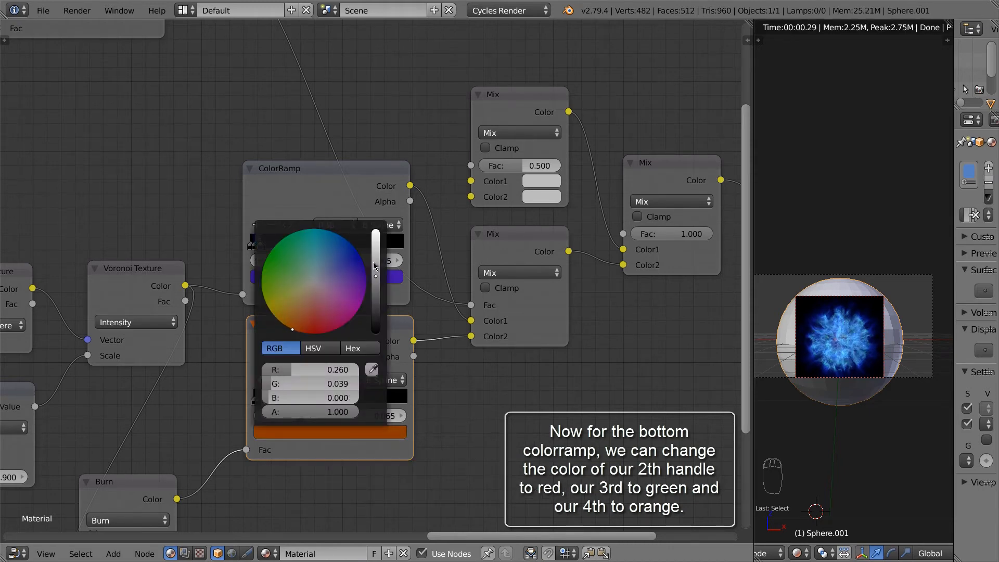
drag(375, 277, 375, 250)
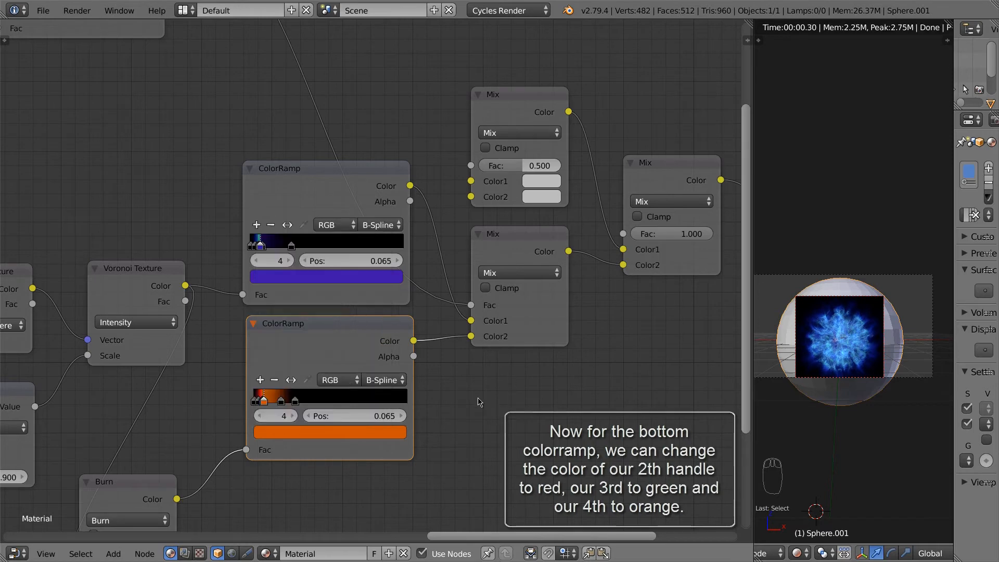
Step: Set the Burn mix node's Fac to 0
scroll(460, 341, down, 5)
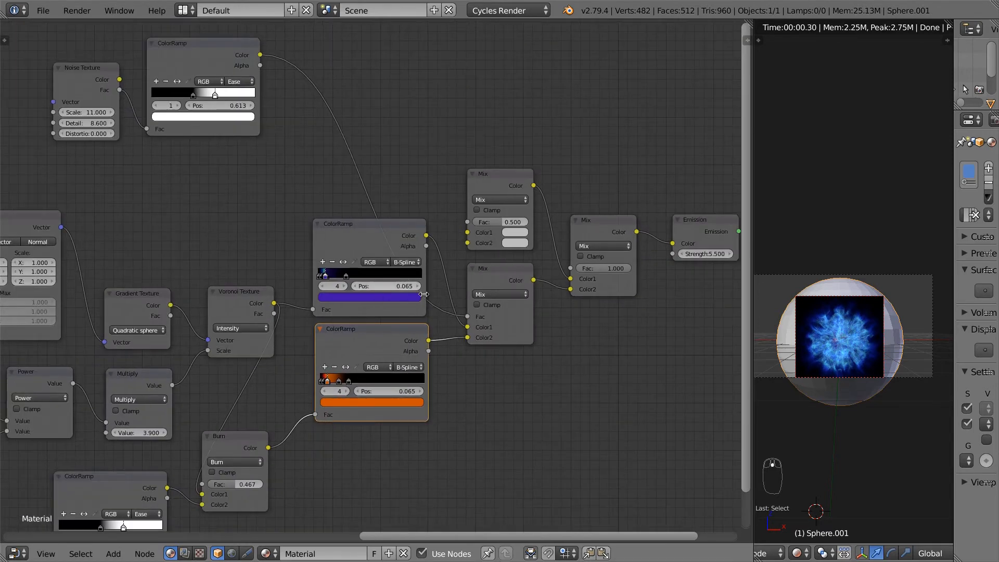
middle_drag(435, 304, 470, 364)
scroll(489, 401, down, 1)
middle_drag(509, 438, 452, 392)
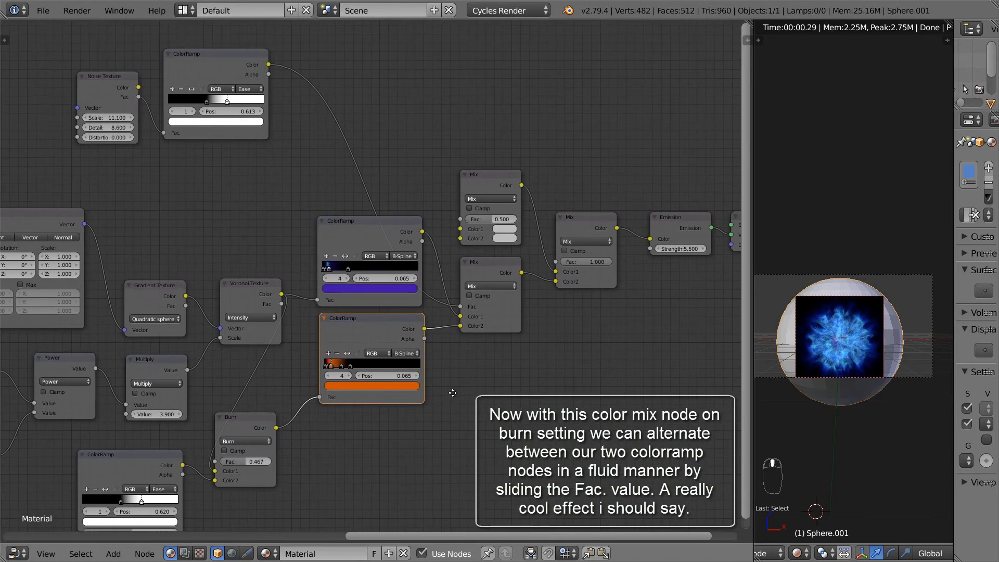
mouse_move(251, 463)
mouse_down()
mouse_move(271, 468)
mouse_move(215, 462)
mouse_up()
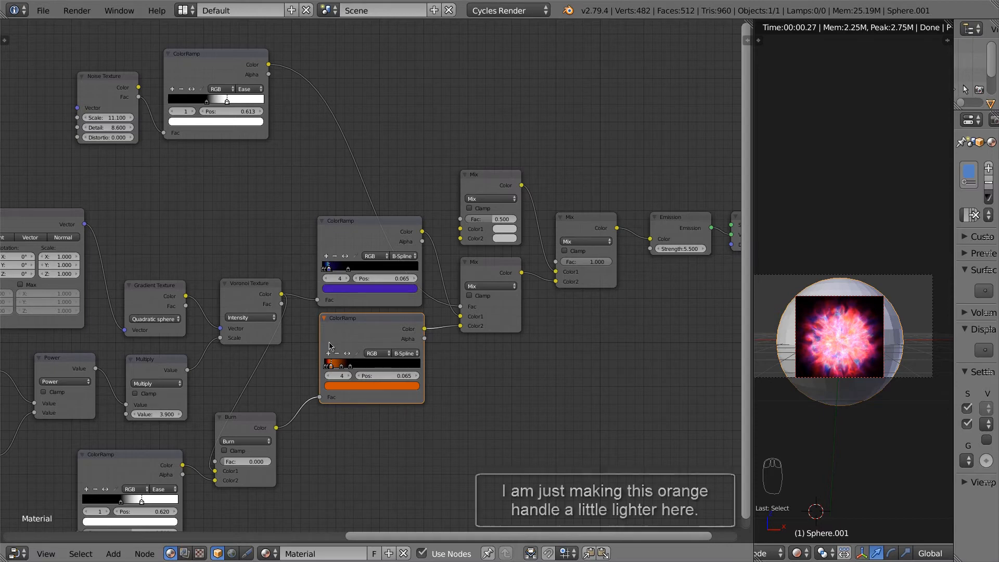
Step: Change the lower ramp's orange stop to a lighter, brighter vivid orange
scroll(352, 385, up, 1)
click(355, 390)
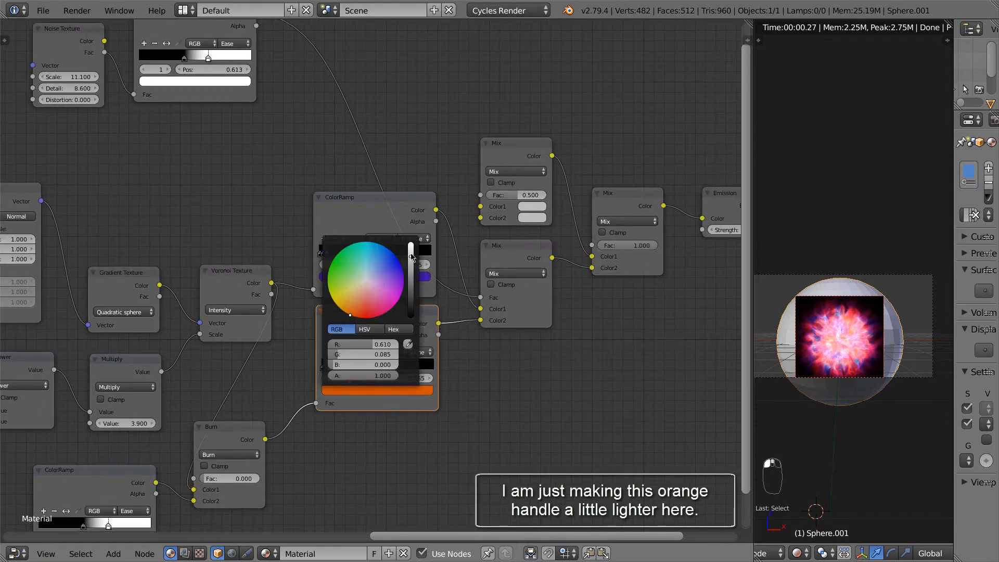
drag(411, 256, 410, 243)
click(350, 311)
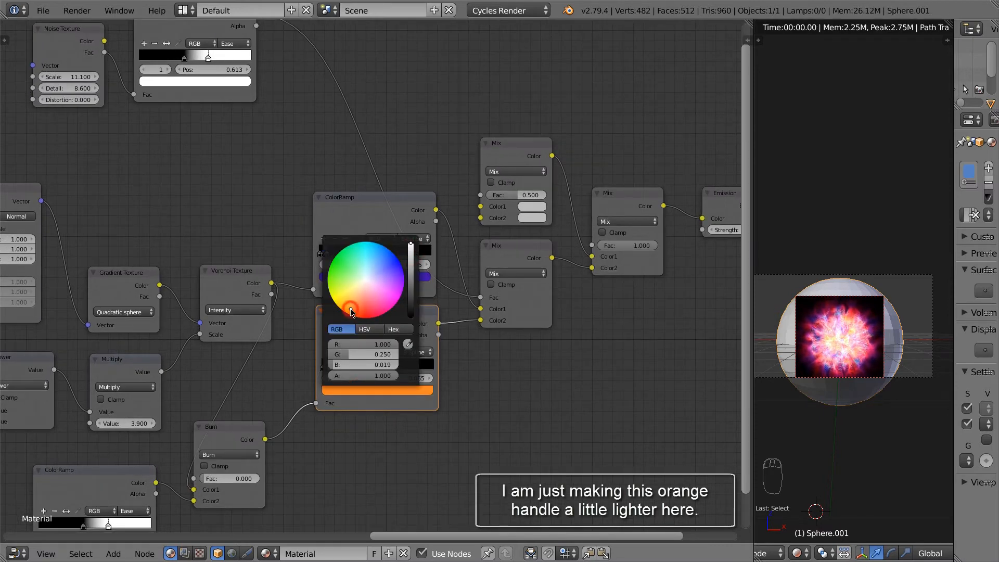
click(354, 306)
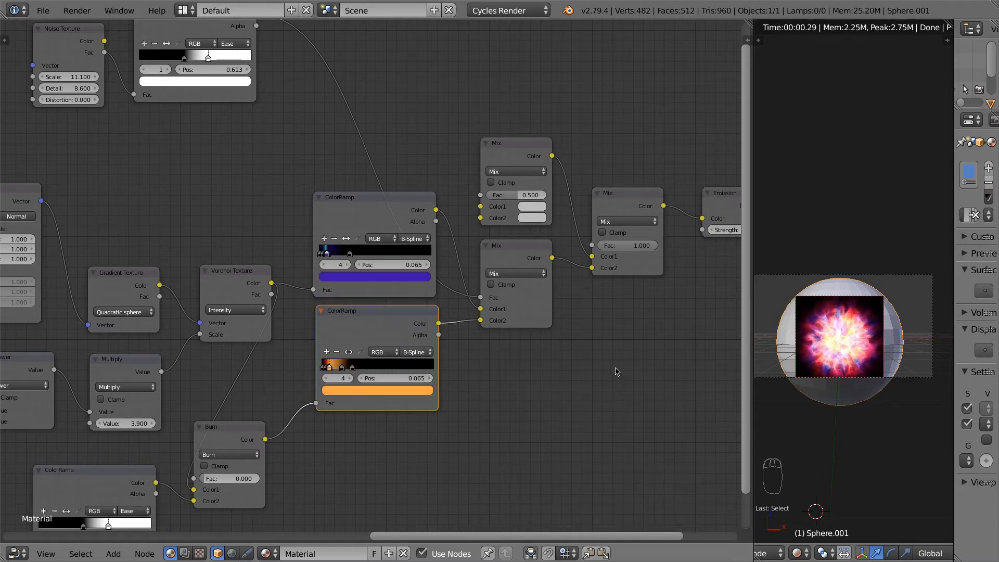
middle_drag(616, 372, 591, 436)
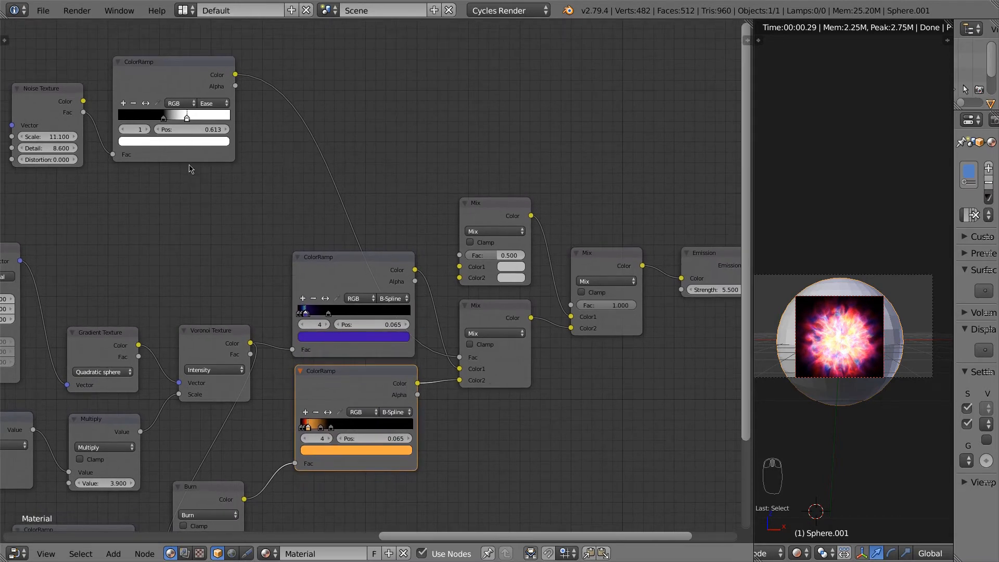
middle_drag(225, 201, 264, 228)
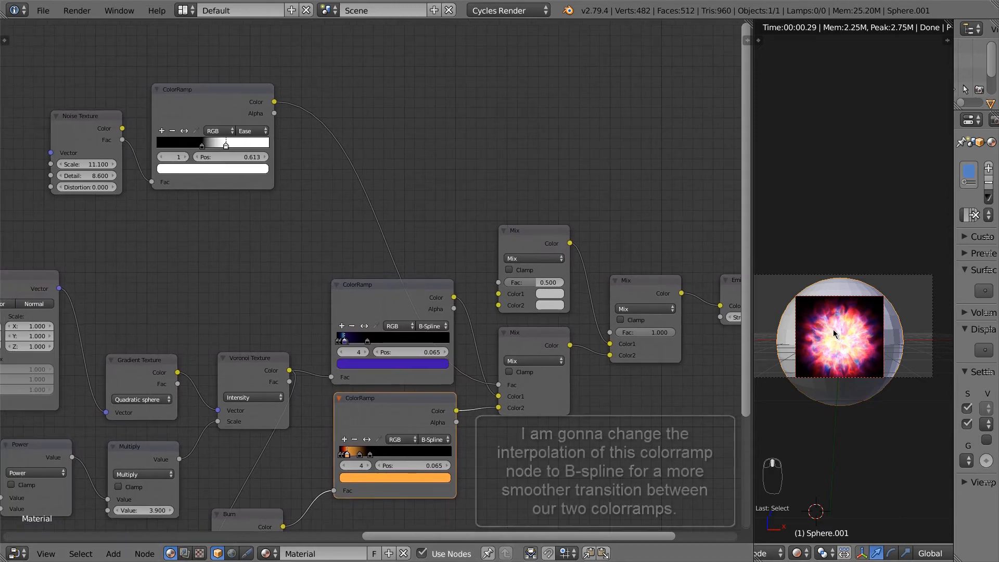
Step: Switch the top ColorRamp to B-Spline interpolation and slide its black stop to 0.423
click(249, 131)
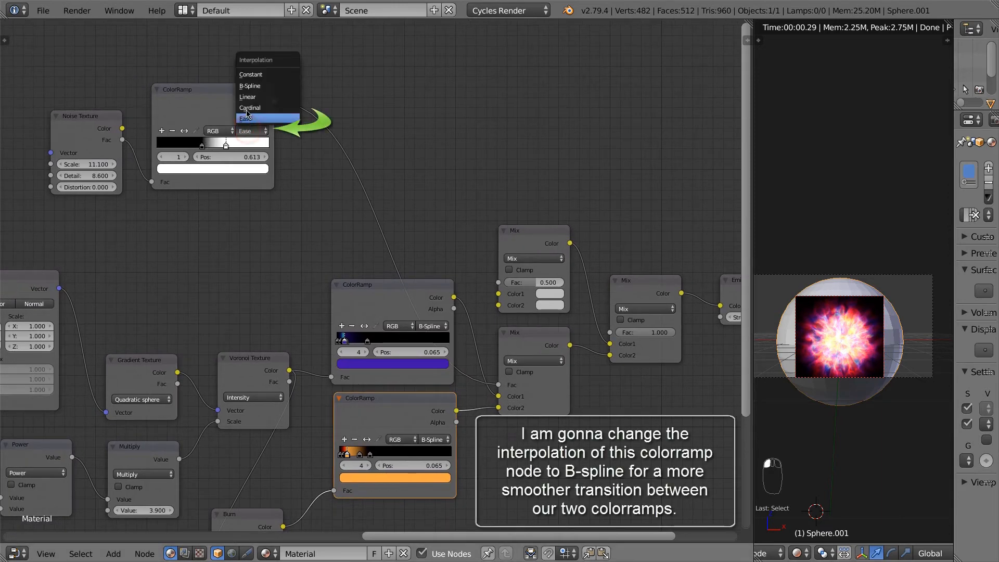
click(194, 95)
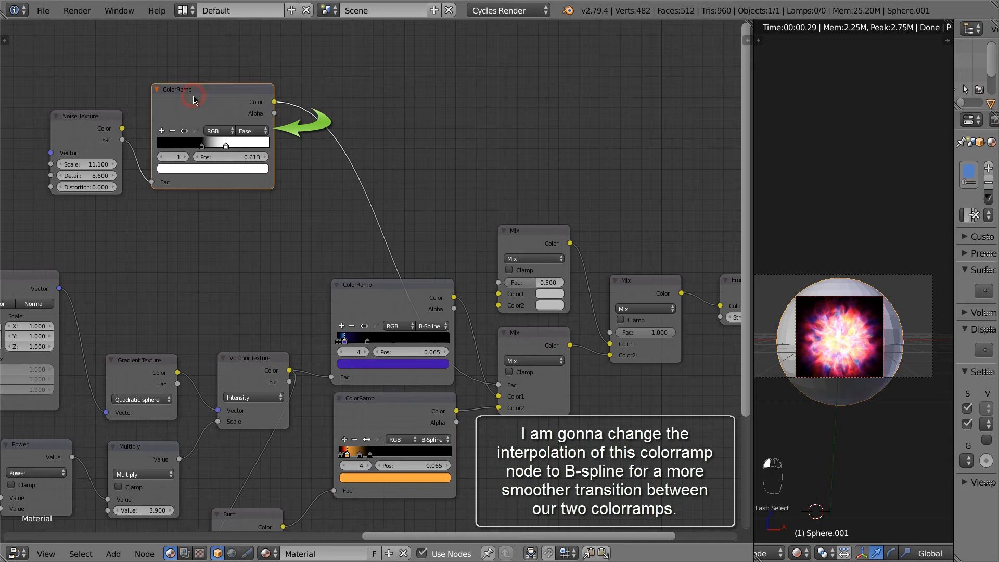
click(251, 131)
click(253, 86)
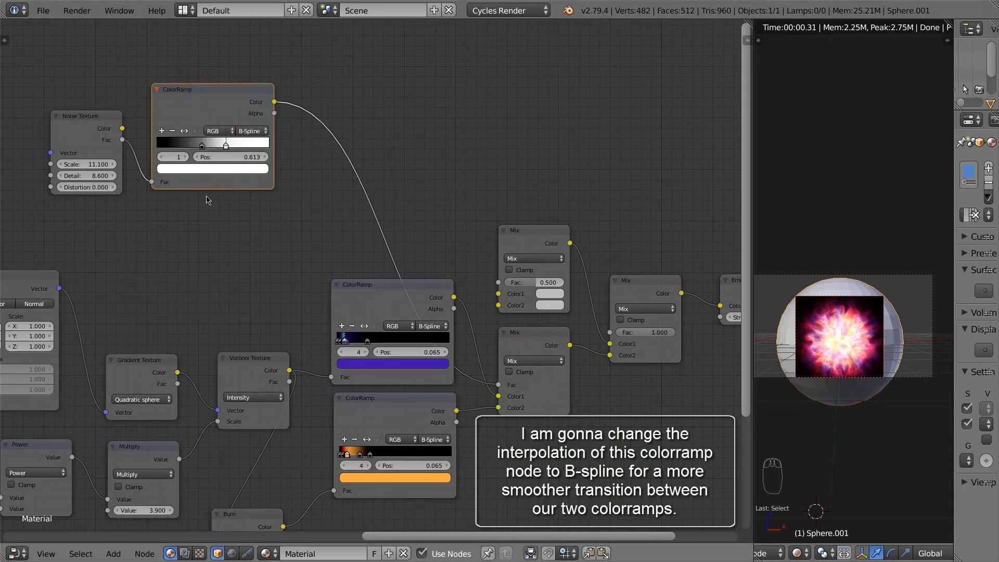
drag(203, 148, 202, 149)
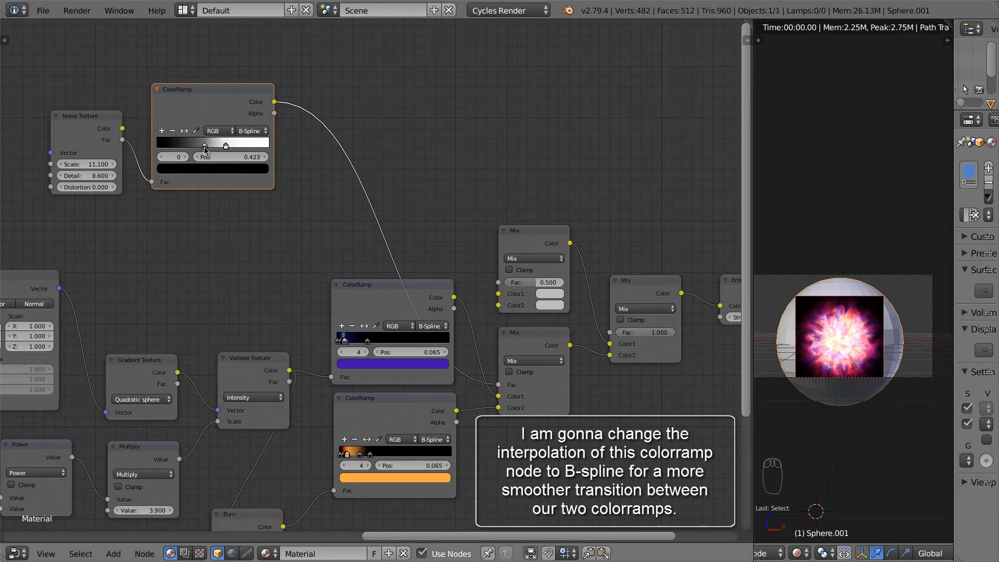
middle_drag(404, 408, 416, 392)
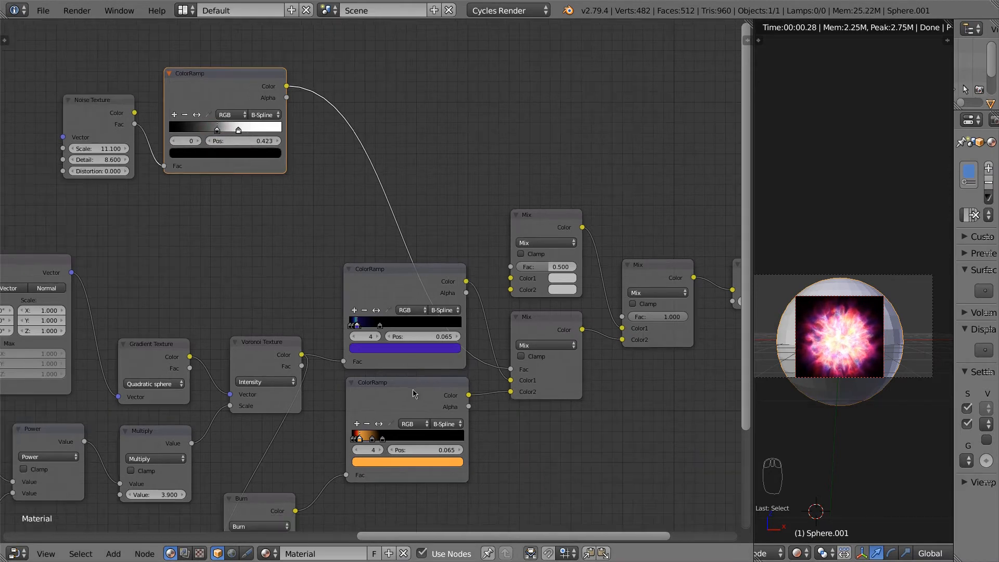
Step: Lighten the green stop of the lower ColorRamp
click(414, 394)
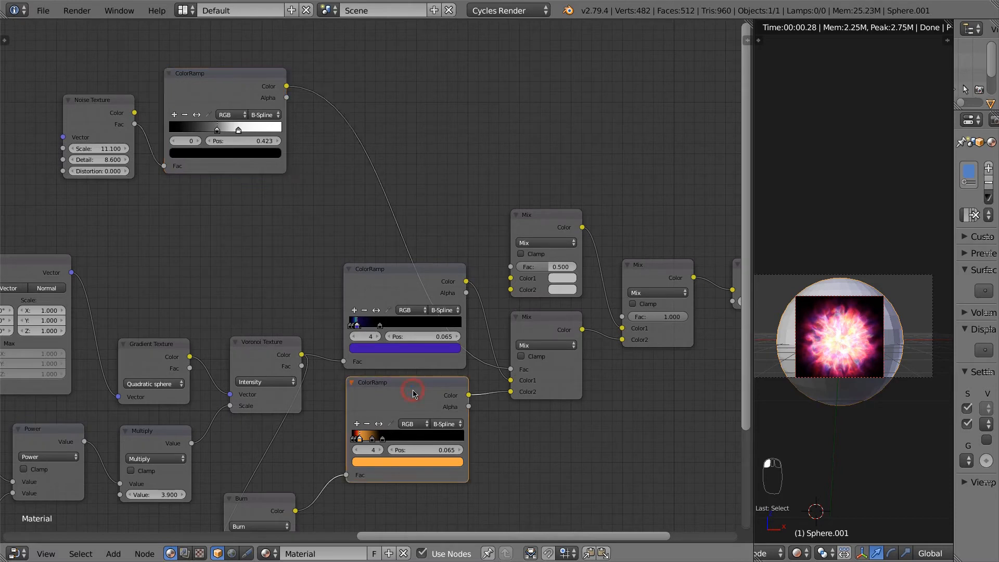
click(356, 450)
click(356, 450)
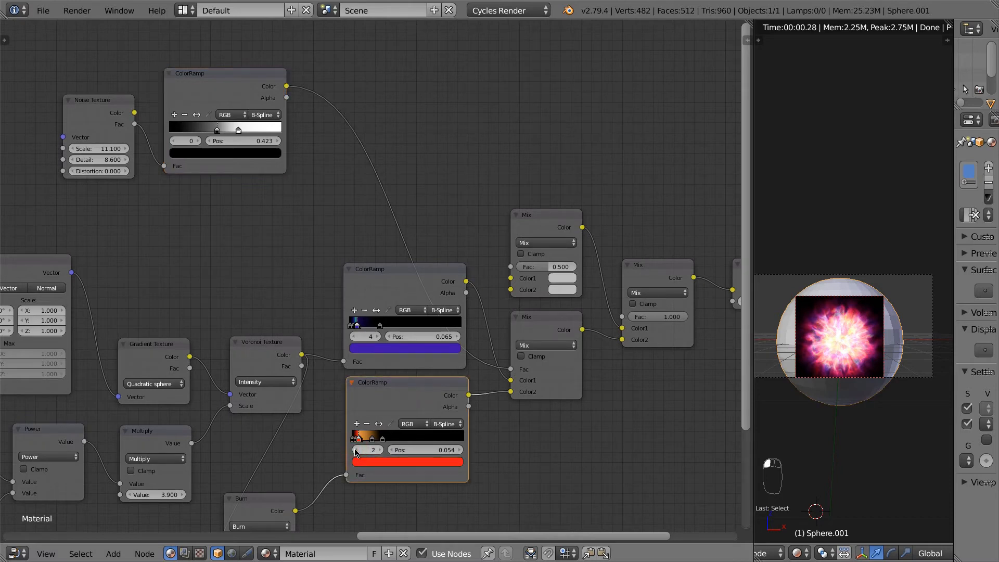
click(379, 451)
click(393, 463)
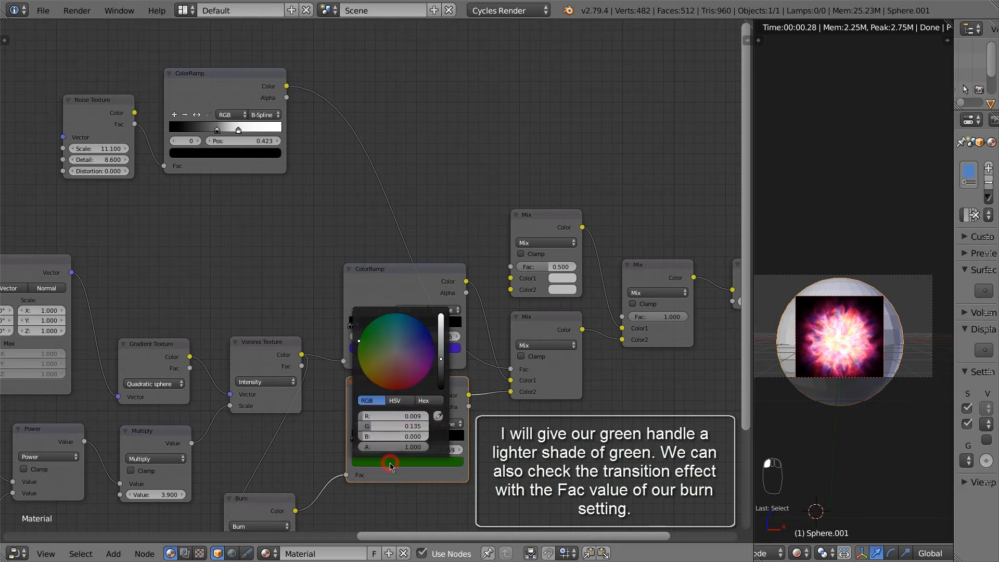
drag(440, 362, 443, 334)
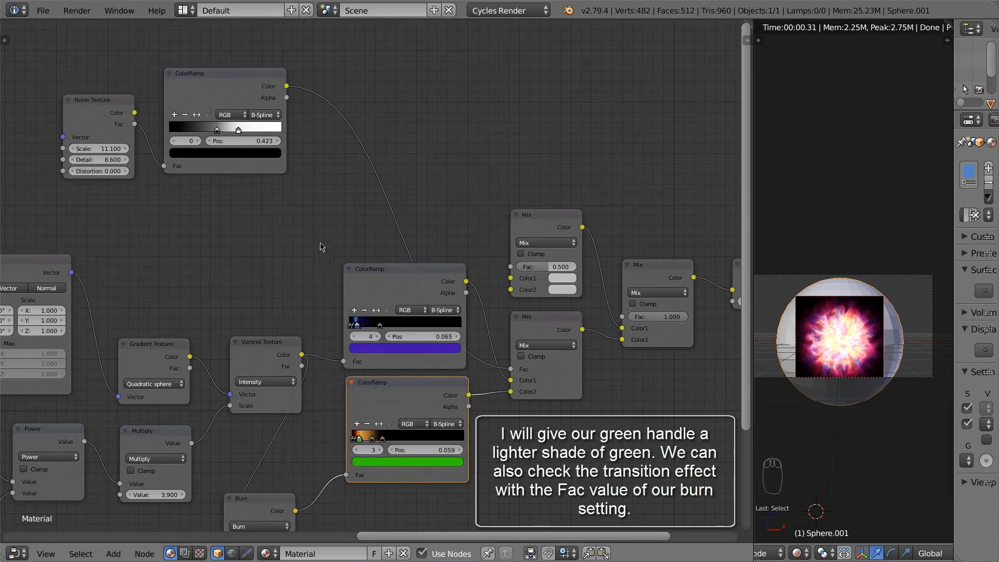
Step: Move the Burn node up-right and set its Fac to about 0.072
middle_drag(541, 419, 509, 427)
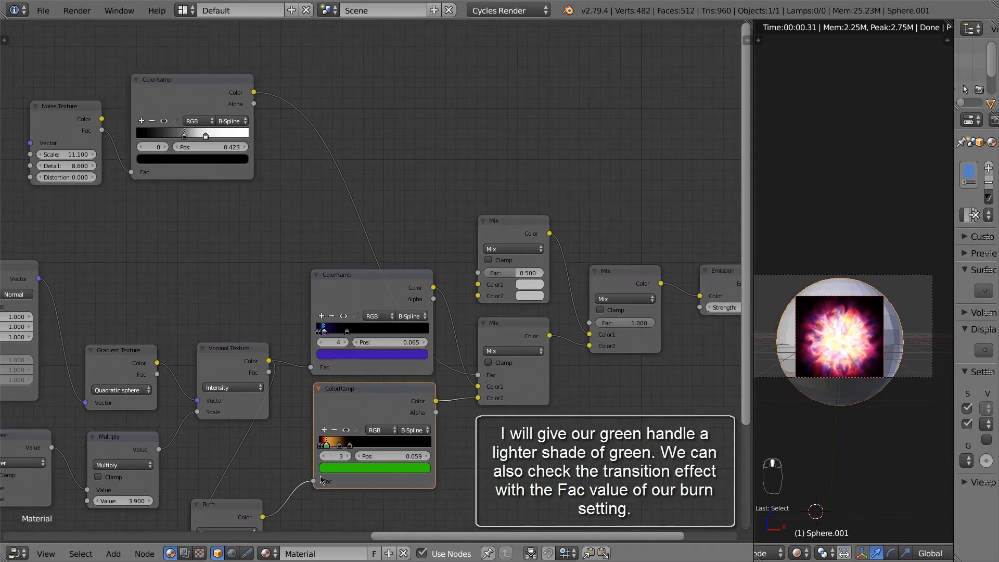
middle_drag(305, 470, 335, 303)
drag(250, 372, 260, 367)
drag(262, 410, 299, 417)
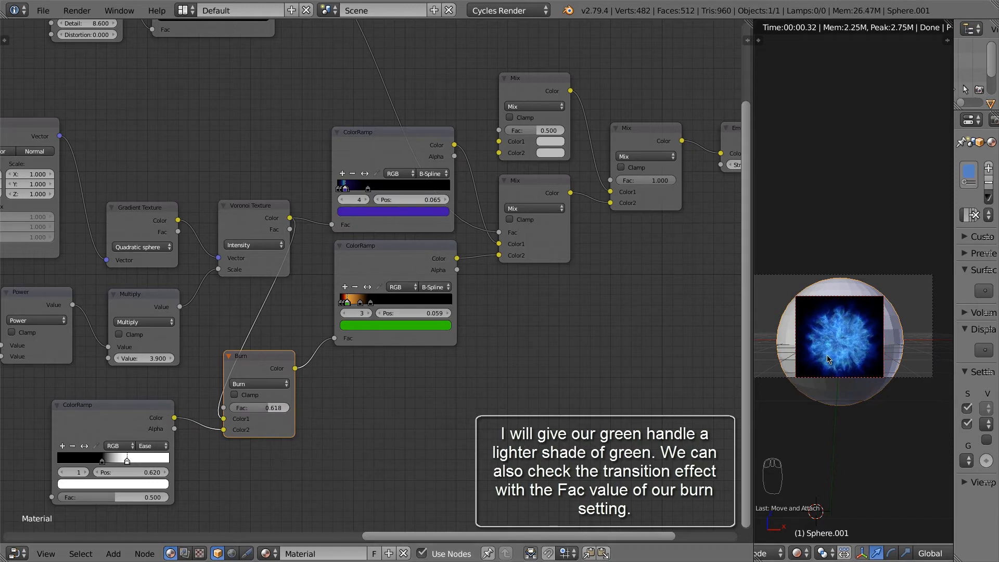
drag(272, 411, 240, 402)
scroll(848, 344, up, 2)
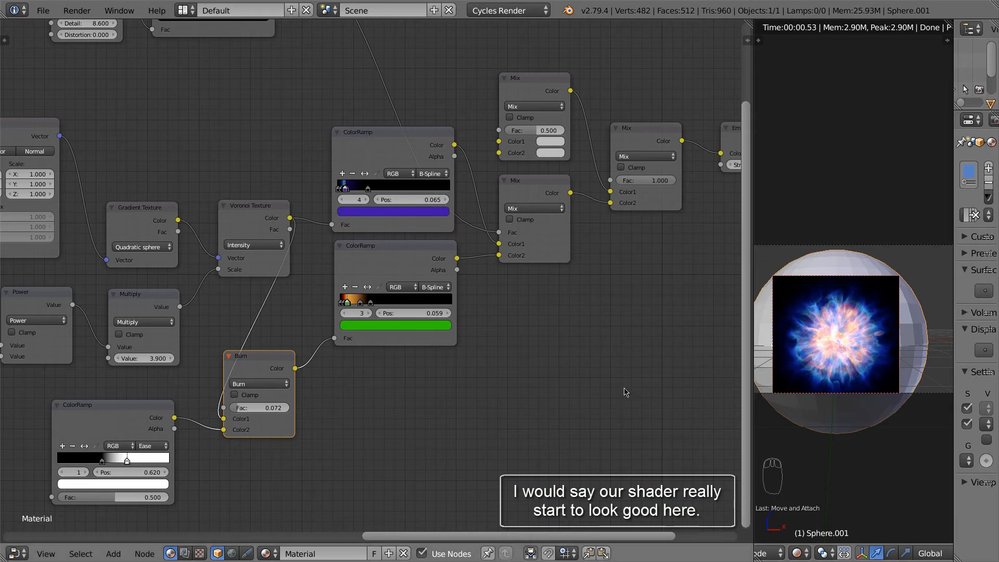
drag(246, 411, 247, 411)
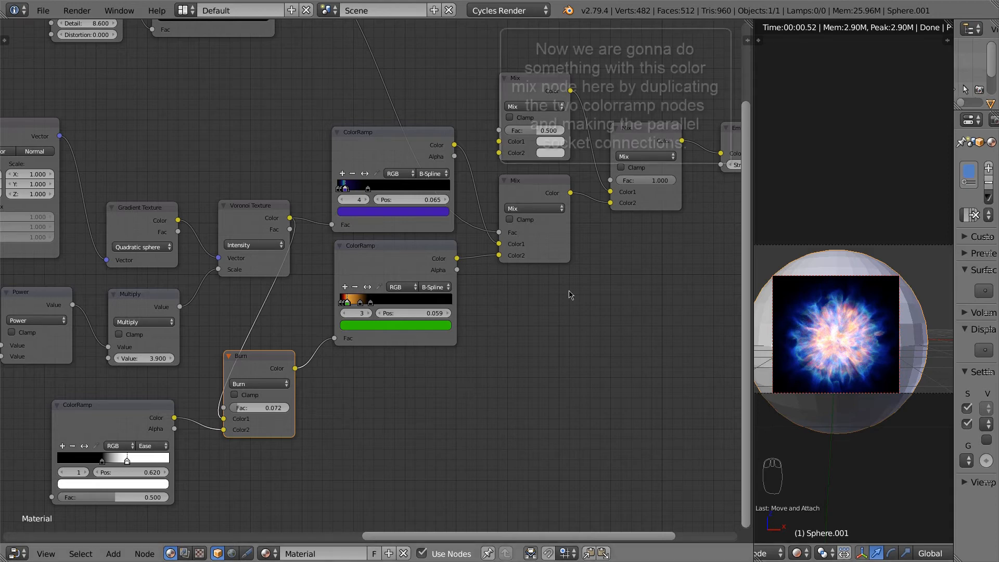
Step: Duplicate the purple and green ColorRamps with Shift+D and place the copies above
scroll(571, 292, down, 3)
middle_drag(571, 292, 523, 358)
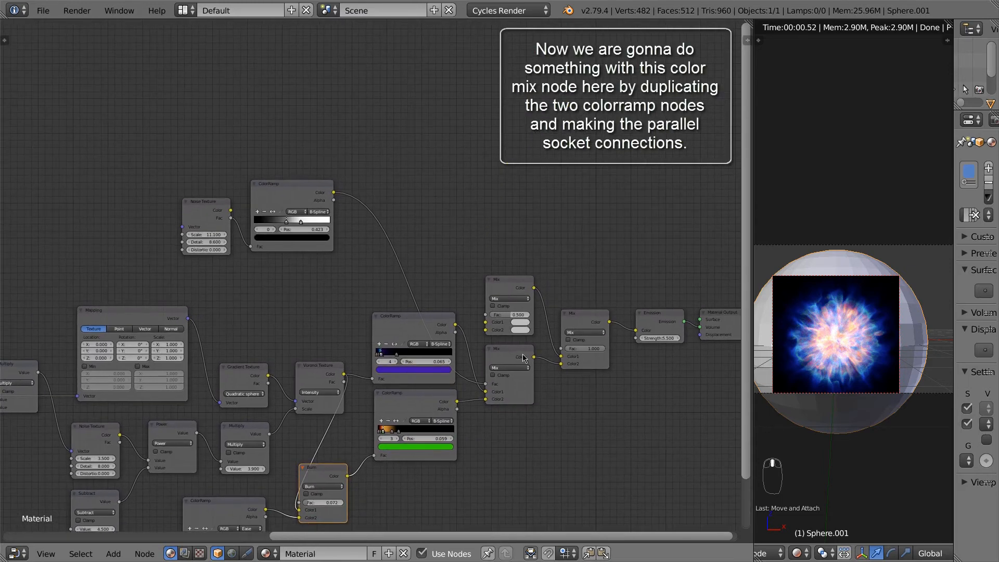
click(508, 281)
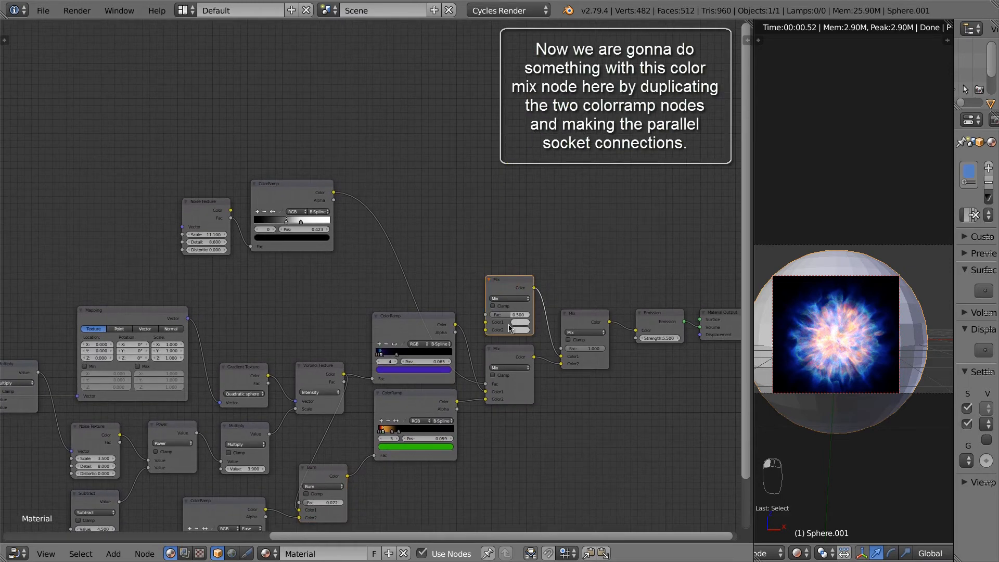
click(402, 327)
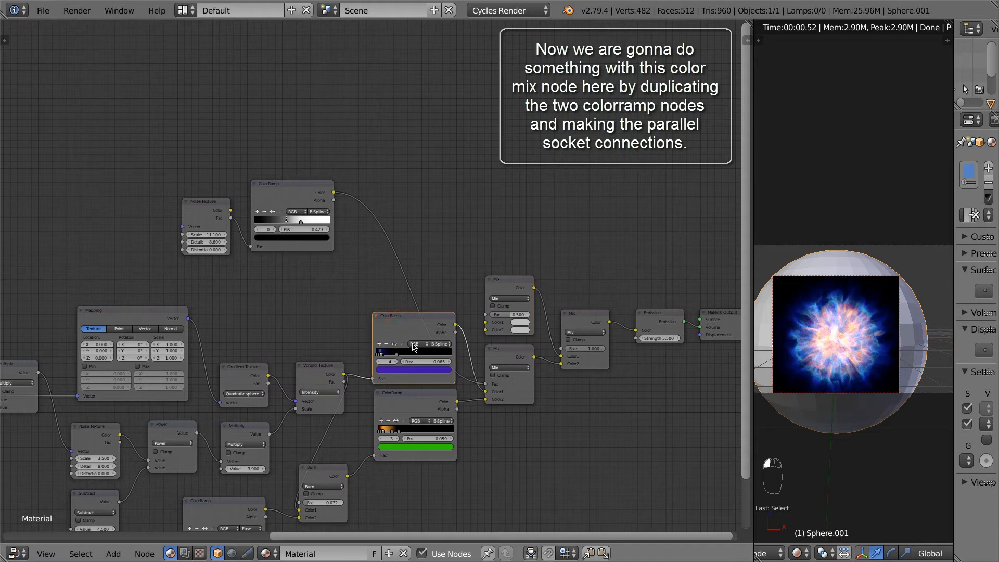
shift+click(416, 409)
key(shift+d)
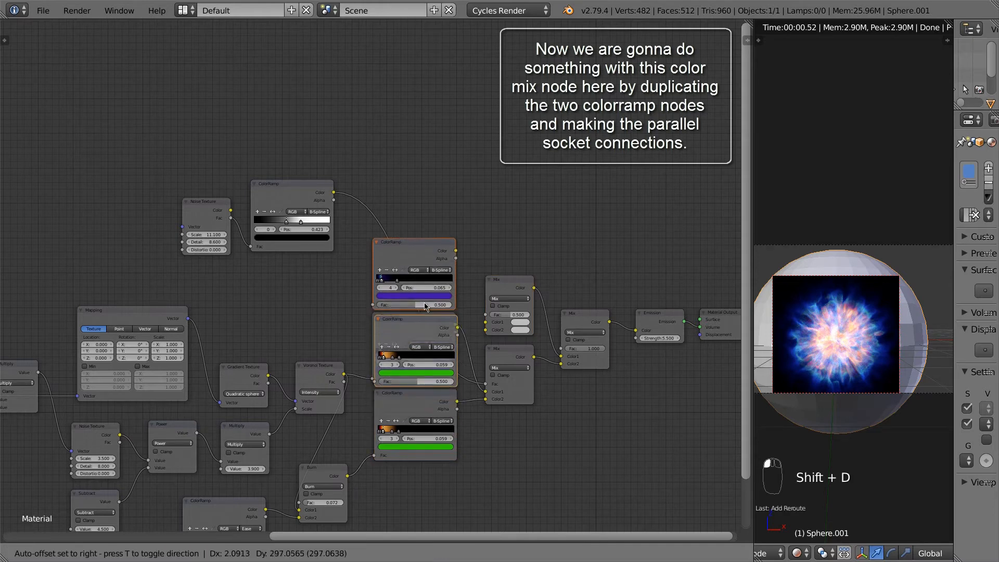
click(424, 251)
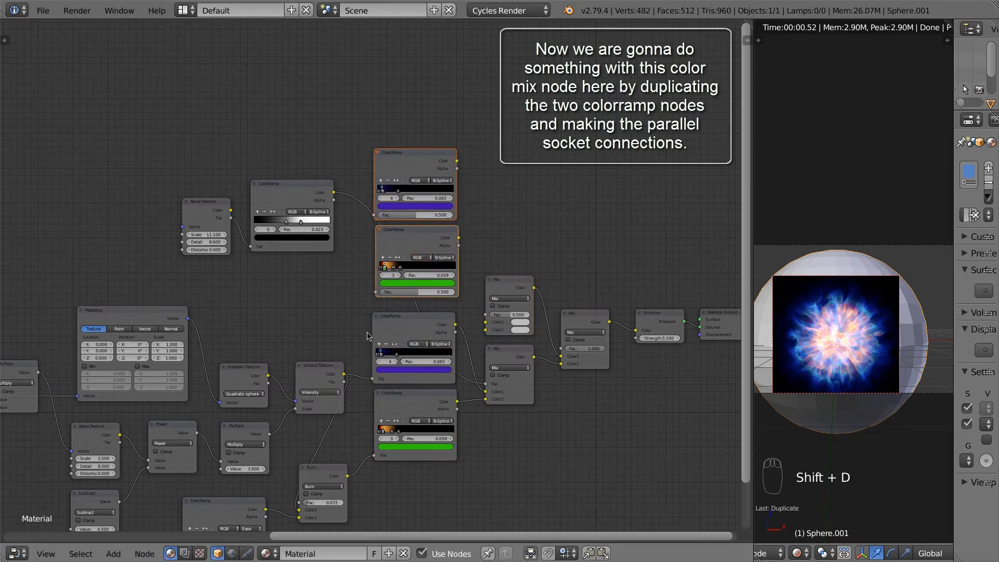
Step: Link Voronoi and Burn to the copies' Fac, and their colours to top Mix Color1/Color2
drag(344, 375, 374, 215)
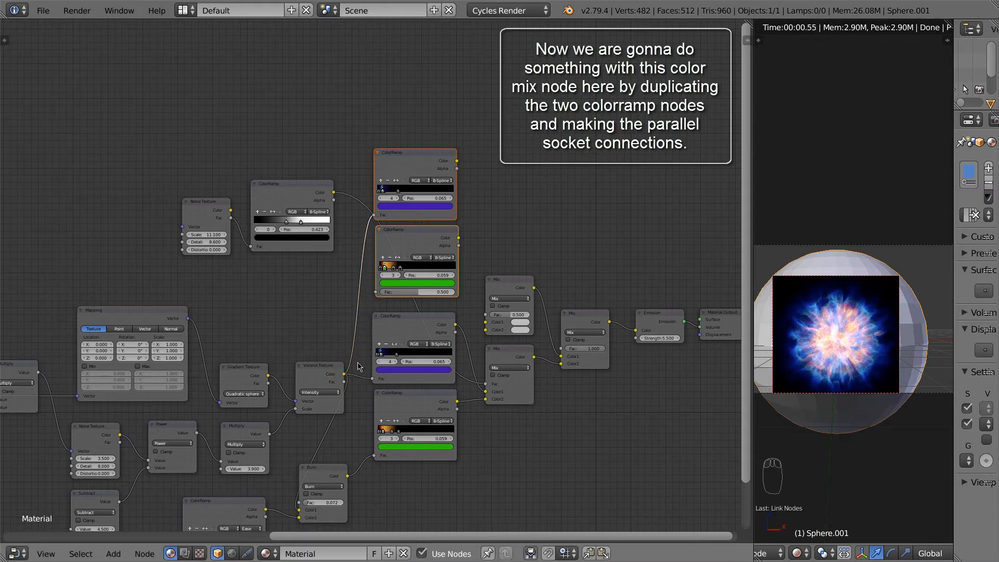
middle_drag(353, 408, 358, 375)
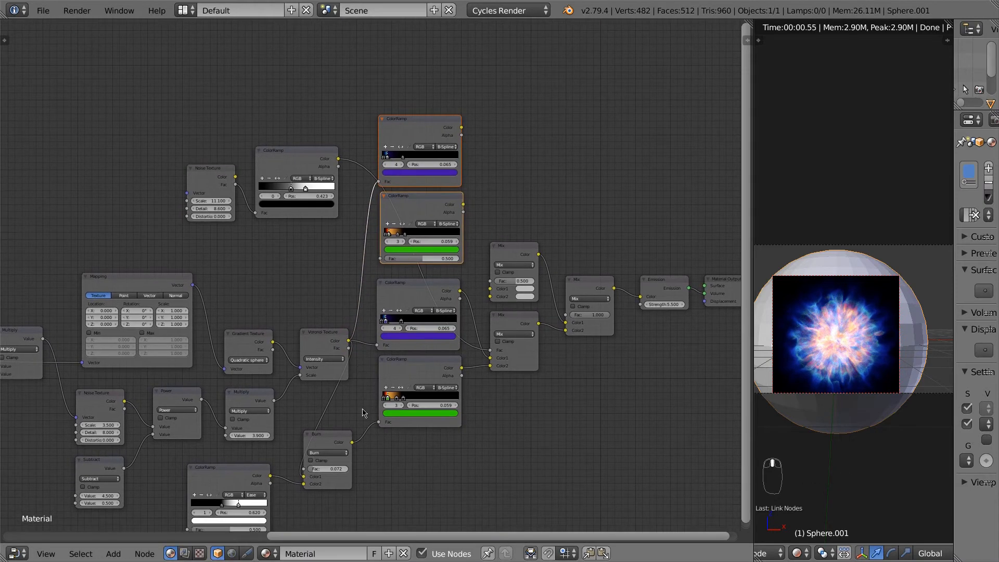
drag(353, 444, 380, 259)
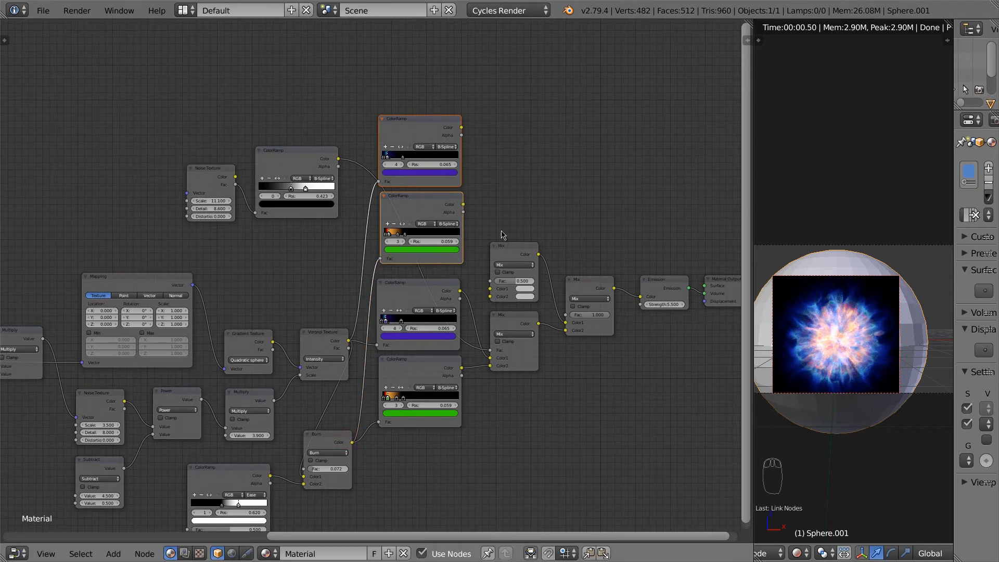
middle_drag(501, 235, 448, 291)
drag(411, 265, 437, 354)
drag(409, 185, 437, 345)
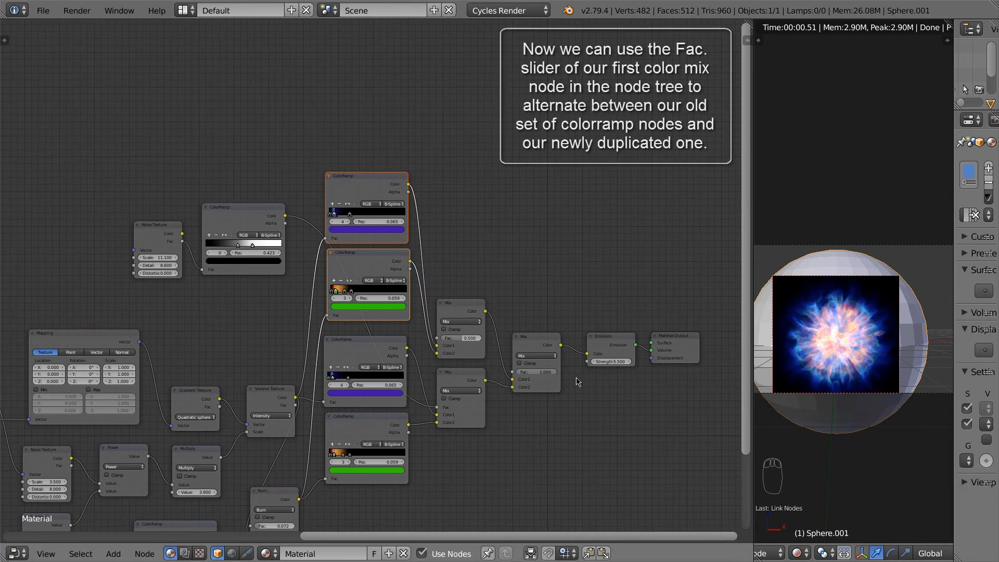
Step: Set the final Mix Fac to 0 and link the noise ColorRamp's Color to the top Mix Fac
drag(547, 373, 506, 374)
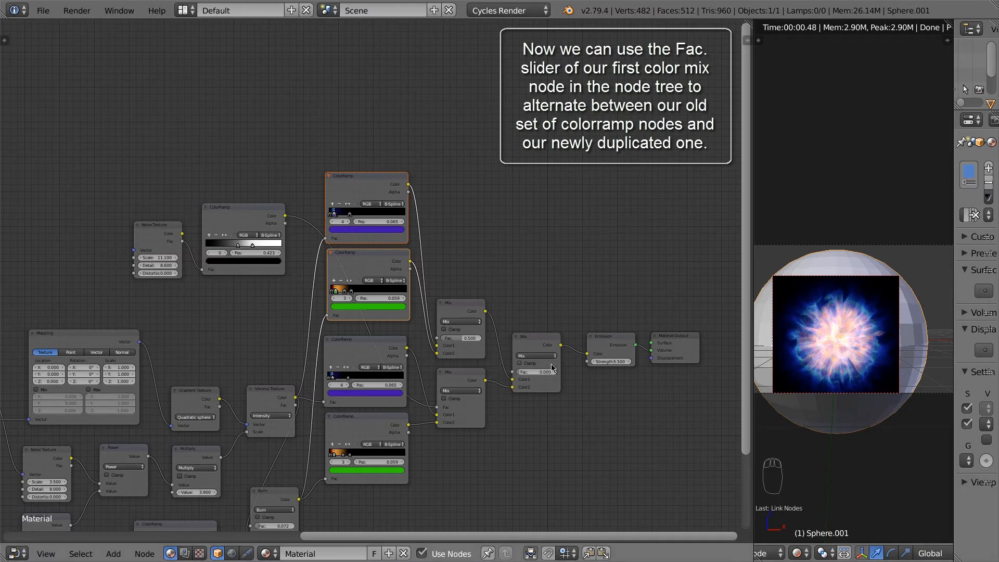
mouse_move(539, 373)
mouse_down()
mouse_move(603, 378)
mouse_move(530, 375)
mouse_up()
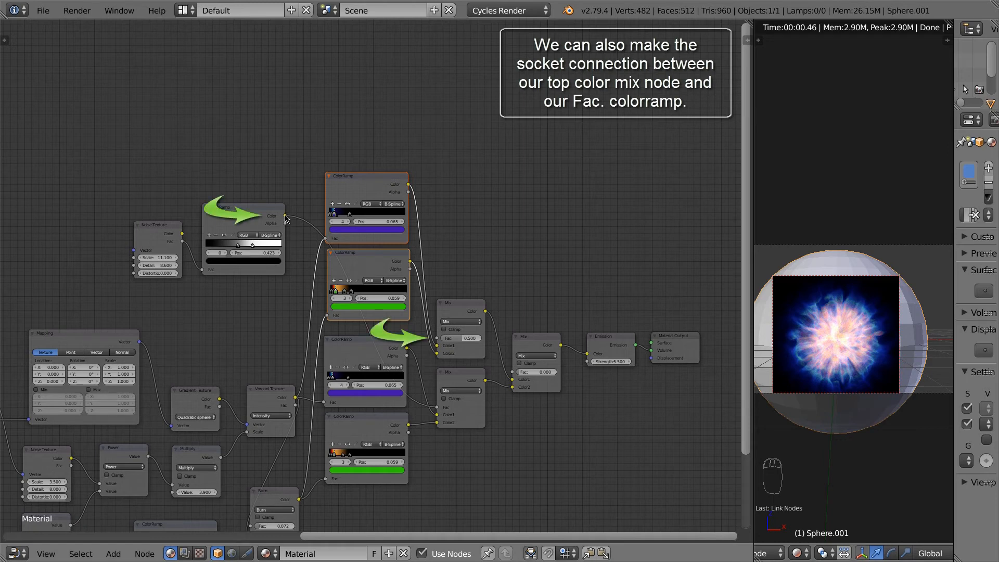
drag(286, 219, 446, 345)
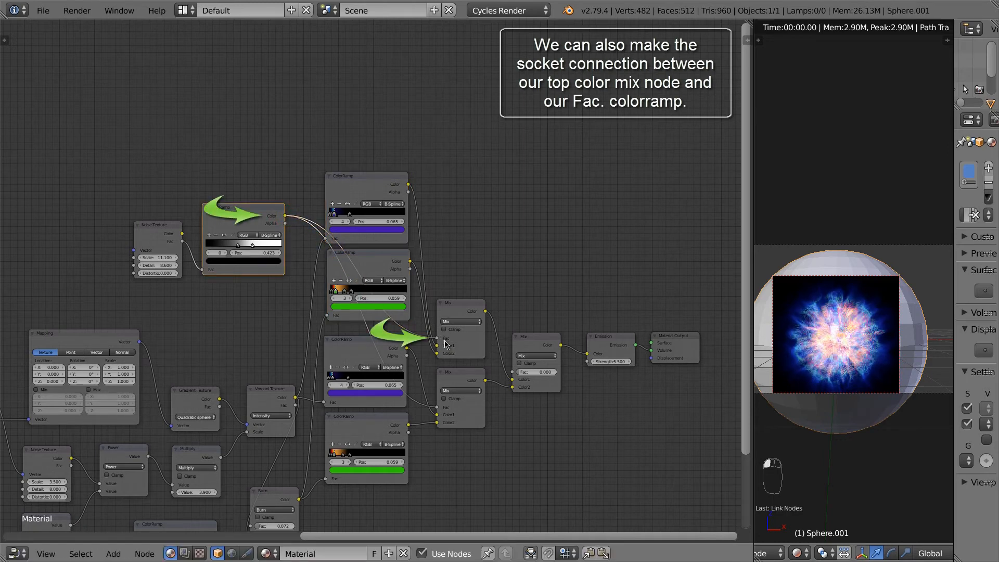
Step: Change the top ramp's purple stop to yellow
scroll(449, 320, up, 2)
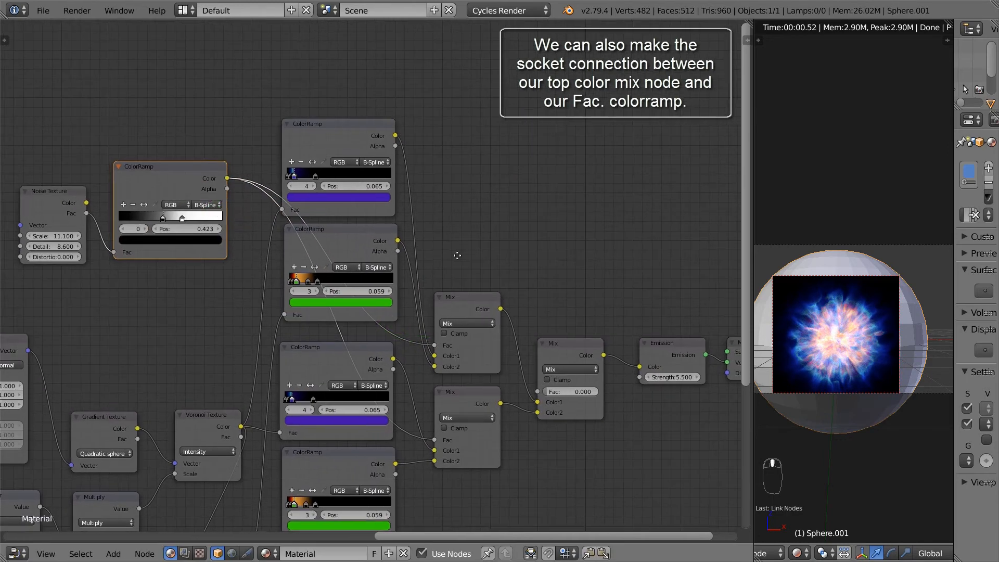
scroll(399, 257, up, 3)
middle_drag(555, 316, 506, 303)
scroll(305, 229, up, 1)
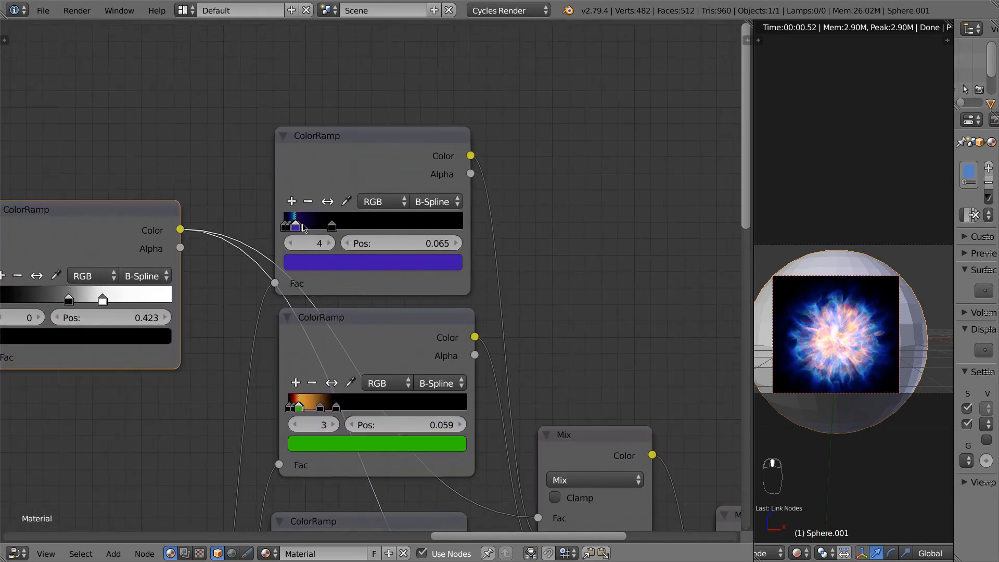
scroll(342, 266, down, 1)
click(346, 263)
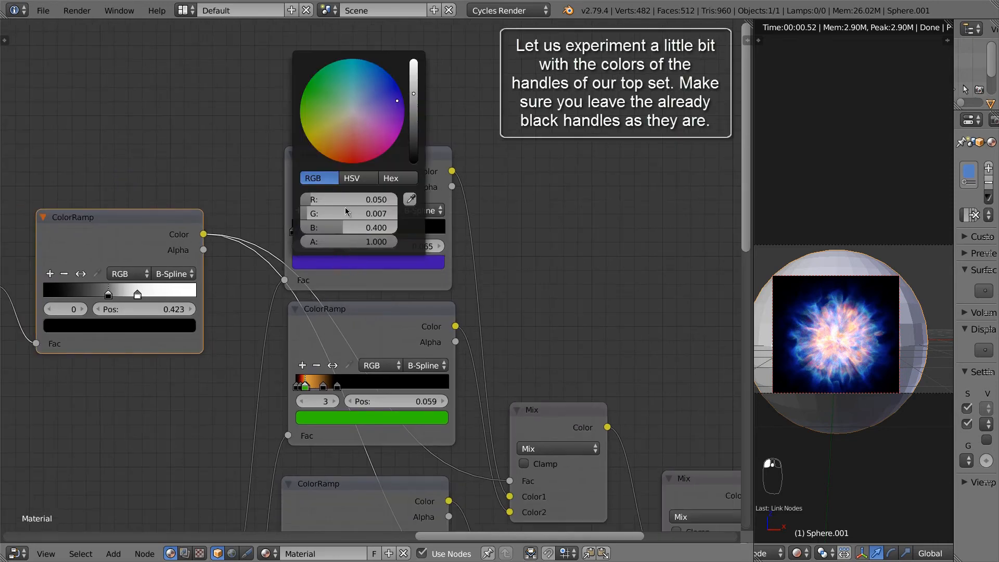
click(312, 143)
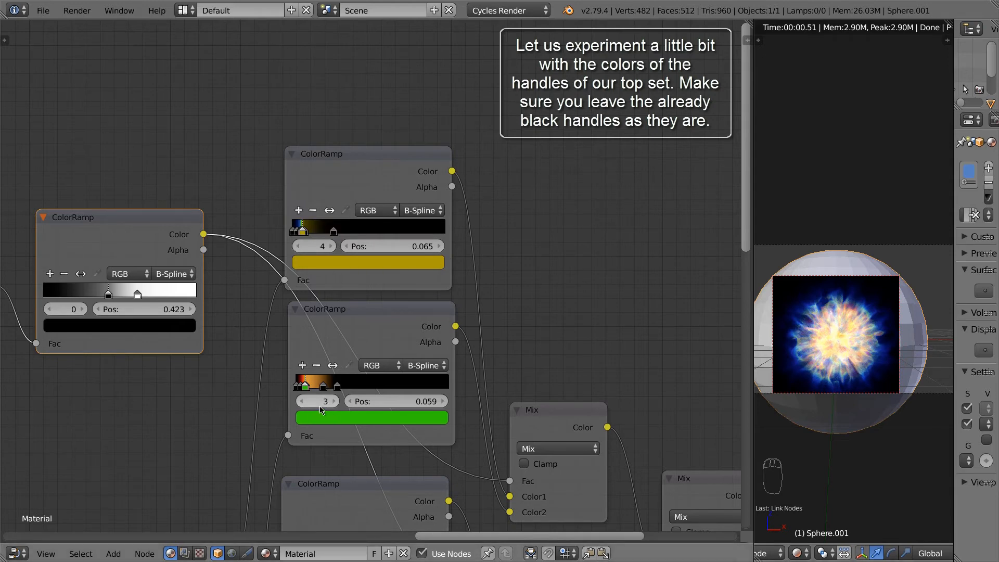
Step: Recolour the lower ramp's red stop to cyan and its green stop to red
click(304, 401)
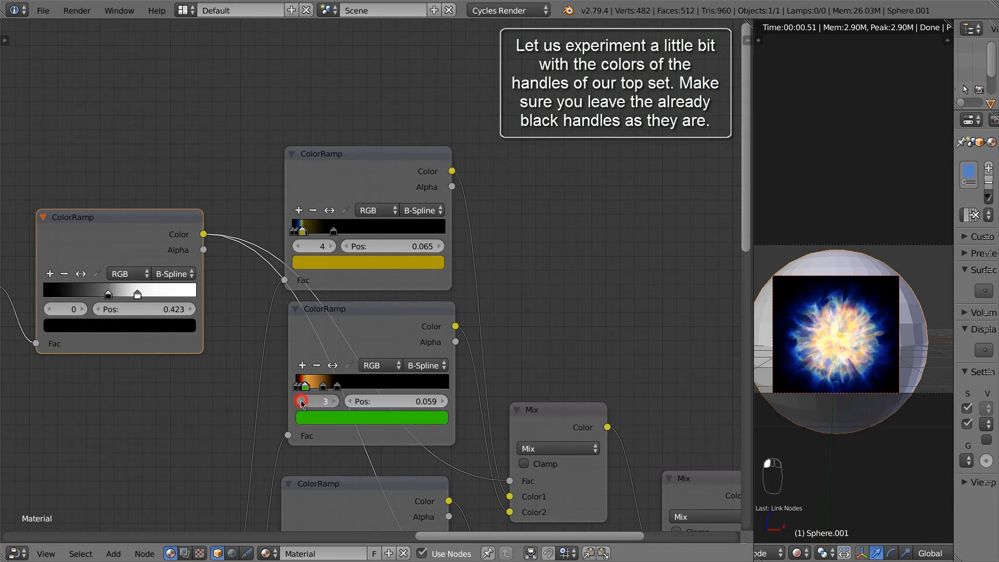
click(336, 419)
click(362, 230)
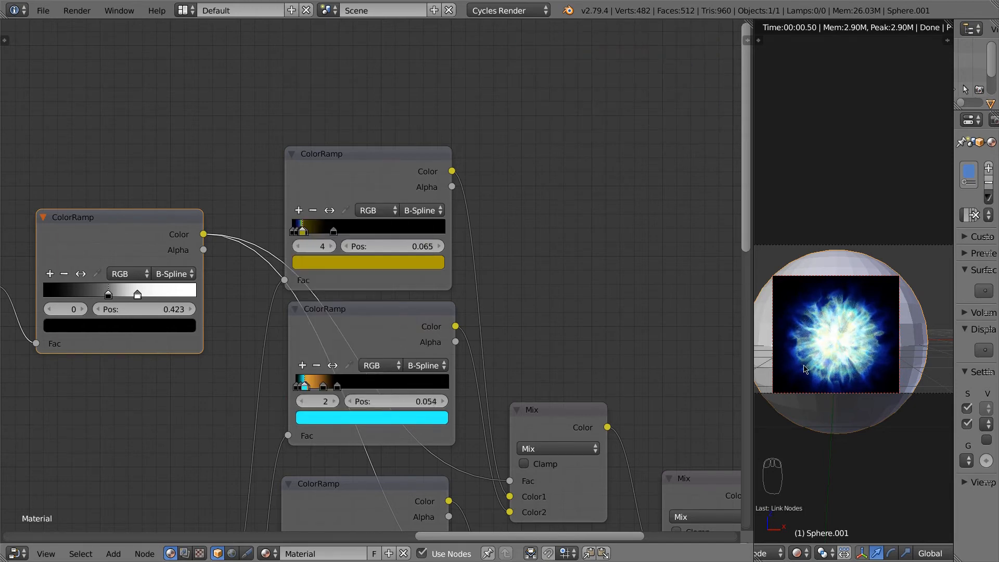
click(334, 402)
click(359, 422)
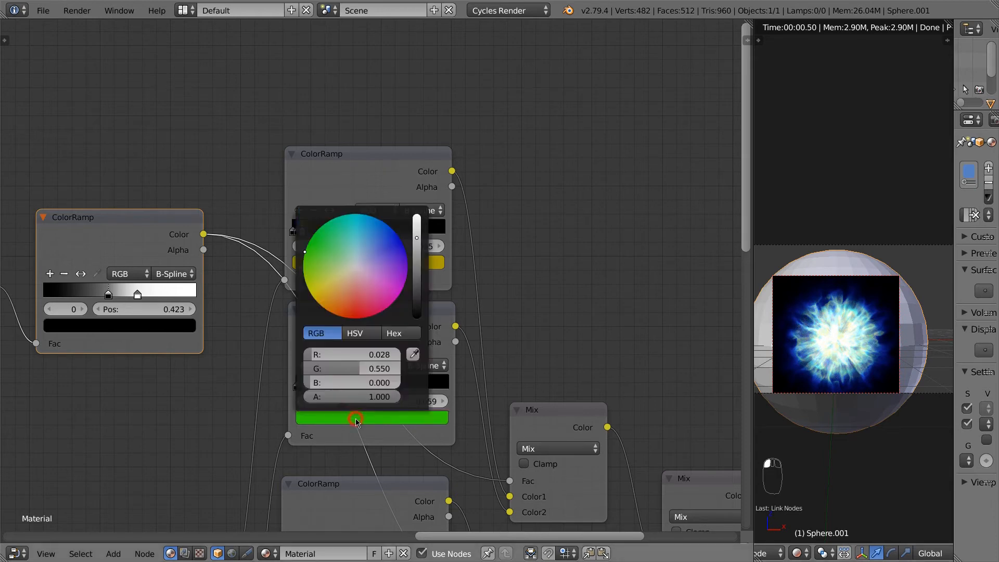
click(350, 316)
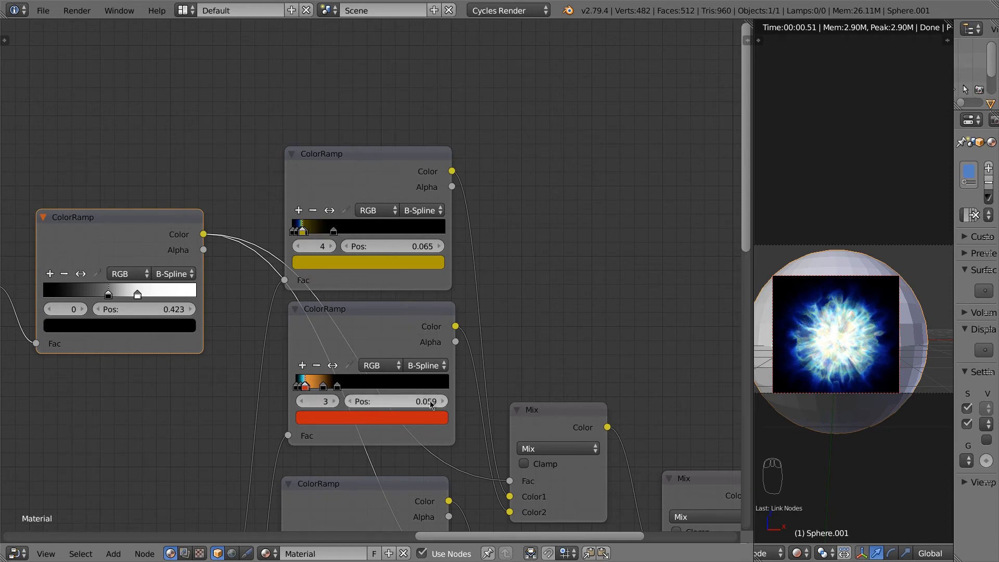
Step: Move the lower ramp's red stop to 0.056 and the cyan stop to 0.033
drag(426, 405, 423, 406)
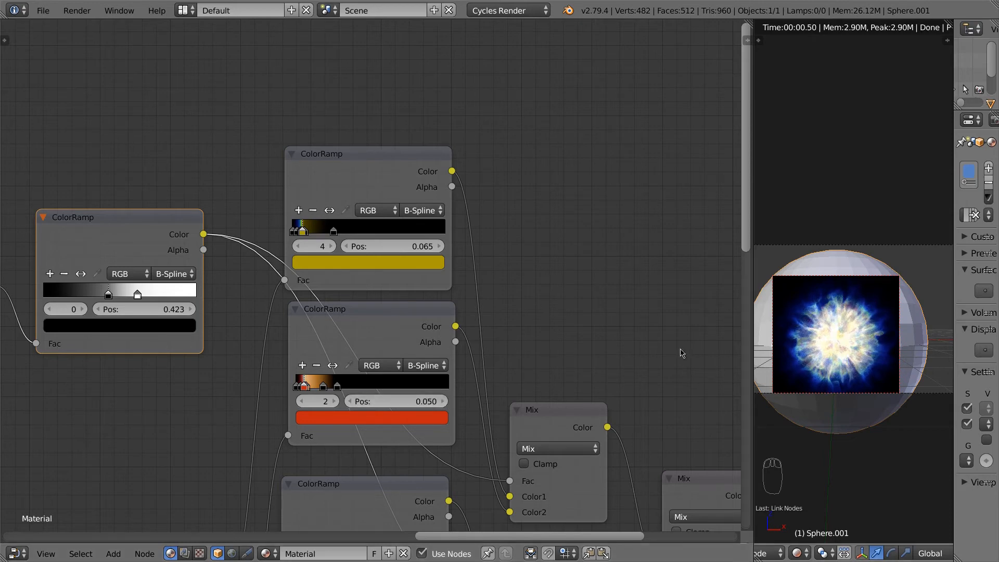
click(435, 403)
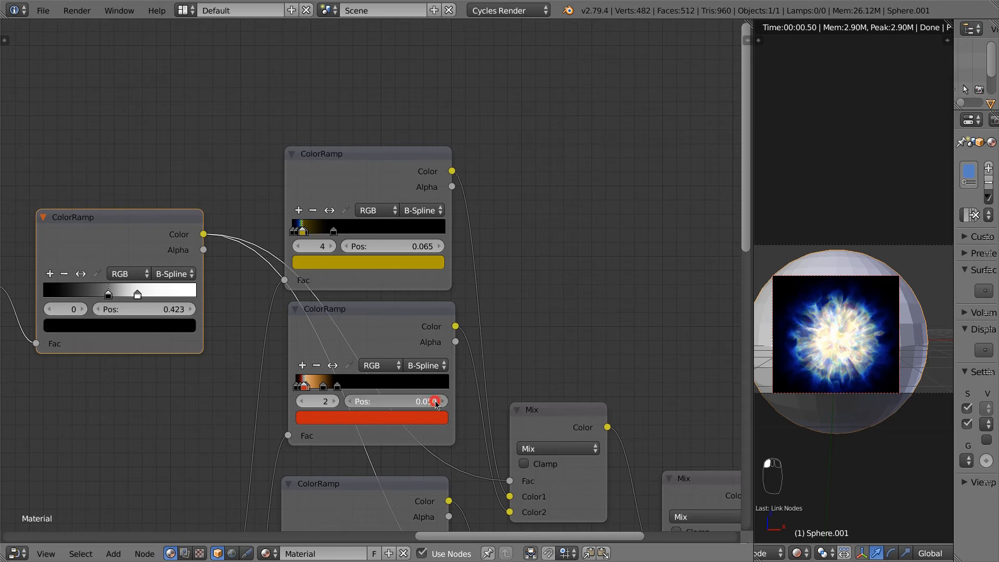
drag(439, 404, 443, 404)
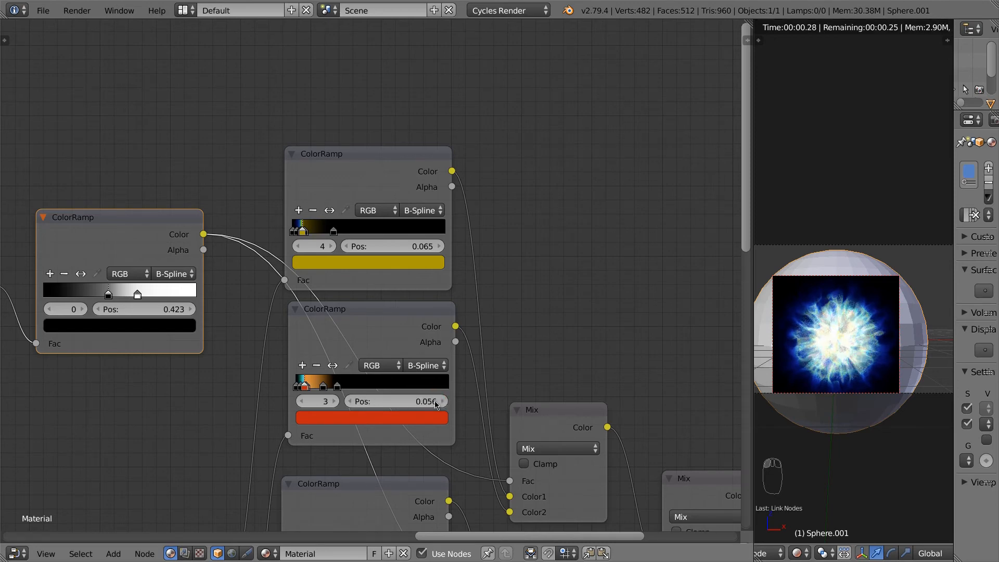
click(301, 404)
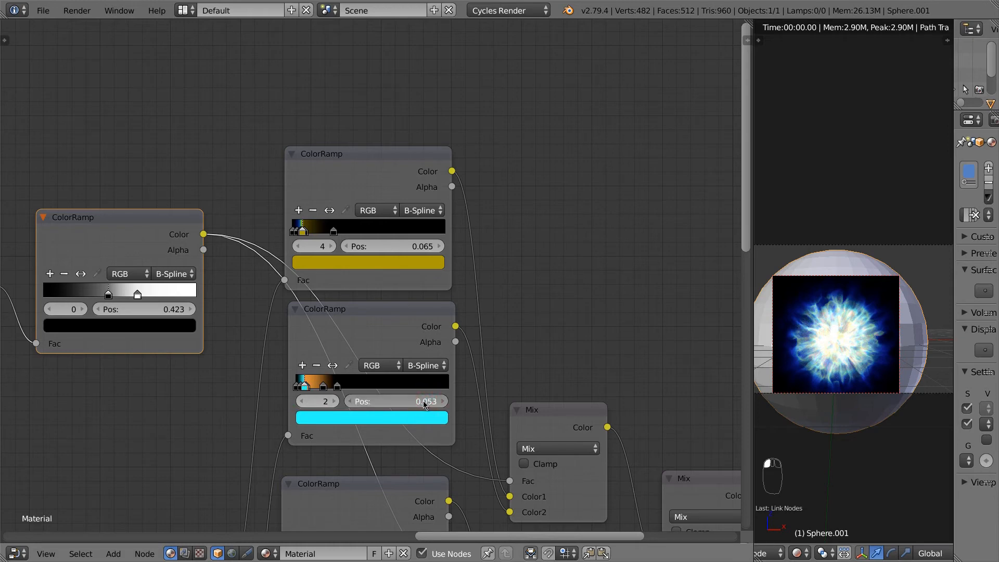
drag(425, 405, 421, 405)
drag(414, 403, 413, 402)
Step: Fine-tune the positions of the lower ramp's orange and red stops
click(333, 401)
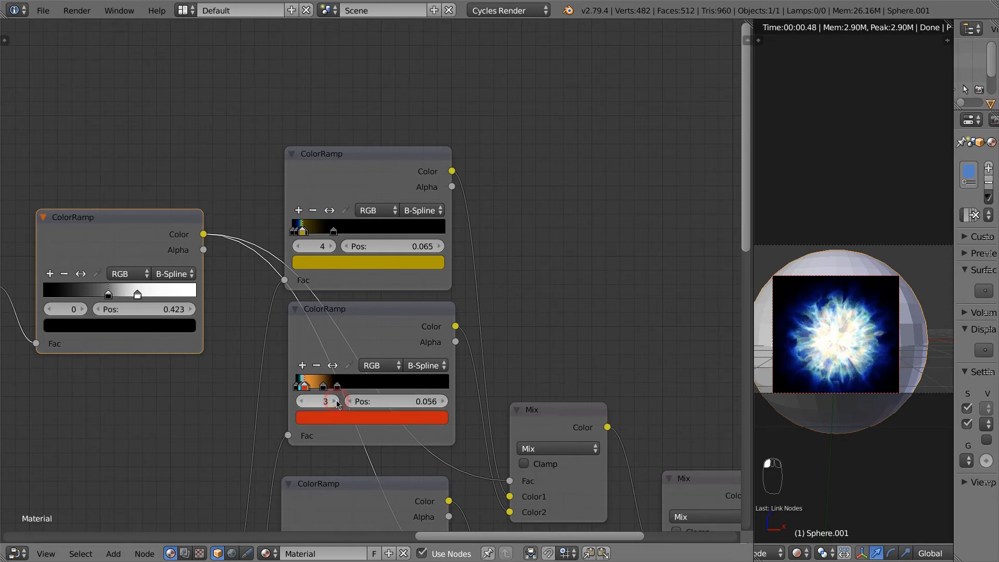
click(333, 401)
click(334, 401)
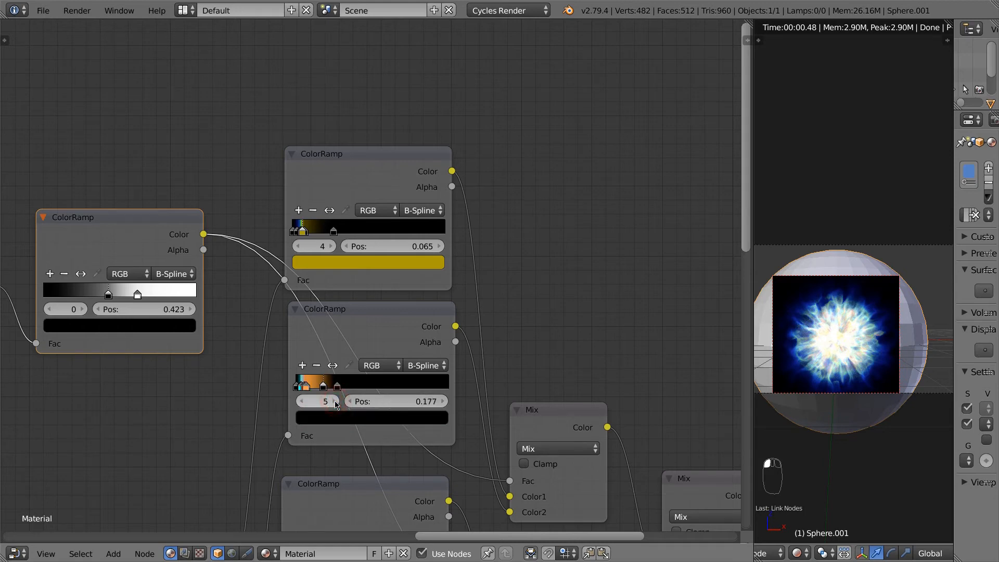
click(301, 402)
drag(424, 404, 435, 407)
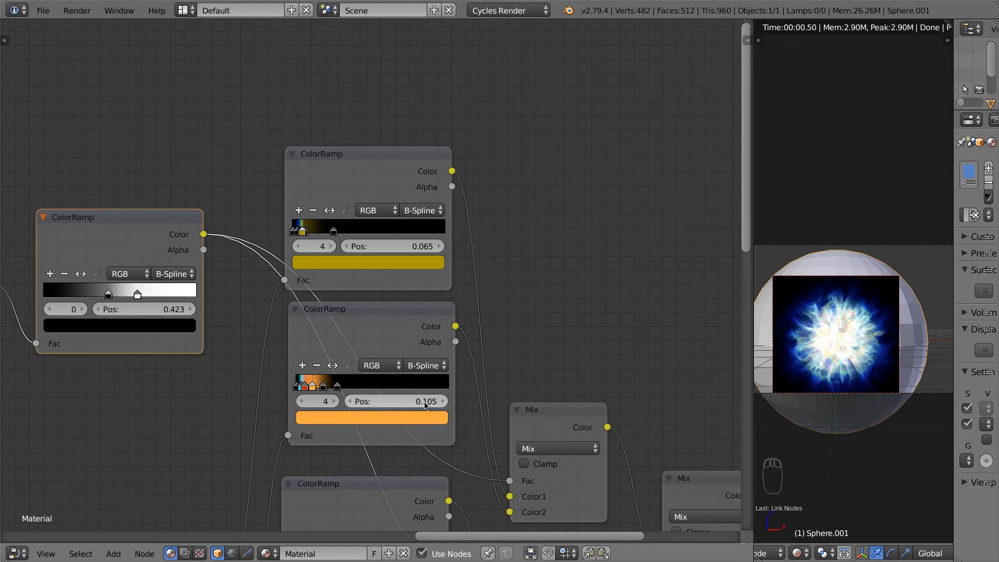
click(300, 407)
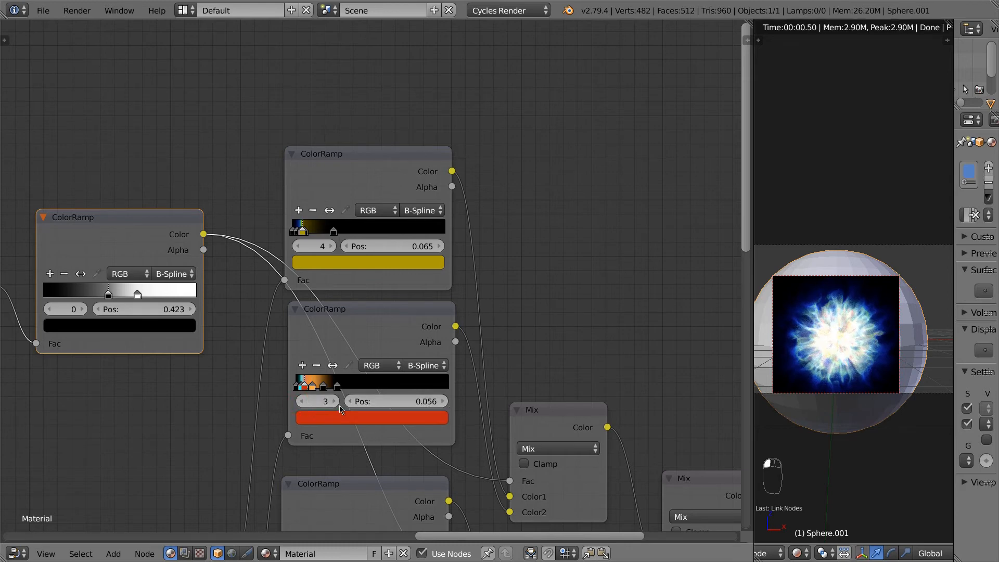
drag(425, 404, 444, 404)
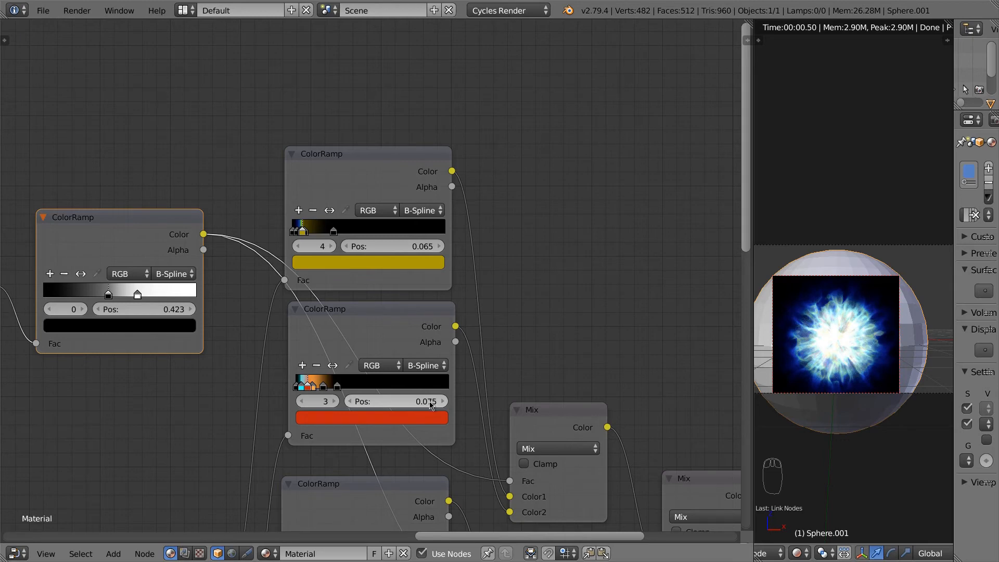
Step: Recolour the lower ramp's orange stop to magenta
click(334, 404)
click(372, 418)
click(417, 287)
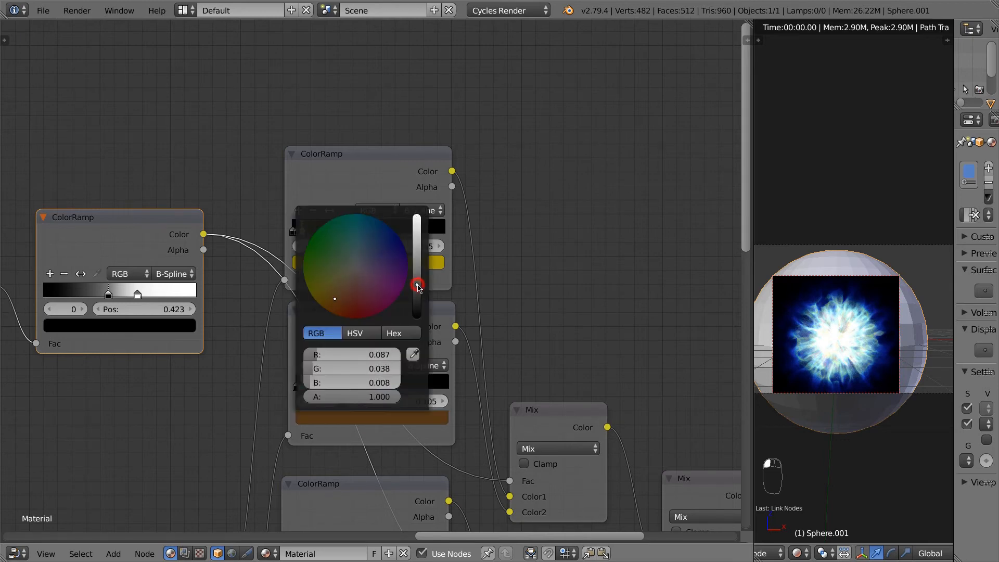
drag(423, 301, 424, 268)
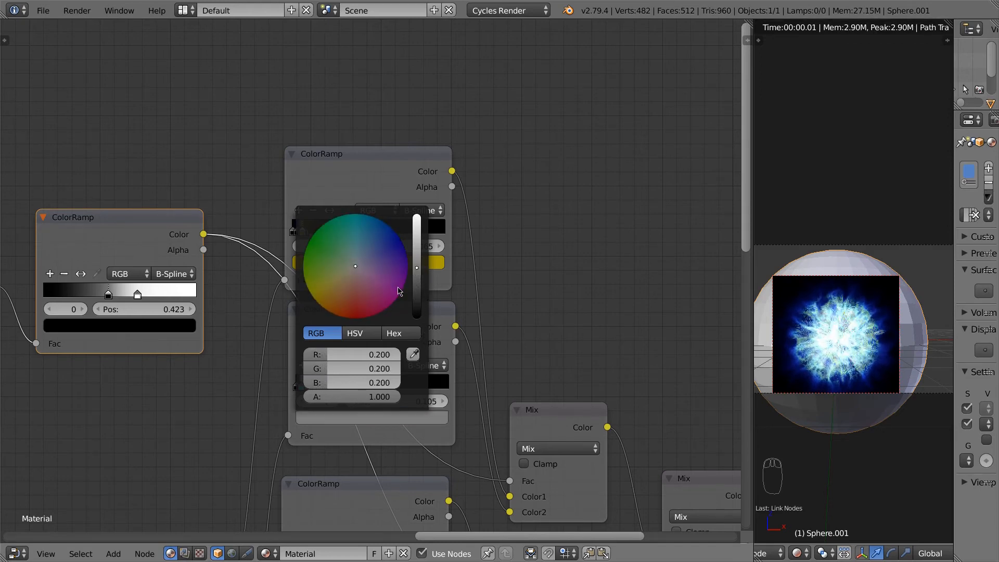
click(395, 295)
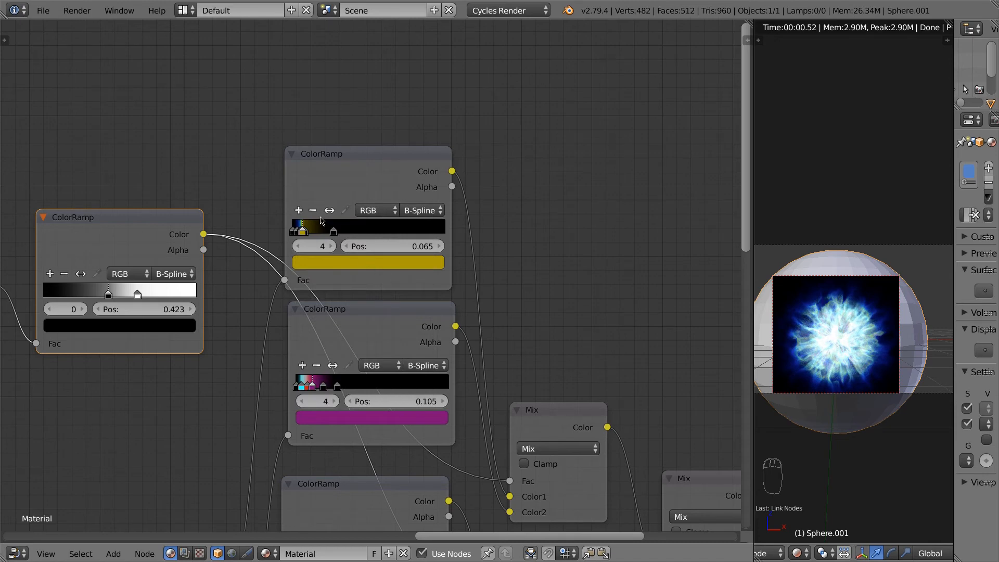
Step: Darken the top ramp's yellow stop to near black
click(347, 267)
drag(411, 147, 419, 157)
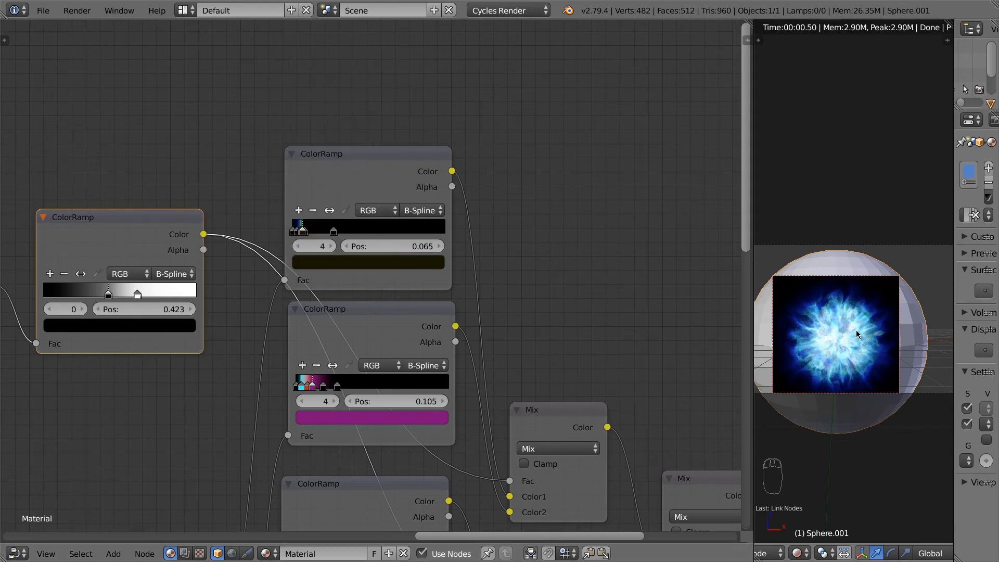
middle_drag(671, 390, 511, 232)
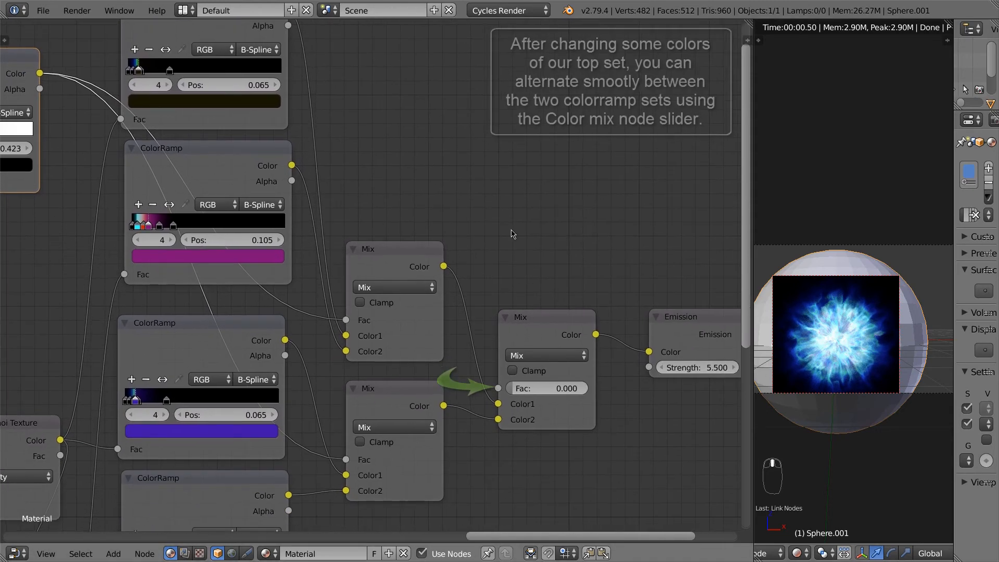
Step: Slide the final Mix node's Fac toward the second ColorRamp set, trying about 0.54
click(531, 325)
drag(525, 392, 560, 403)
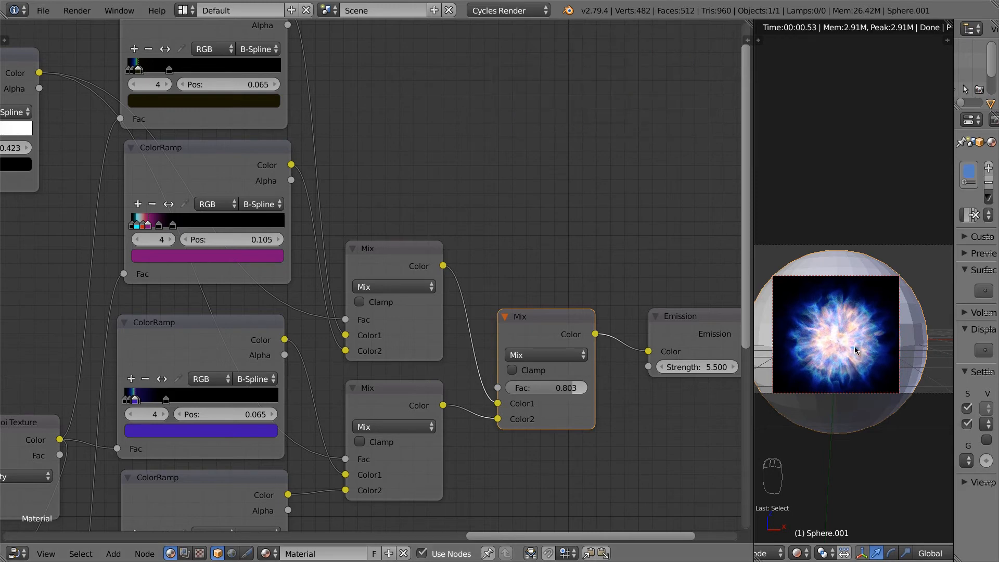
scroll(561, 431, down, 4)
middle_drag(545, 417, 565, 313)
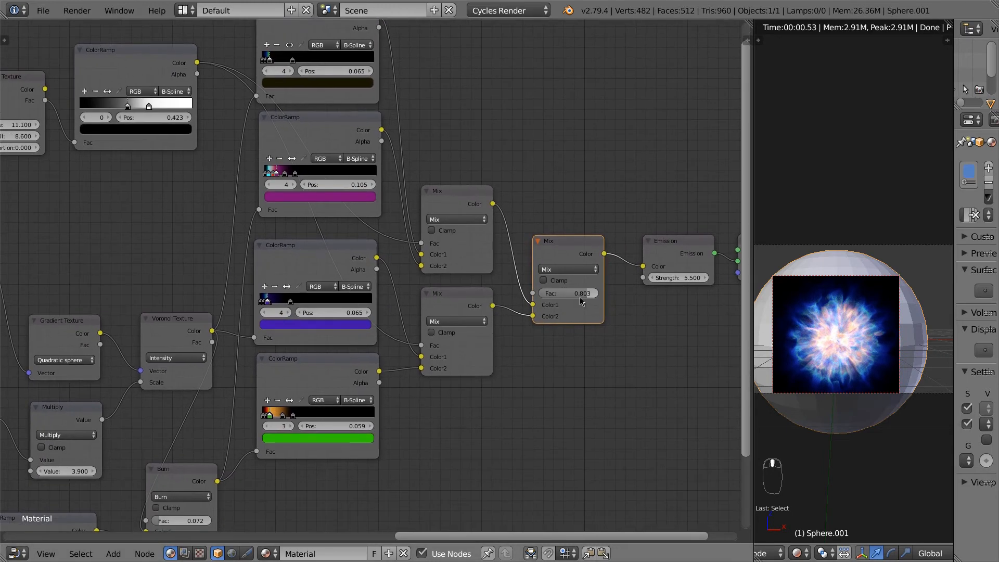
drag(581, 301, 559, 295)
middle_drag(527, 393, 606, 281)
Step: Select the Burn node and adjust its mix factor
middle_drag(376, 371, 391, 342)
click(276, 339)
scroll(261, 350, up, 2)
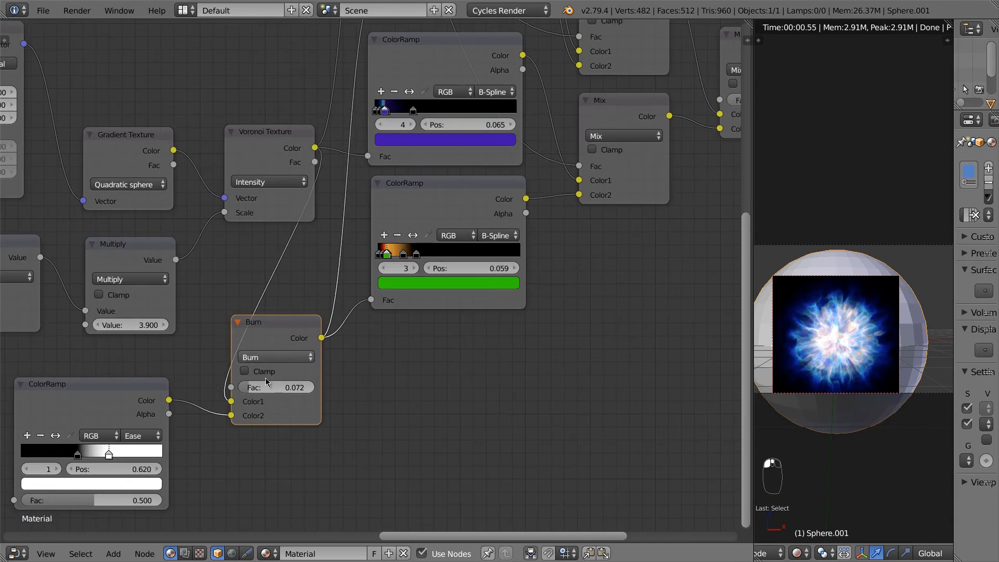
mouse_move(263, 385)
mouse_down()
mouse_move(304, 395)
mouse_move(242, 390)
mouse_up()
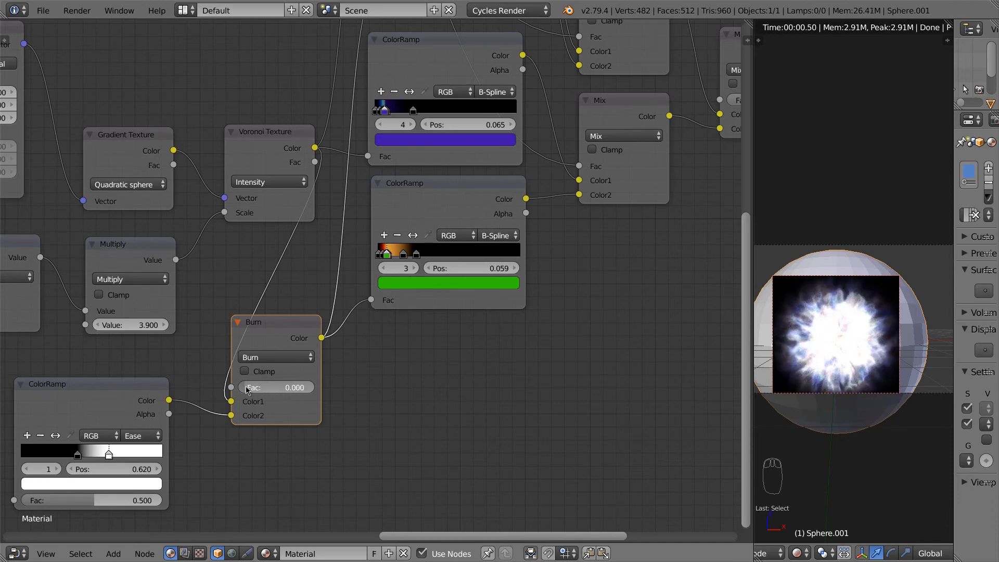
Step: Push the final Mix to the second ramp set and raise Burn Fac to about 0.066
middle_drag(604, 280, 388, 393)
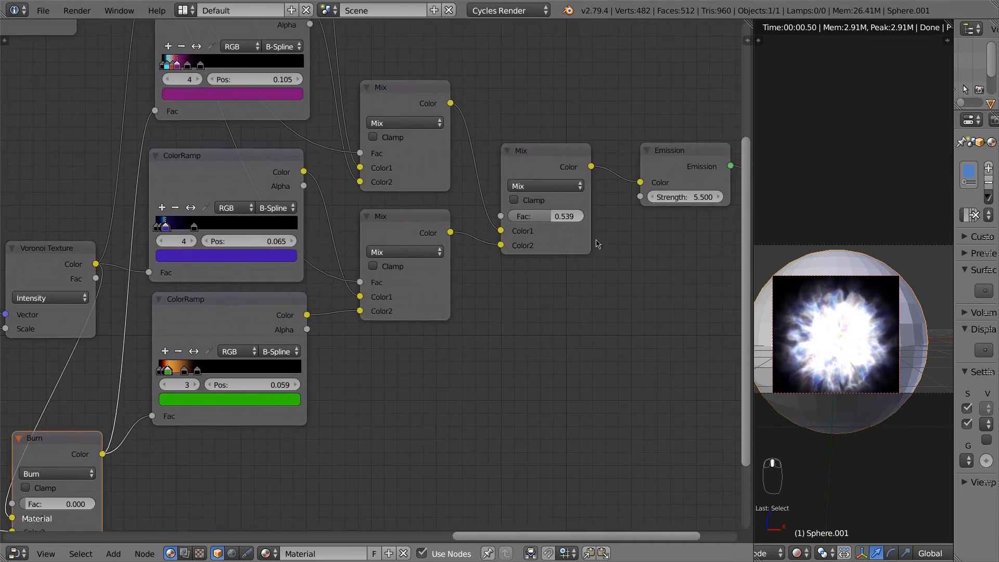
drag(581, 218, 604, 232)
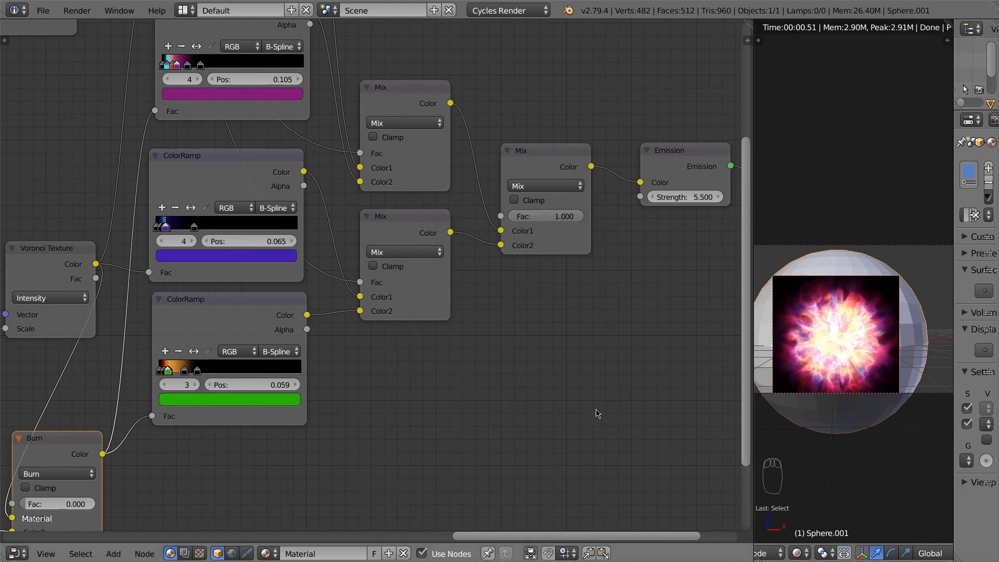
scroll(526, 410, down, 4)
middle_drag(411, 447, 499, 377)
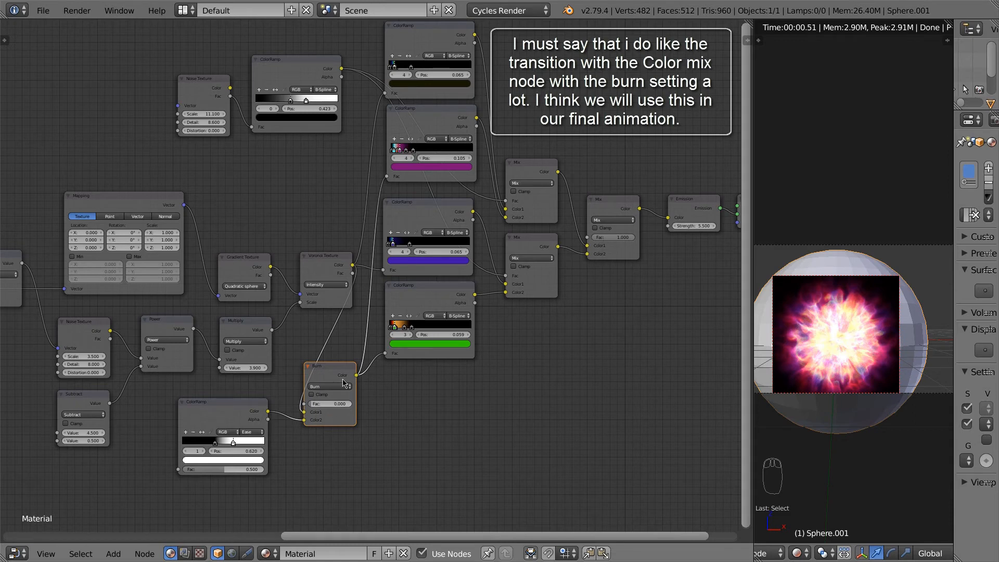
mouse_move(329, 409)
mouse_down()
mouse_move(349, 413)
mouse_move(336, 404)
mouse_up()
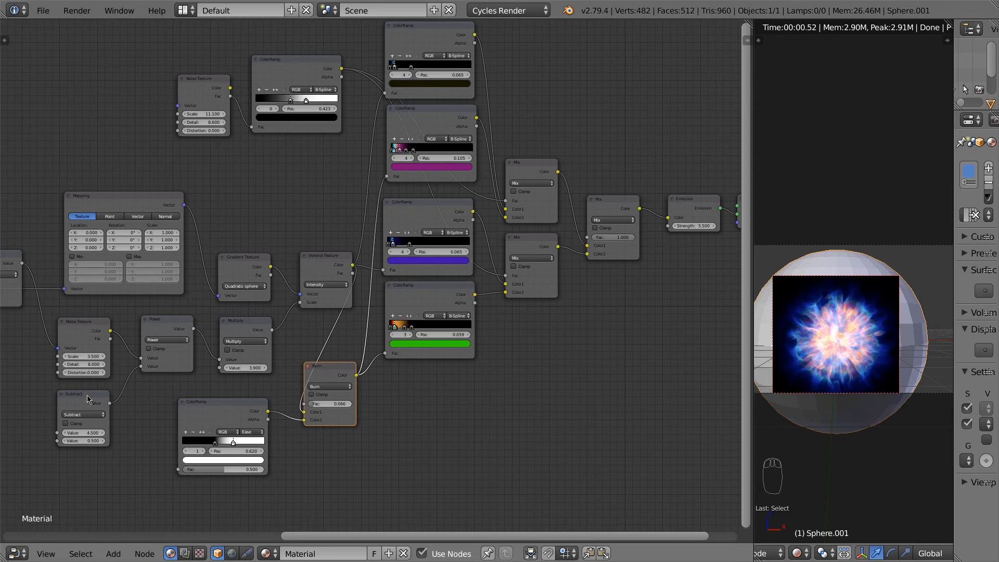
middle_drag(38, 357, 516, 366)
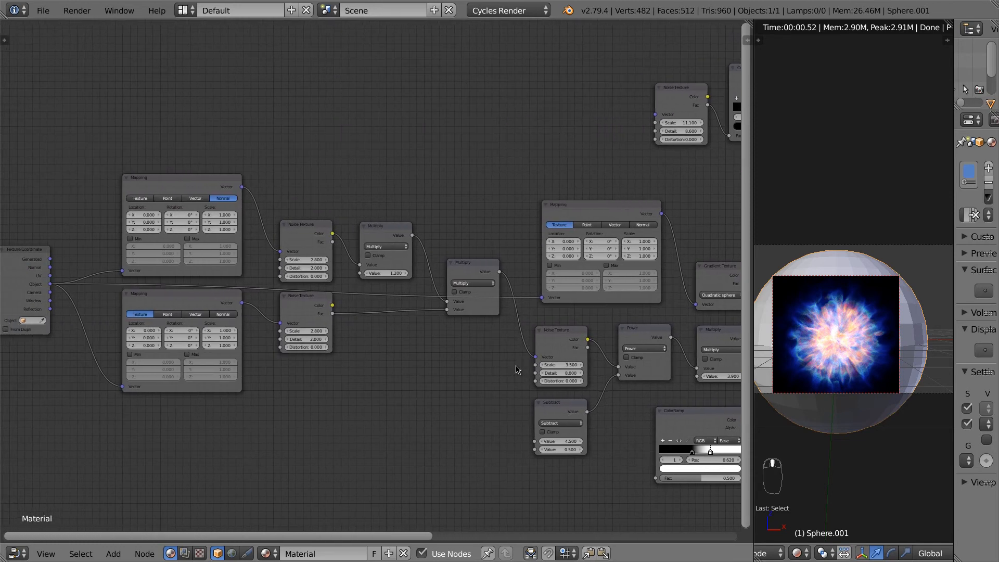
Step: Raise the lower Mapping node's Location Z to 1.3 and rotate the flare texture to -190° on Z
middle_drag(179, 417, 297, 451)
scroll(276, 377, up, 2)
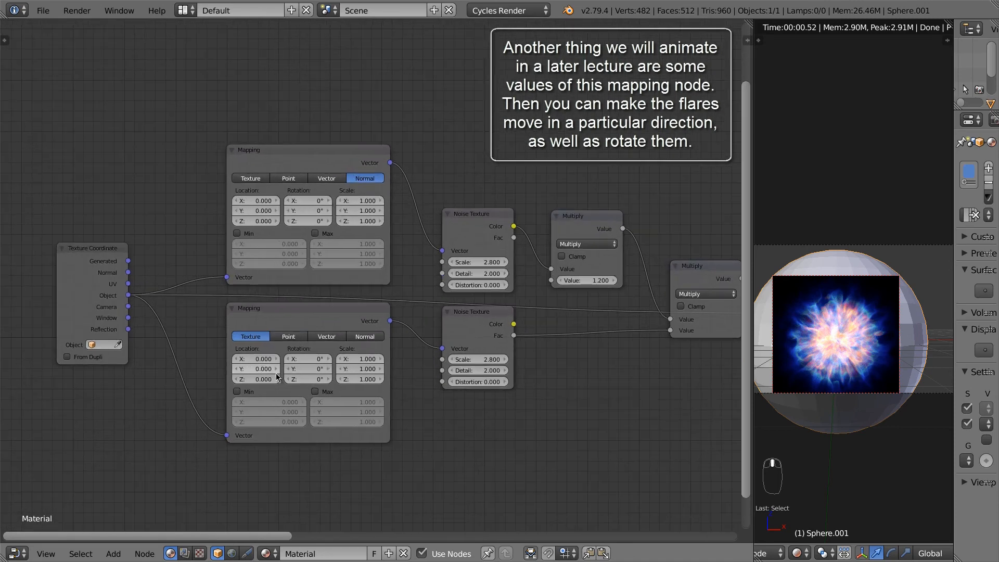
mouse_move(278, 378)
mouse_down()
mouse_move(509, 402)
mouse_move(112, 393)
mouse_up()
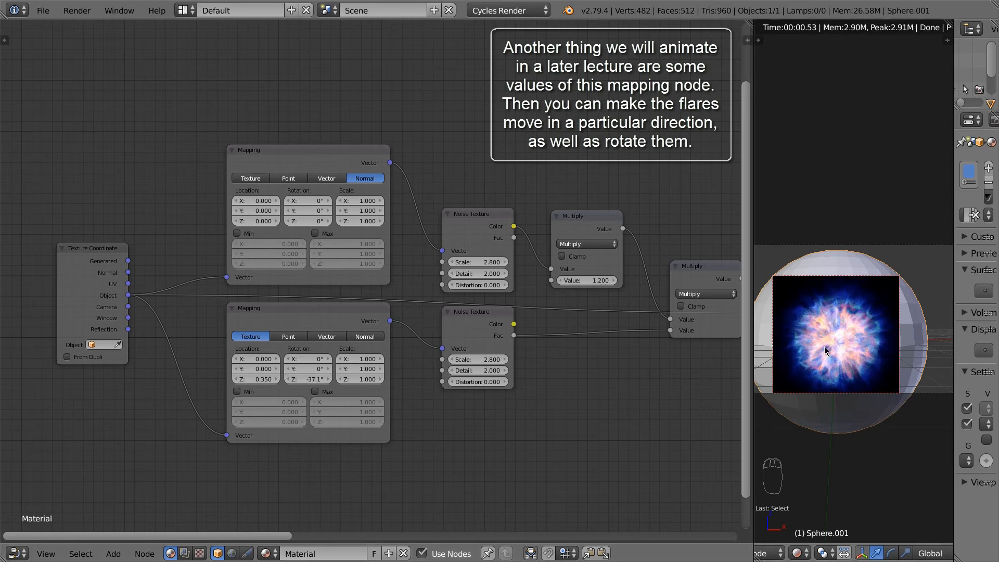
scroll(844, 358, down, 3)
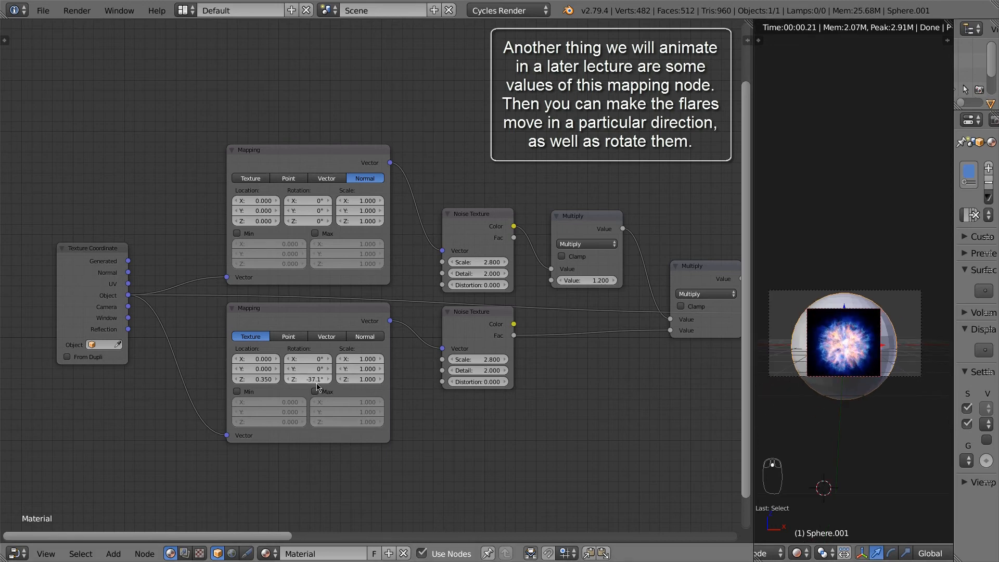
mouse_move(318, 387)
mouse_down()
mouse_move(18, 387)
mouse_move(947, 387)
mouse_move(319, 381)
mouse_up()
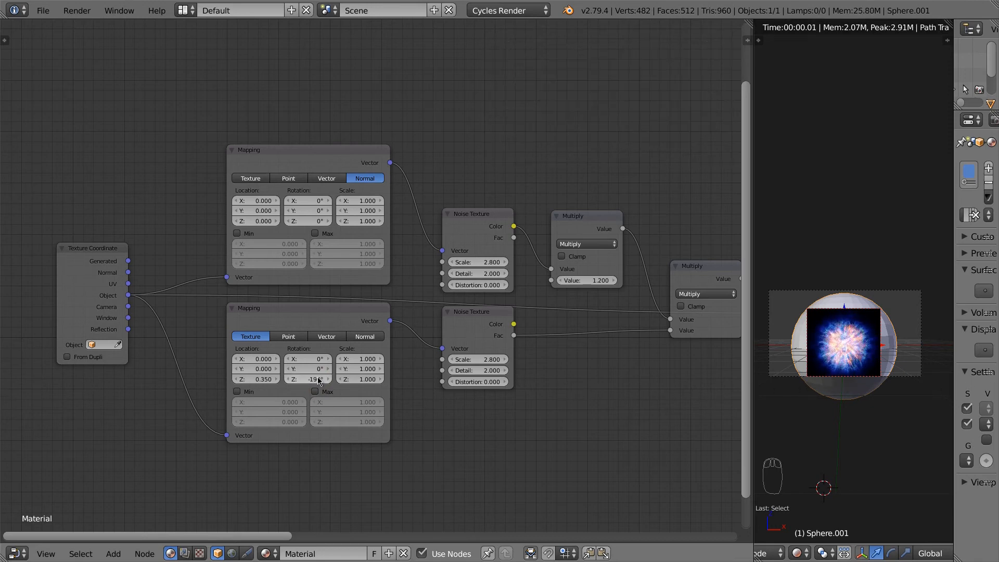
Step: Set the lower Mapping's Location X to 0.5 and Y to 0.7, then push Y to 1.39
click(260, 359)
text(0.5)
key(Return)
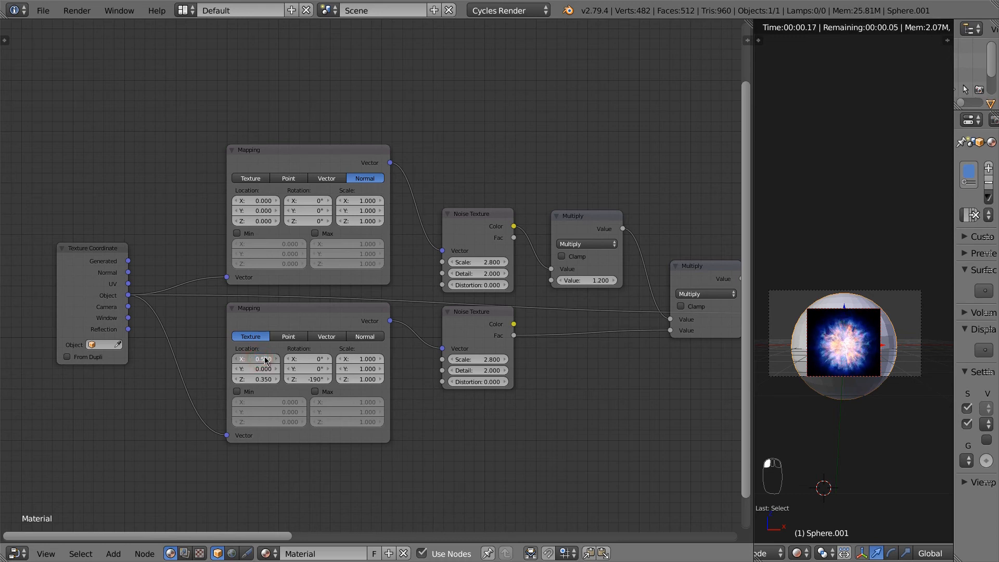
click(263, 368)
text(0.7)
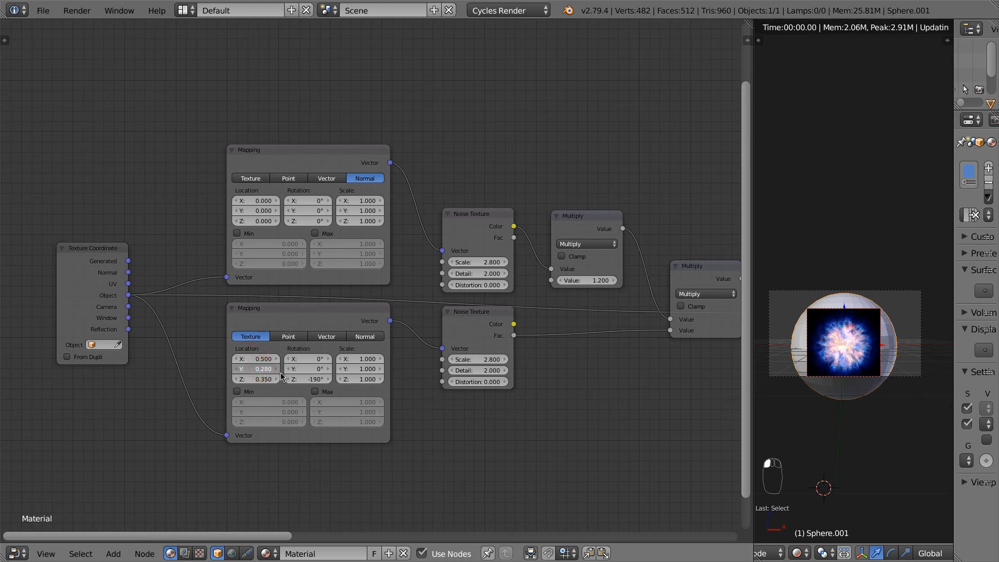
key(Return)
drag(303, 381, 336, 392)
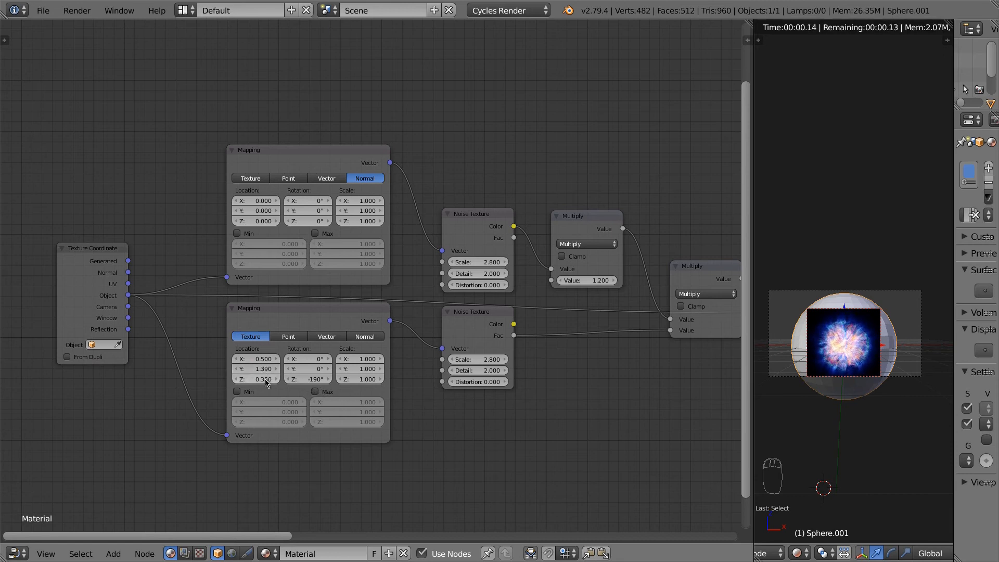
drag(266, 380, 326, 402)
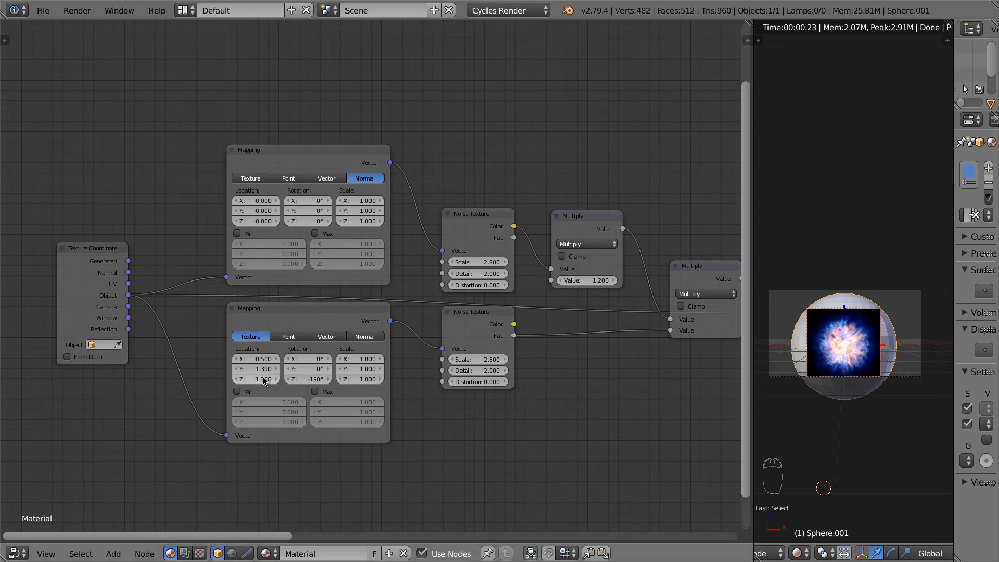
middle_drag(638, 395, 301, 405)
middle_drag(630, 447, 243, 400)
middle_drag(672, 337, 470, 404)
scroll(619, 319, up, 1)
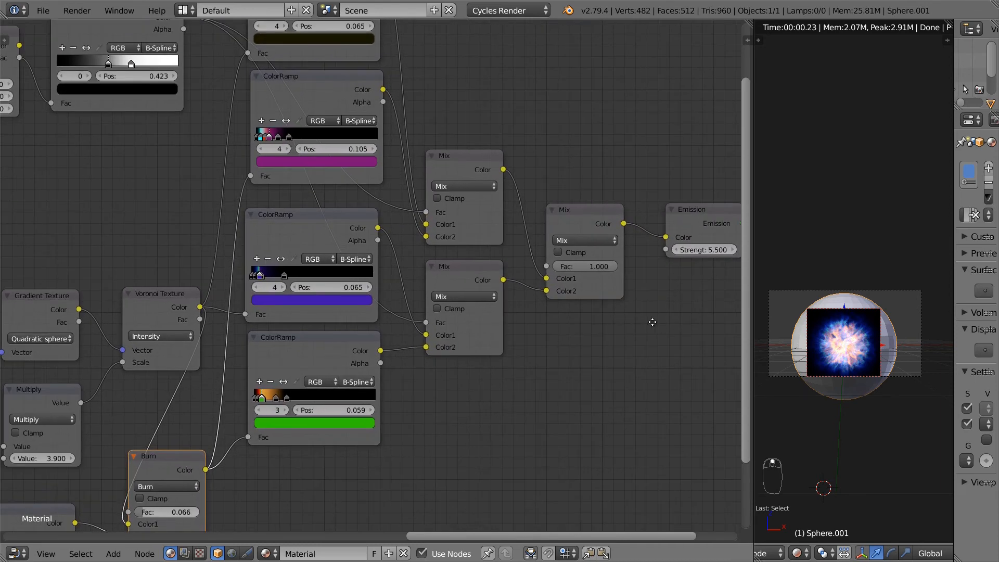
Step: Drag the Emission node's Strength down from 5.5 to 5.000
middle_drag(653, 322, 598, 330)
scroll(838, 363, up, 3)
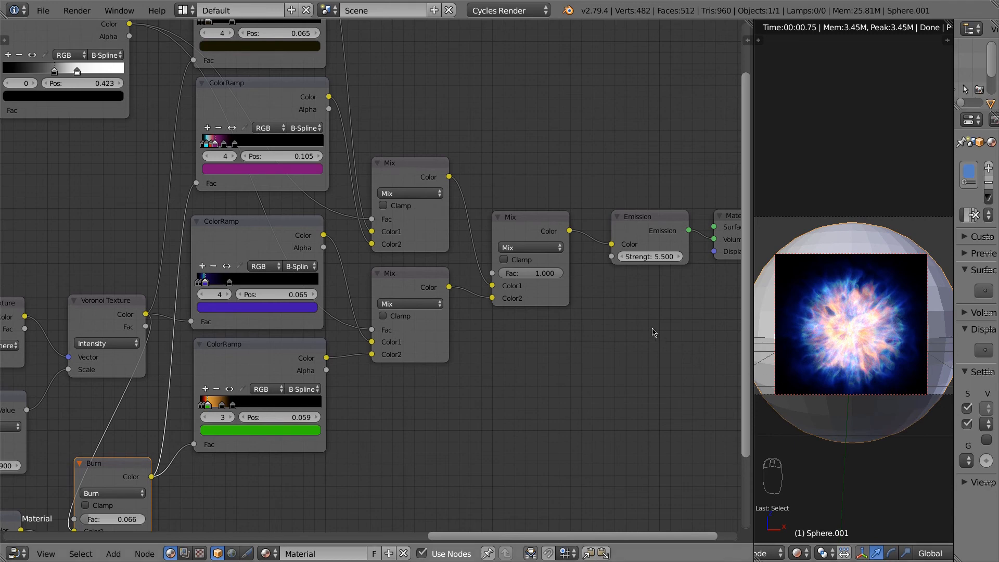
click(669, 230)
mouse_move(669, 258)
mouse_down()
mouse_move(655, 259)
mouse_move(663, 261)
mouse_up()
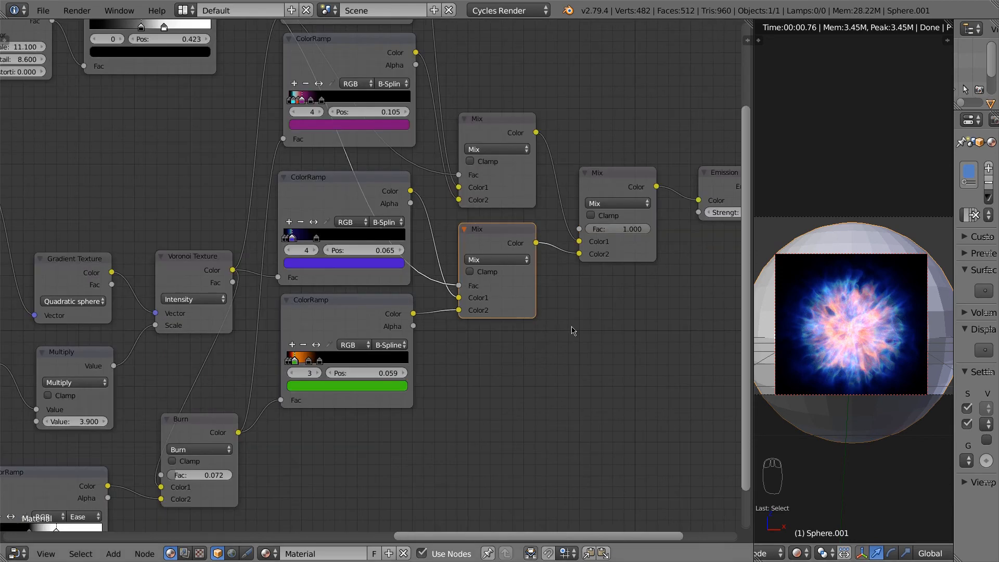
middle_drag(574, 318, 526, 384)
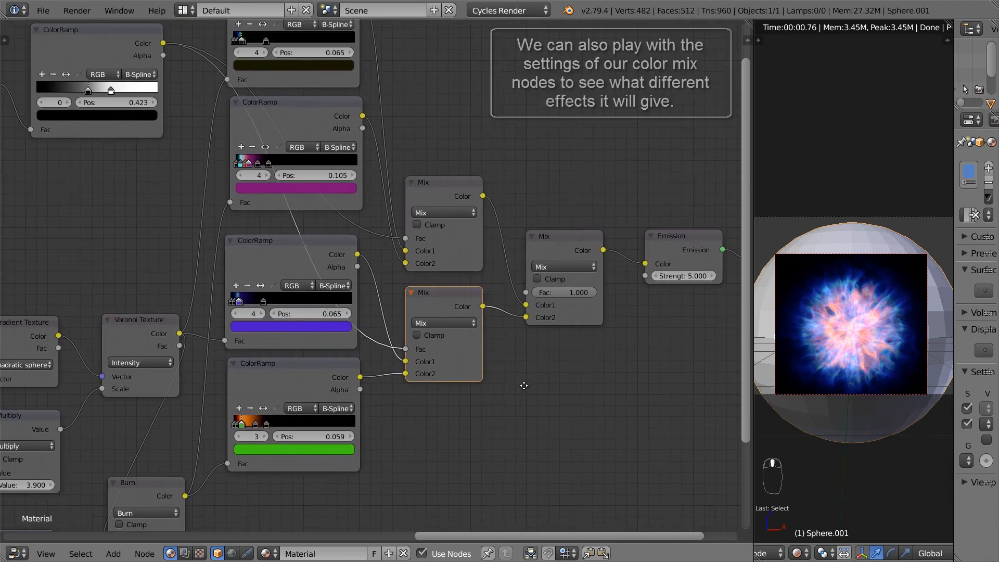
click(437, 323)
click(427, 185)
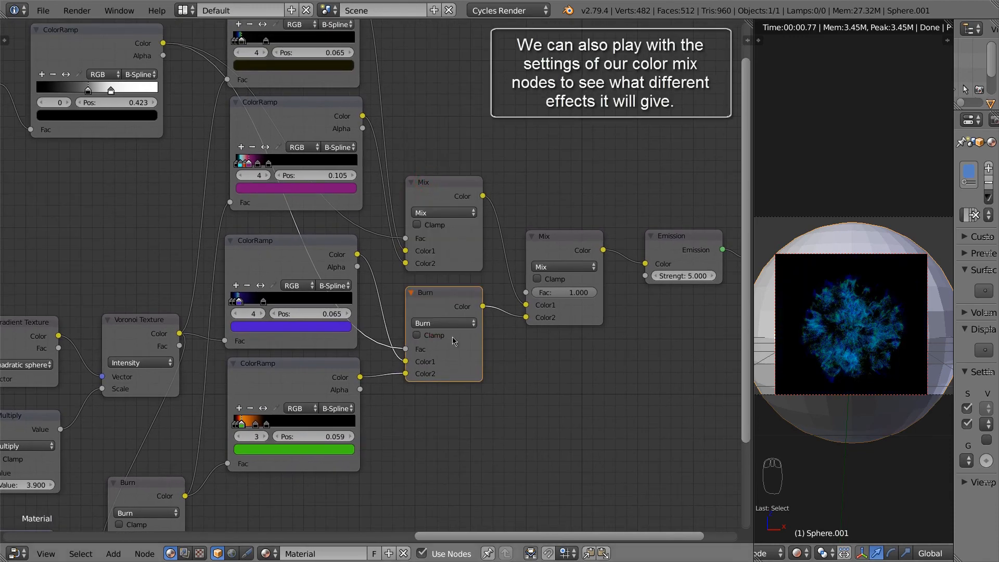
click(441, 324)
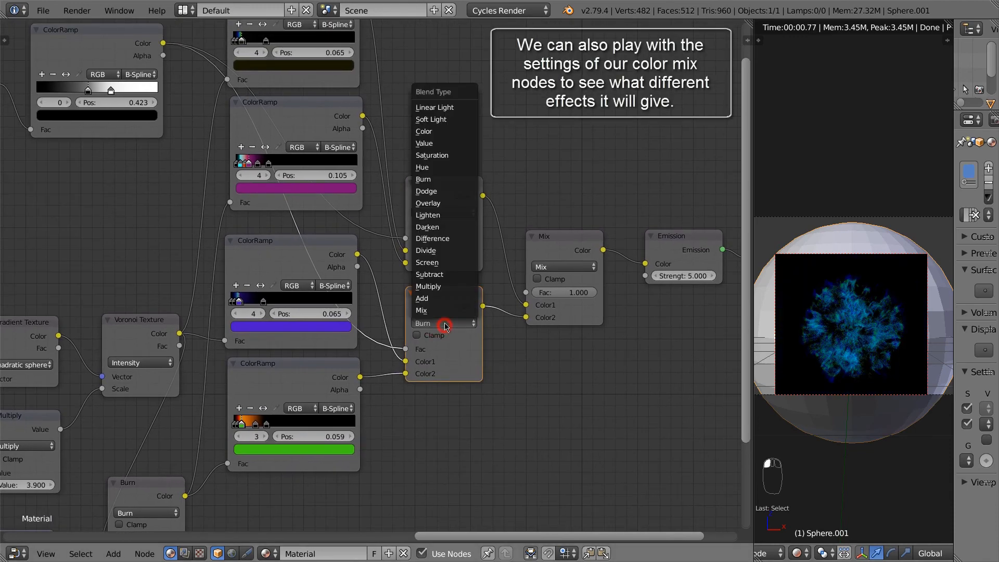
click(434, 276)
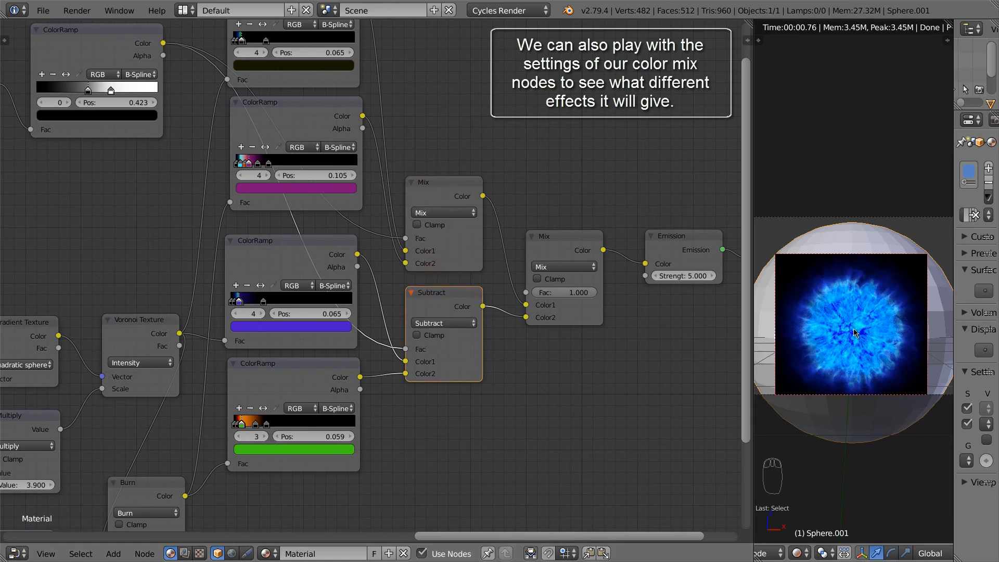
click(452, 323)
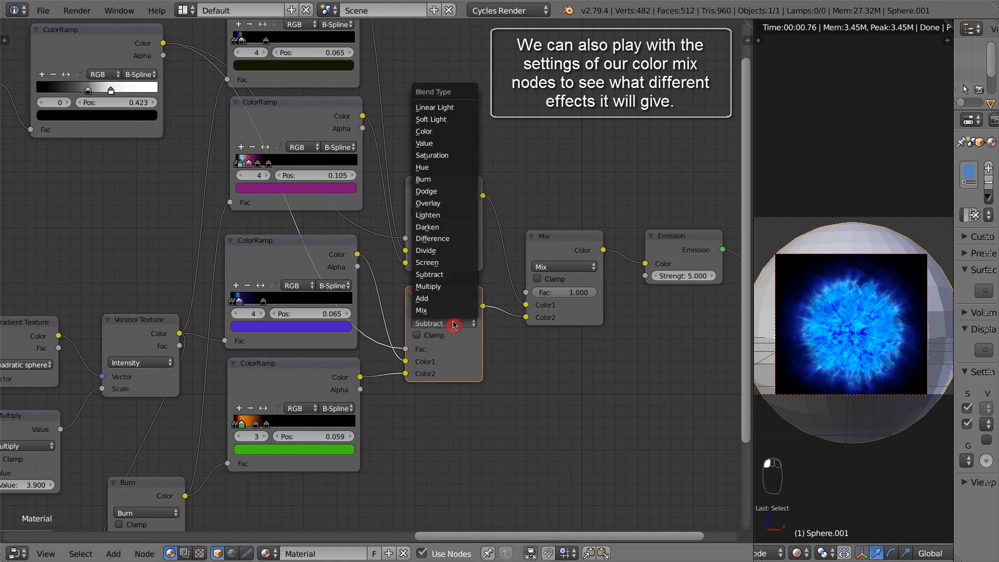
click(427, 227)
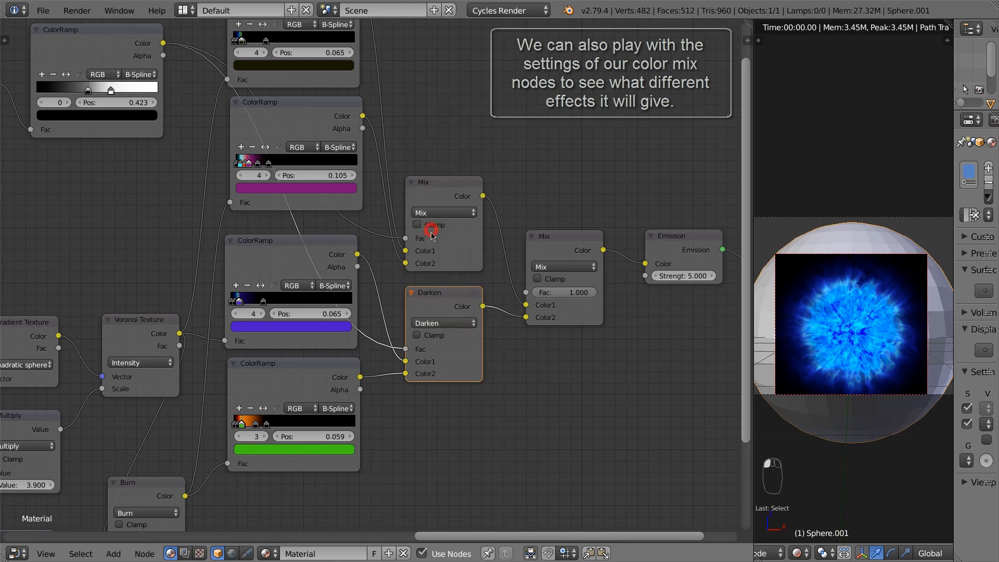
click(443, 323)
click(437, 168)
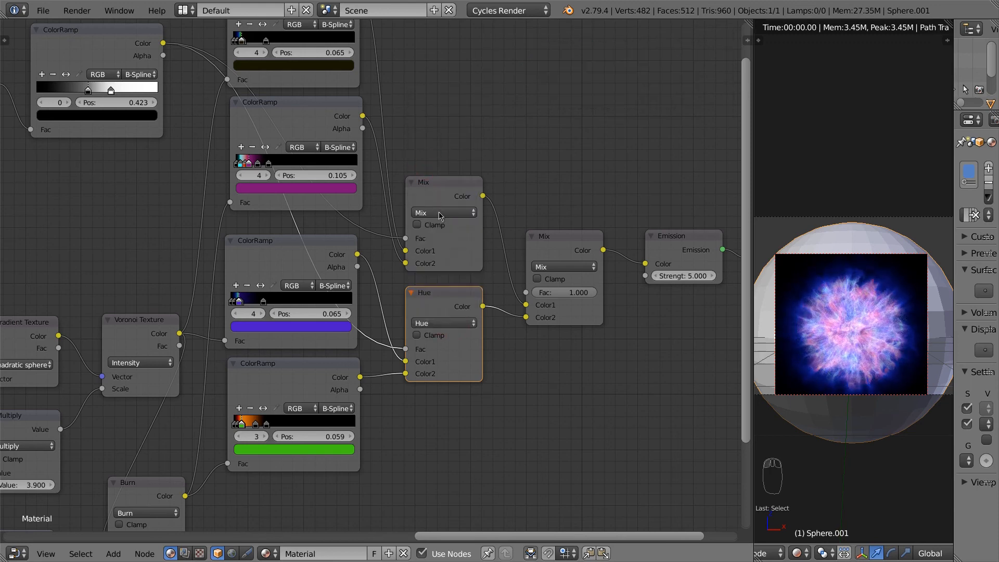
click(444, 323)
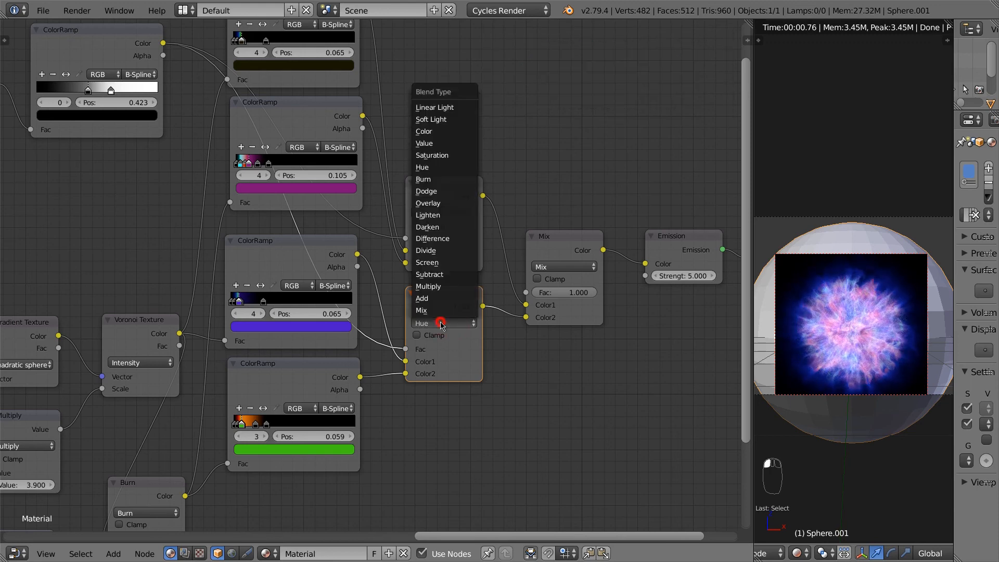
click(440, 132)
middle_drag(429, 323, 555, 219)
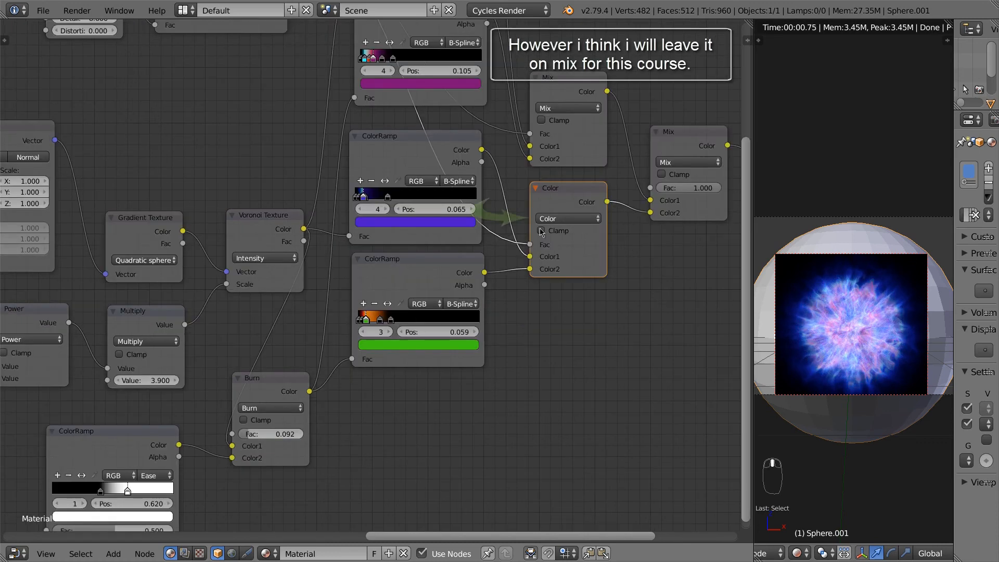
click(554, 219)
click(547, 232)
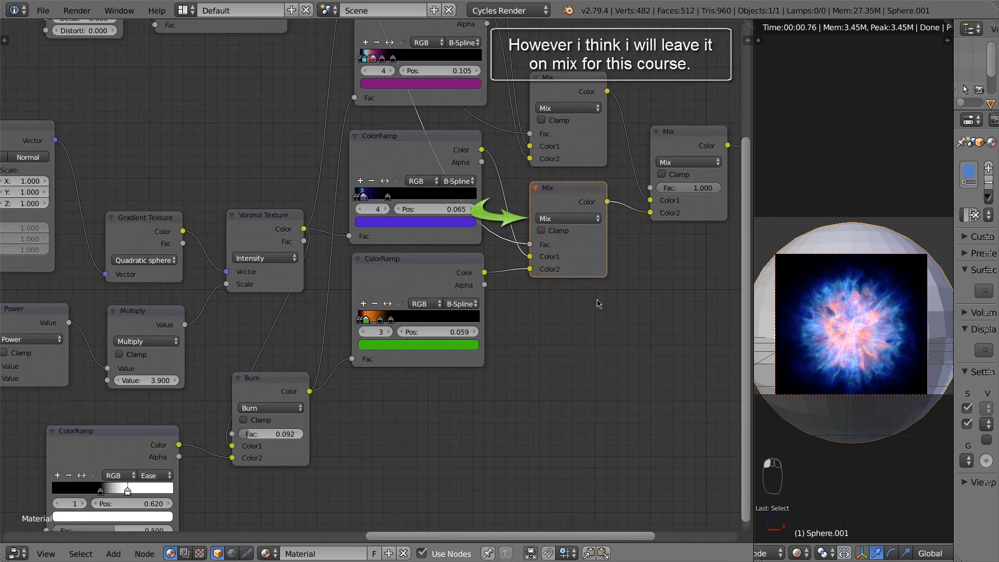
middle_drag(645, 306, 576, 415)
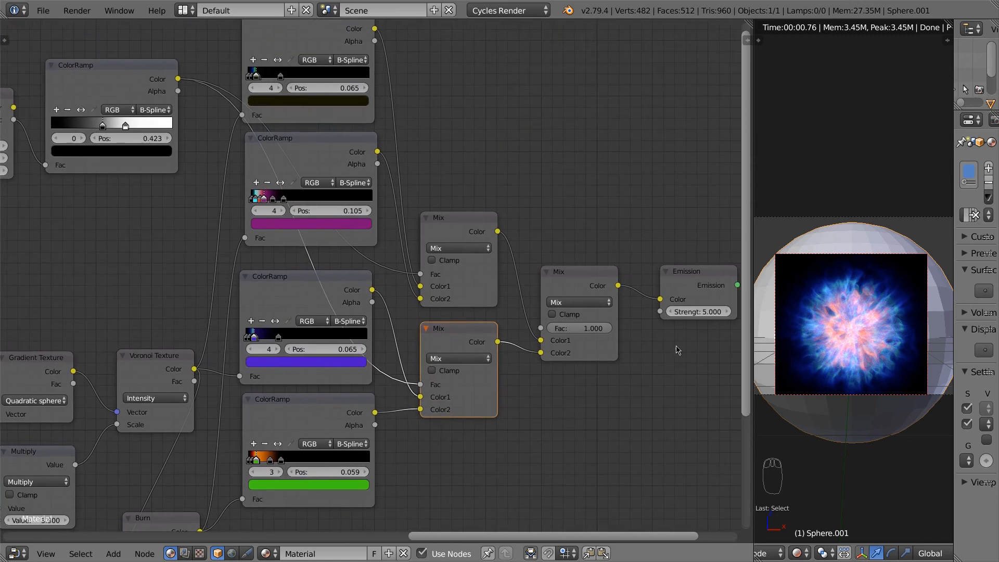
Step: Step the Emission node's Strength back up from 5.0 to 5.500 in five small increments
middle_drag(678, 350, 618, 354)
click(670, 316)
click(670, 316)
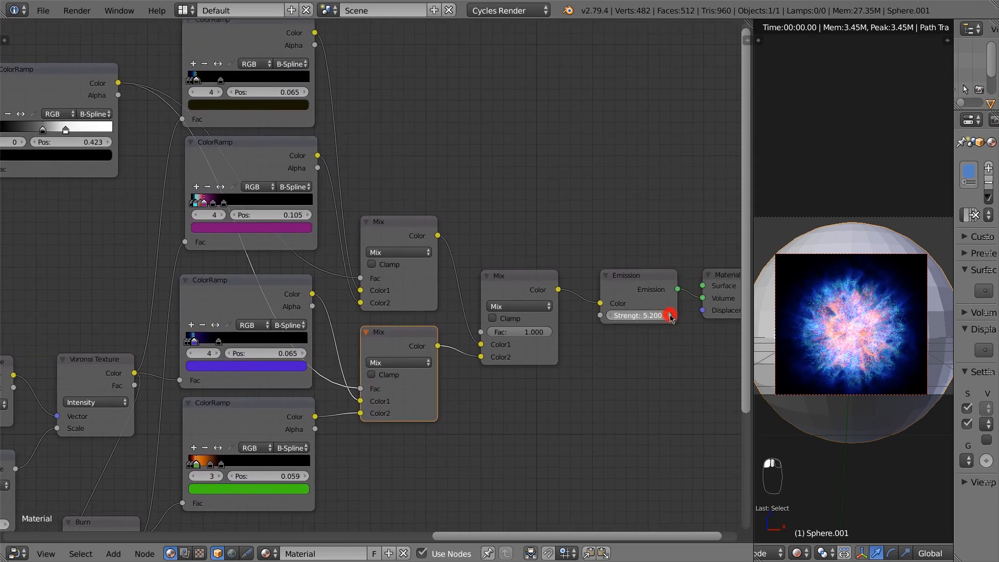
click(670, 316)
click(670, 315)
click(670, 315)
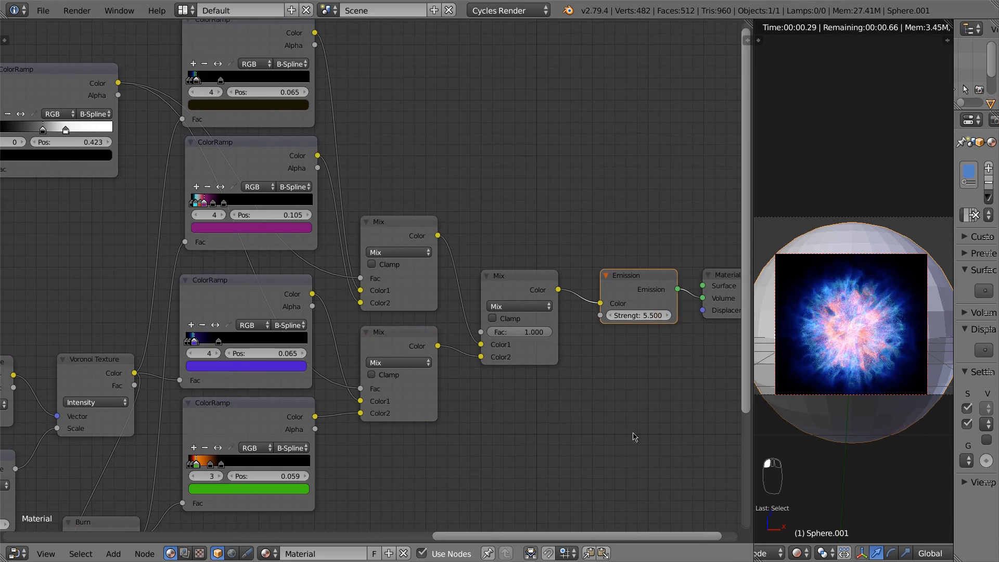
middle_drag(437, 457, 615, 460)
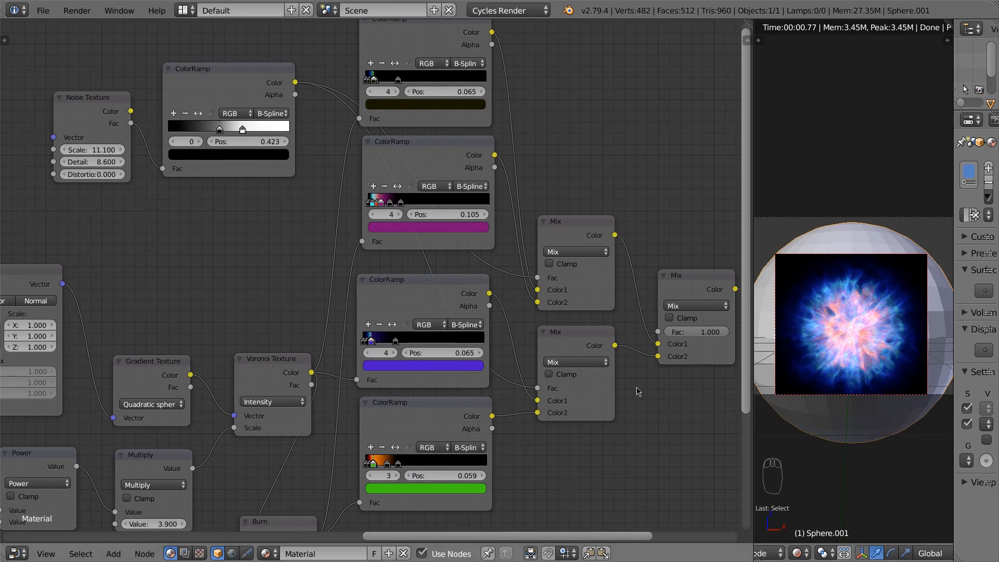
scroll(657, 421, down, 6)
middle_drag(634, 435, 678, 321)
click(225, 339)
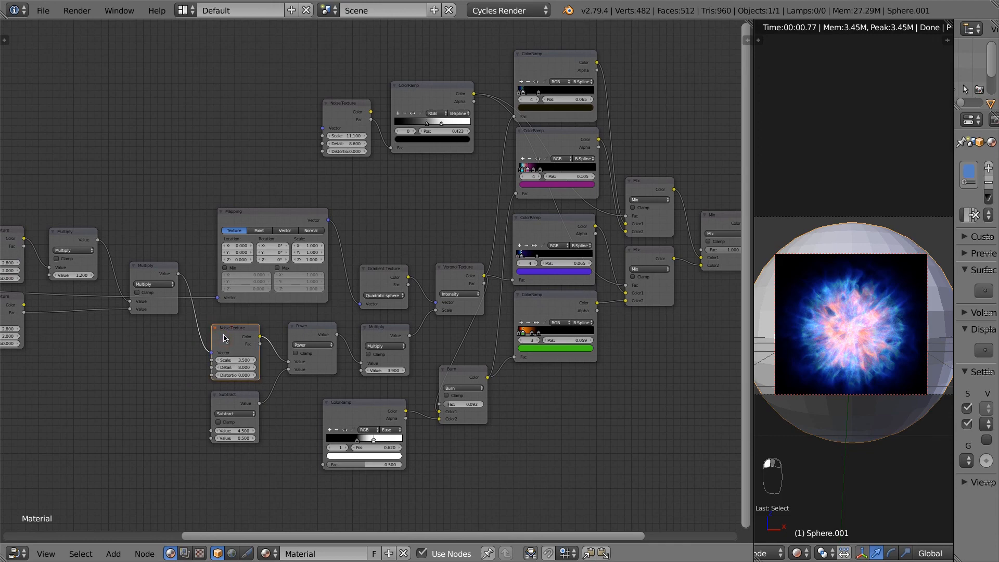
Step: Select the Subtract node and drag its second Value from 0.500 down to 0.400
click(231, 404)
middle_drag(194, 411, 332, 370)
scroll(374, 397, up, 2)
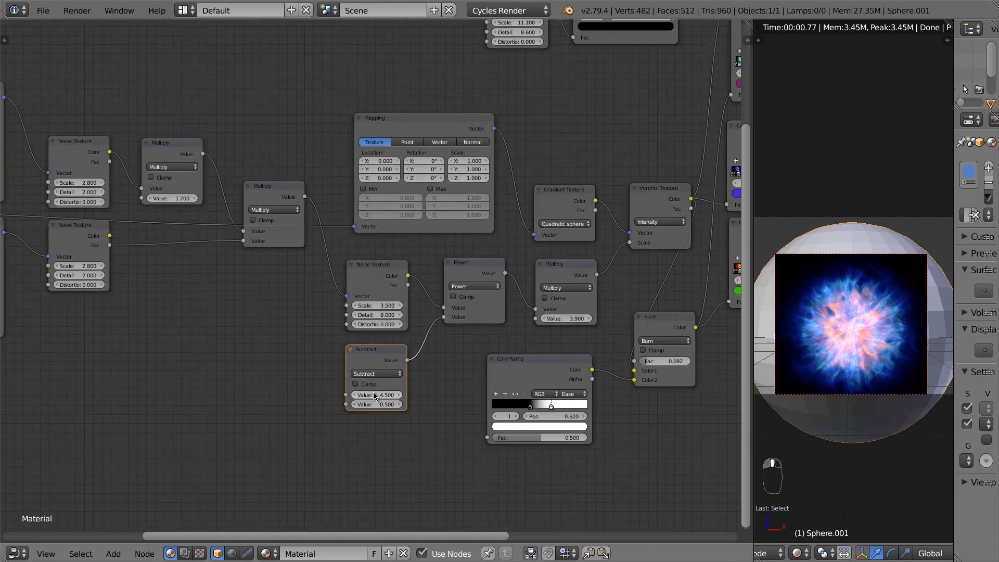
scroll(374, 394, up, 2)
drag(389, 407, 417, 419)
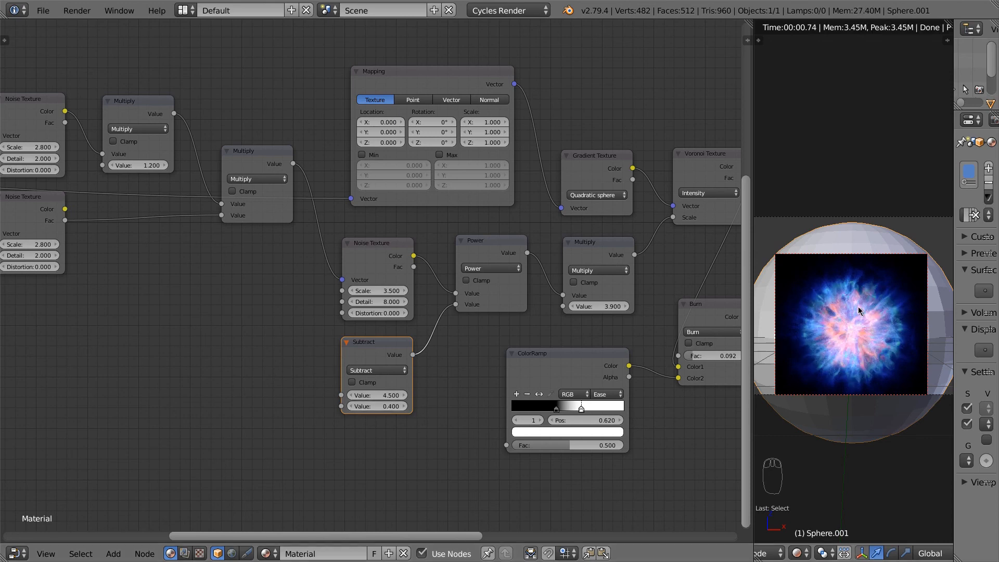
middle_drag(657, 442, 407, 448)
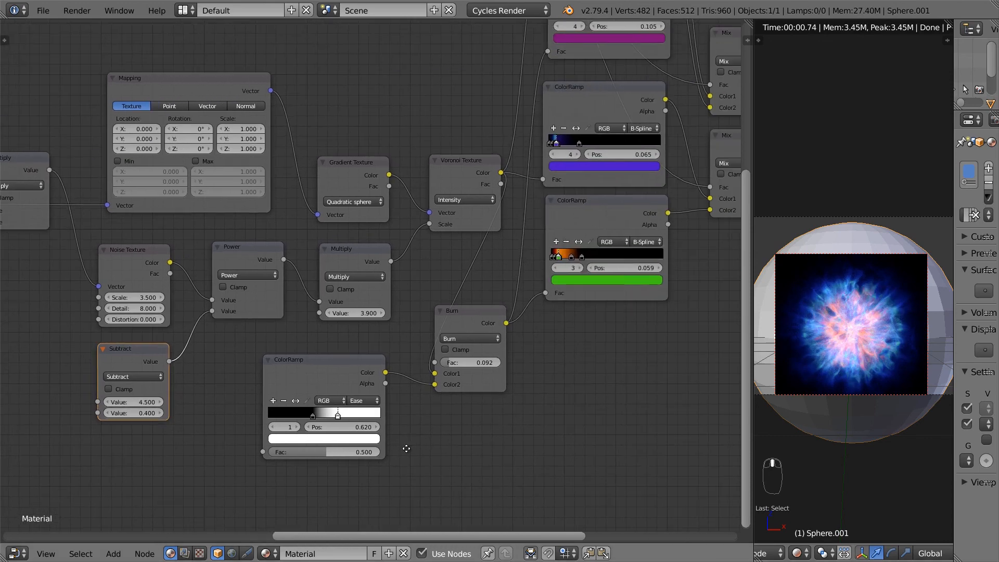
scroll(479, 419, down, 2)
middle_drag(632, 380, 546, 419)
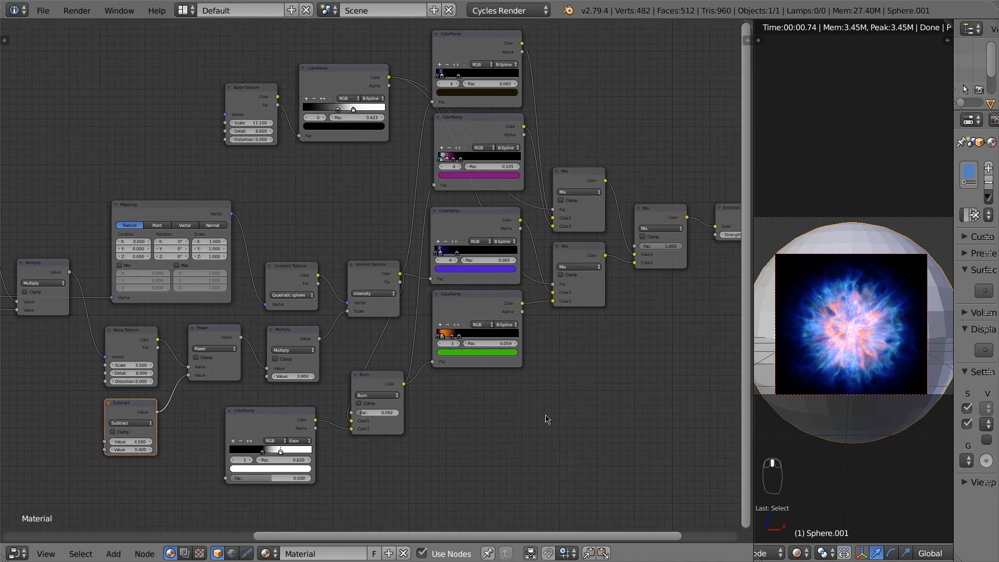
Step: Widen the 3D render viewport beside the nodes and enable scene layer 1 to show the sky and clouds
click(753, 348)
drag(754, 342, 577, 343)
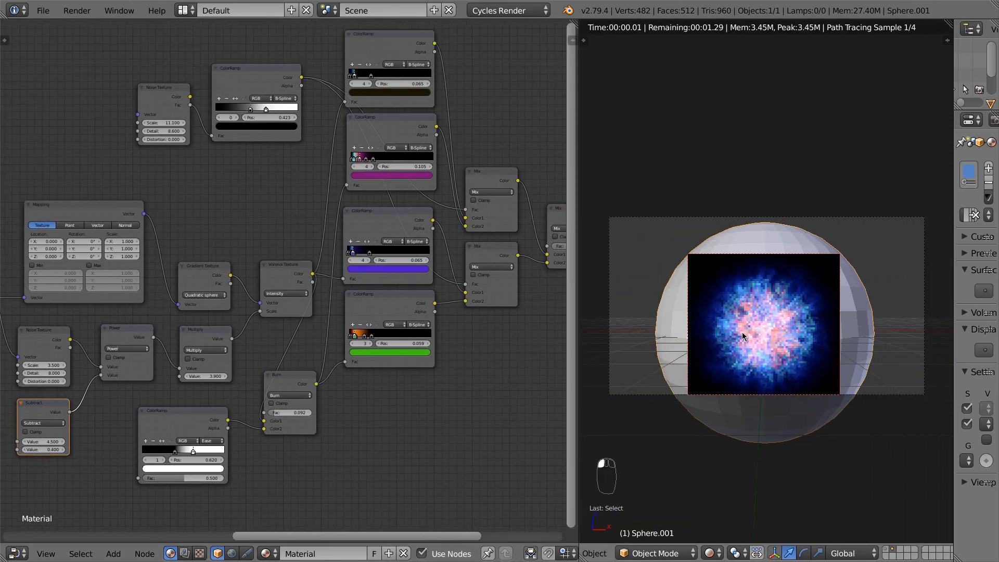
scroll(755, 335, up, 4)
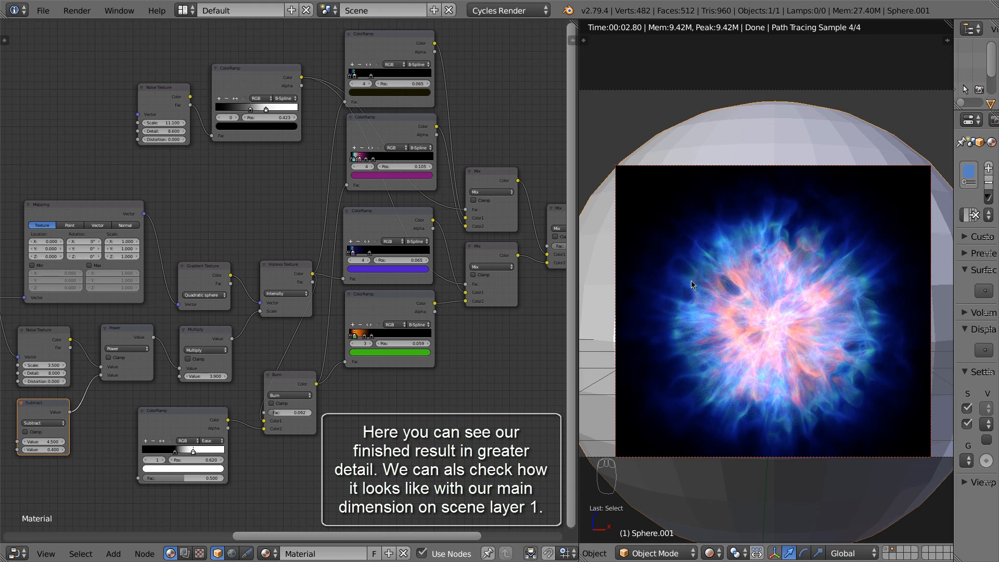
scroll(713, 289, down, 4)
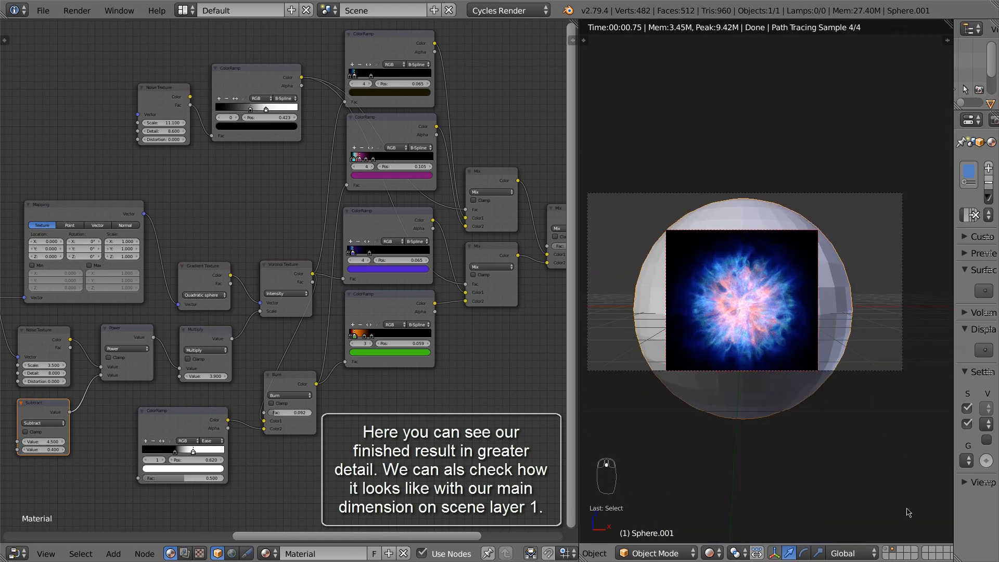
click(889, 554)
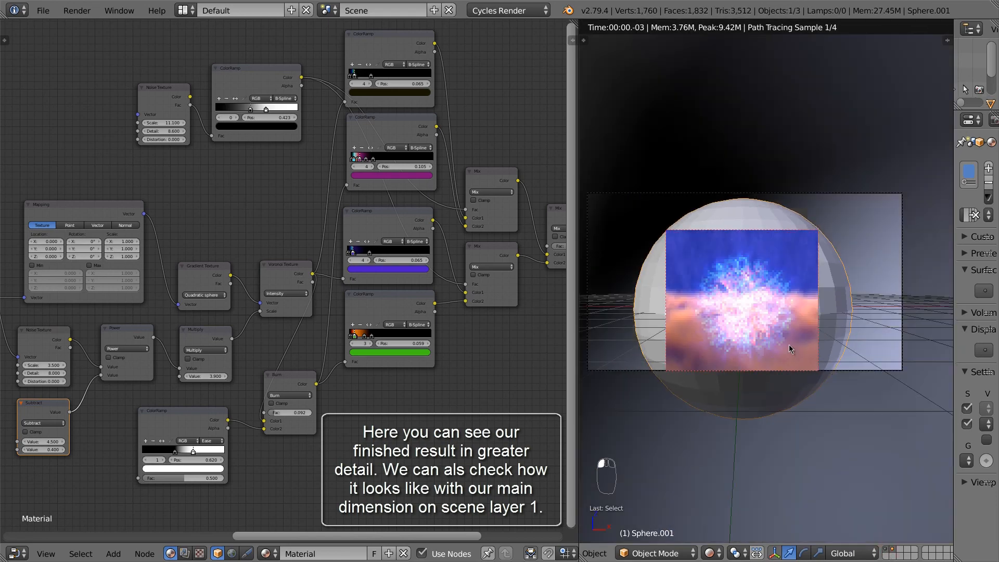
Step: Select the glowing sphere and move it straight up along Z above the clouds
right_click(842, 281)
right_click(843, 293)
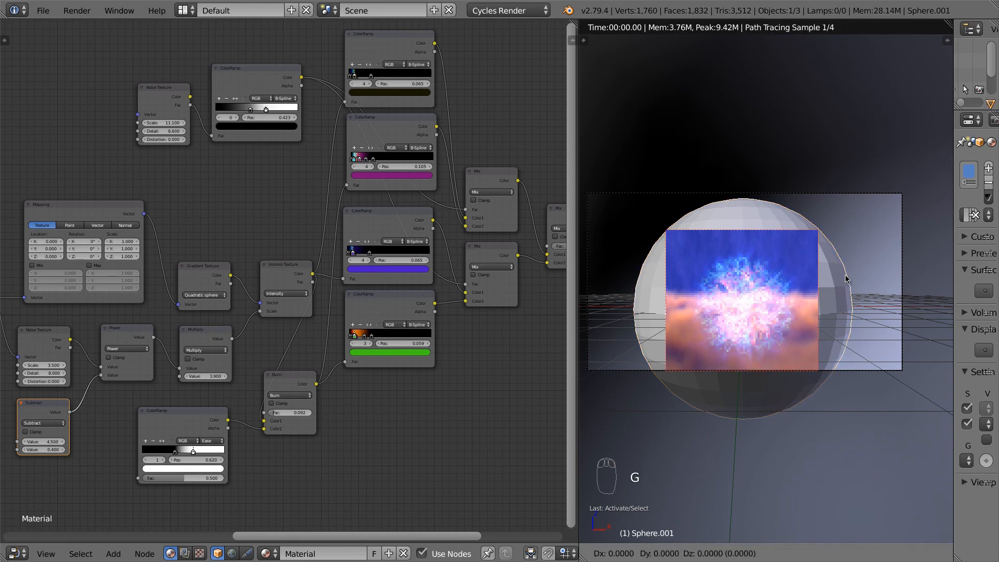
key(g)
key(z)
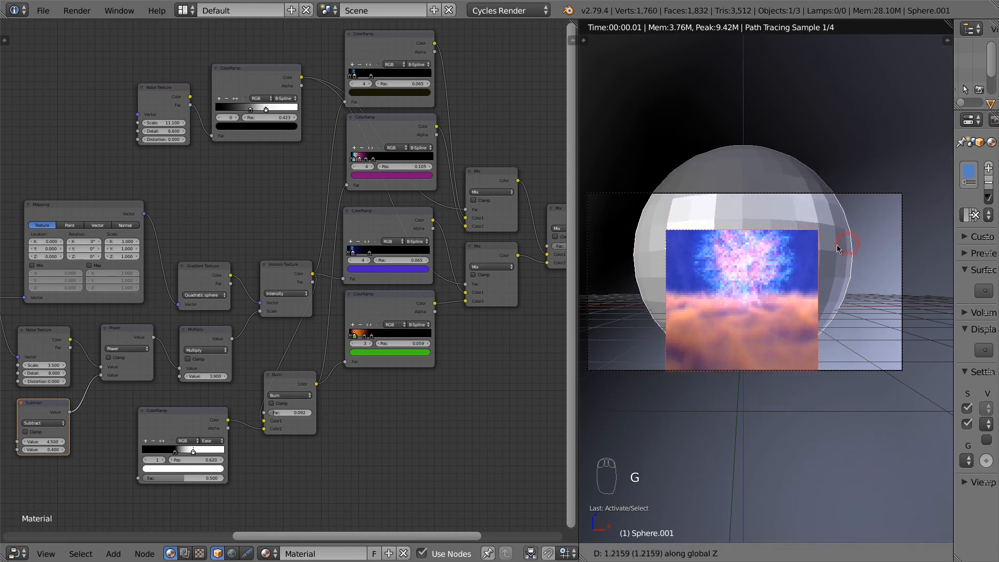
click(838, 243)
scroll(786, 257, down, 2)
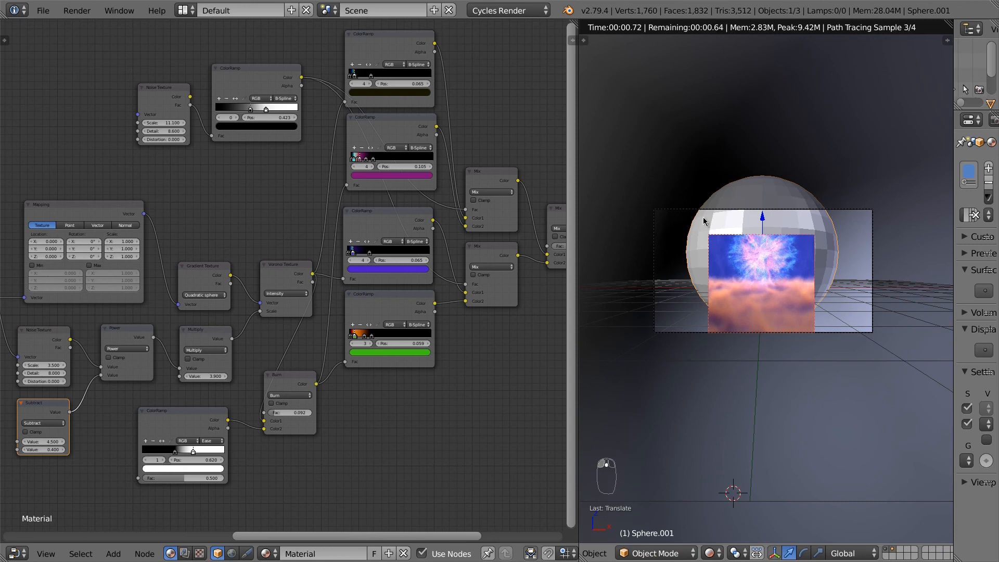
Step: Limit the preview render to a border around the sphere and set the Burn Fac to 0.145
key(shift+b)
drag(684, 206, 838, 333)
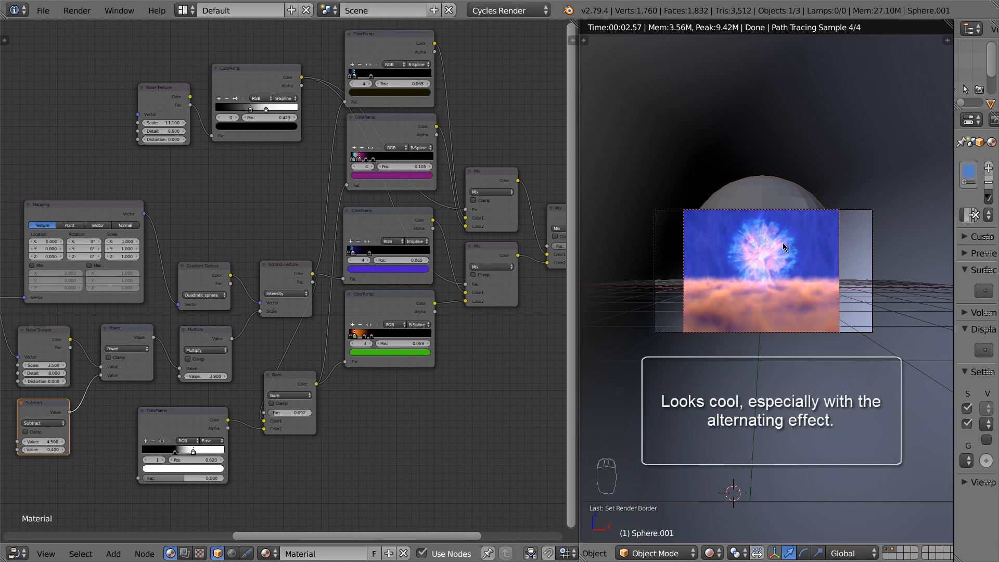
mouse_move(285, 416)
mouse_down()
mouse_move(267, 415)
mouse_move(285, 420)
mouse_up()
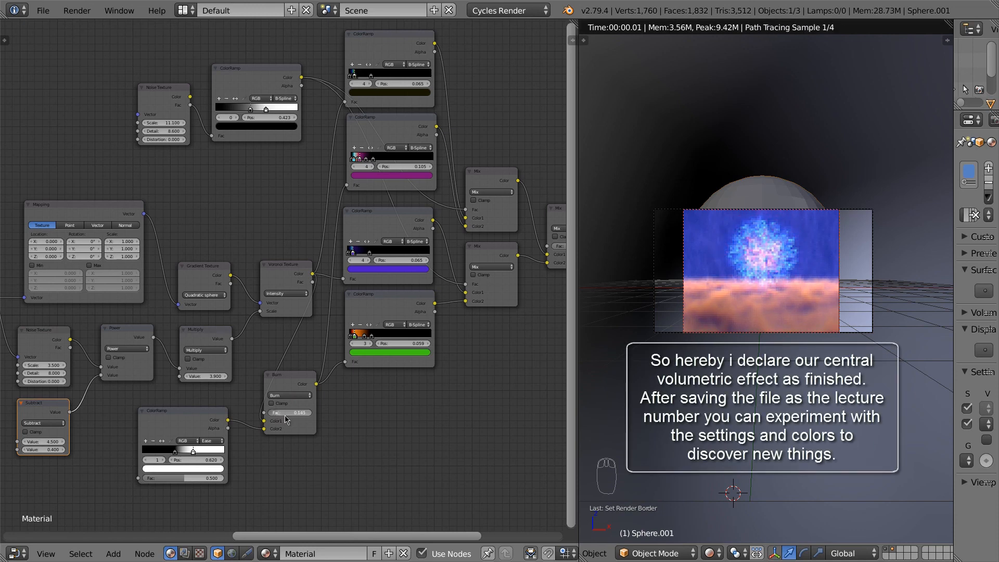